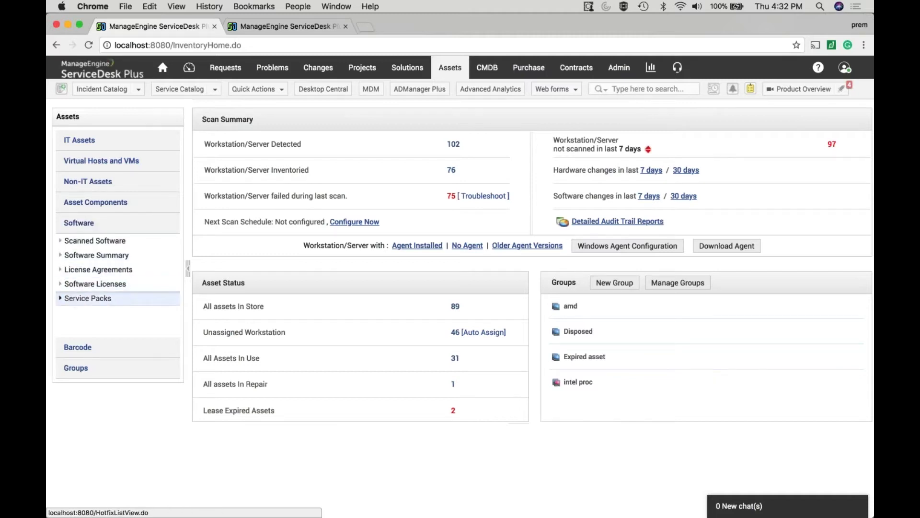
# From the scanned software list, view the workstations that have Microsoft Silverlight installed, and return to the list.
pyautogui.click(120, 242)
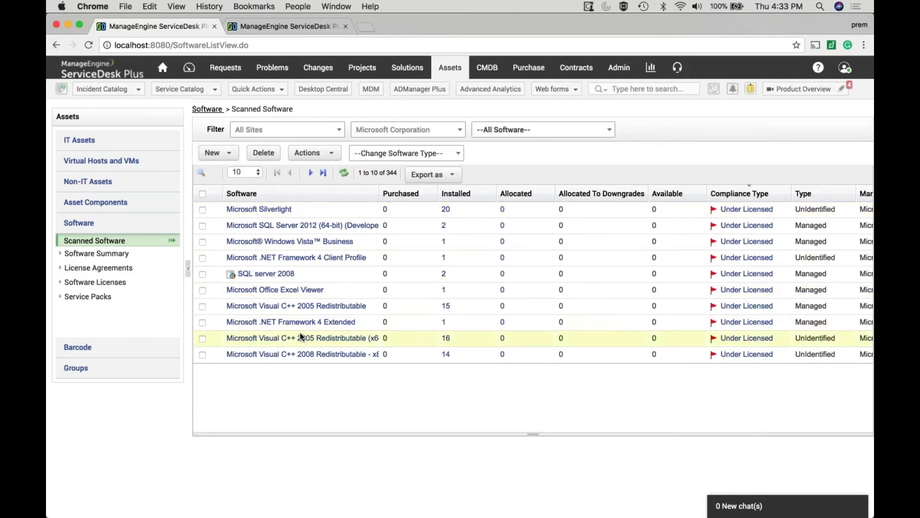
pyautogui.click(445, 211)
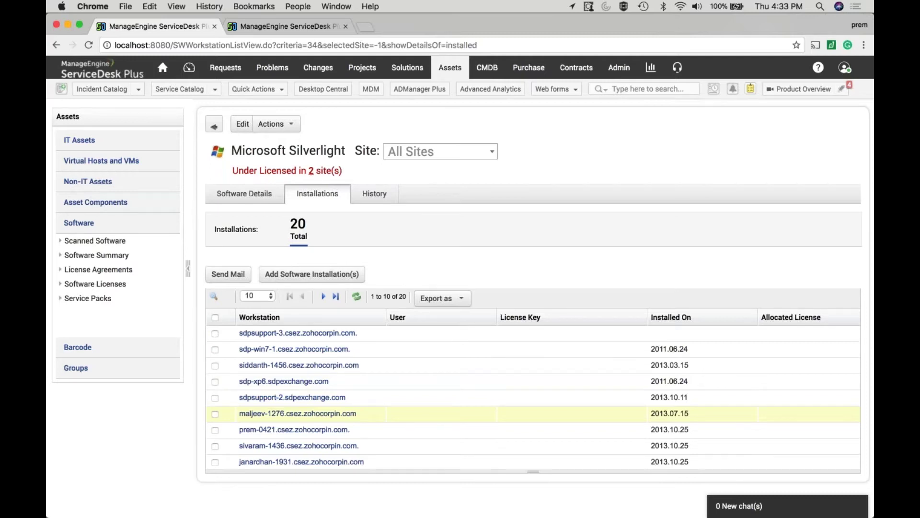
pyautogui.scroll(-1, 533, 393)
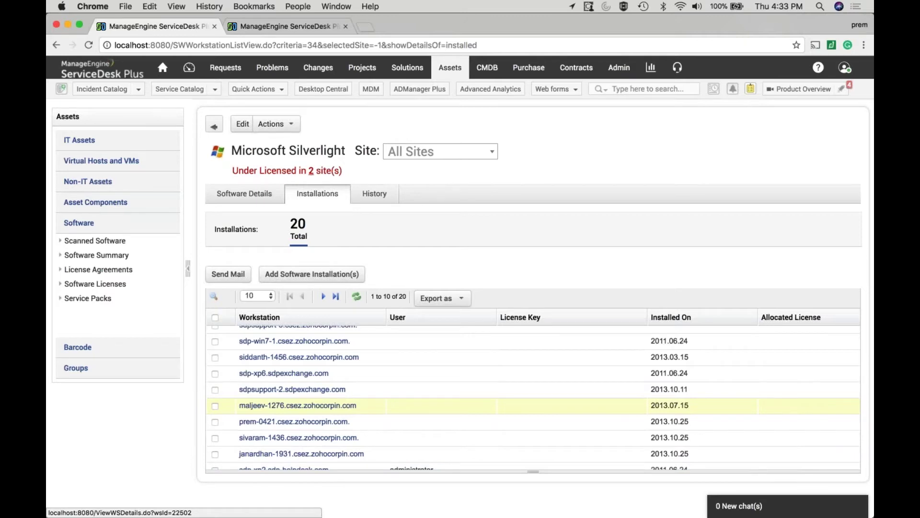
pyautogui.click(217, 129)
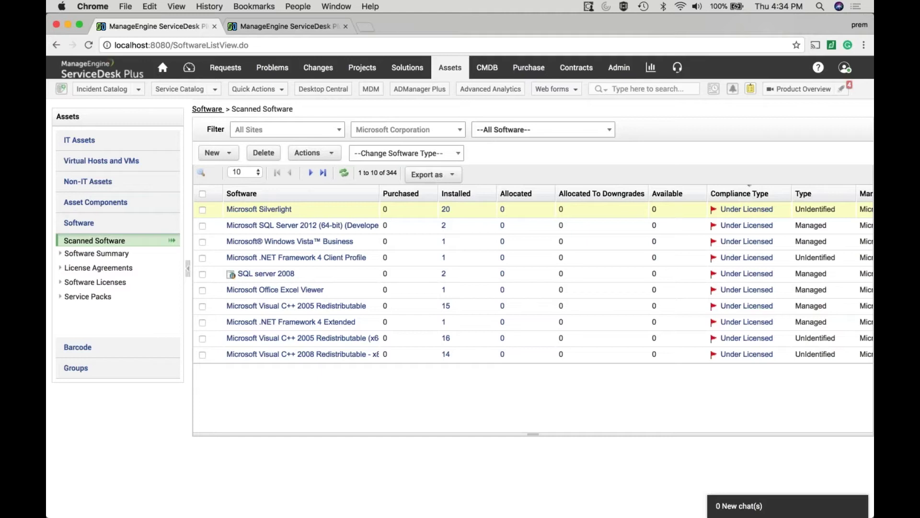
# Examine the software types offered for reclassifying the scanned software, from Excluded to UnIdentified.
pyautogui.click(449, 160)
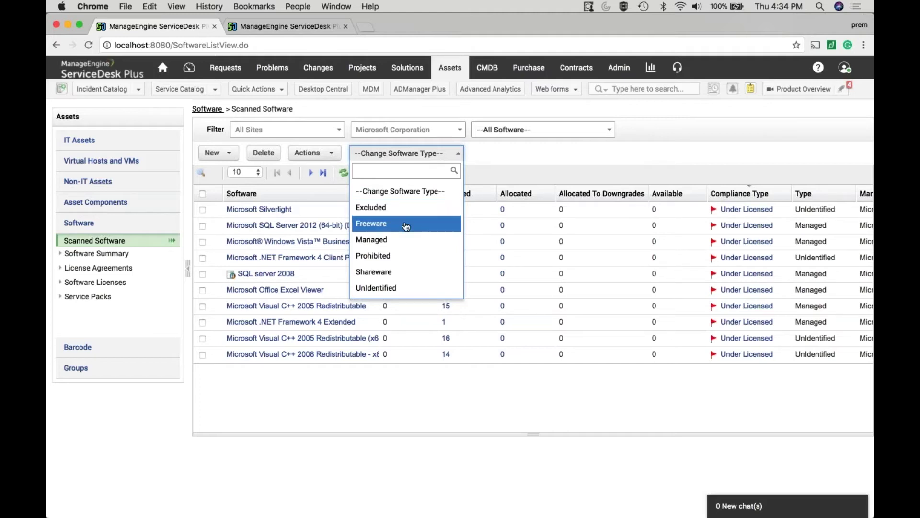
pyautogui.press('Down')
pyautogui.press('Down')
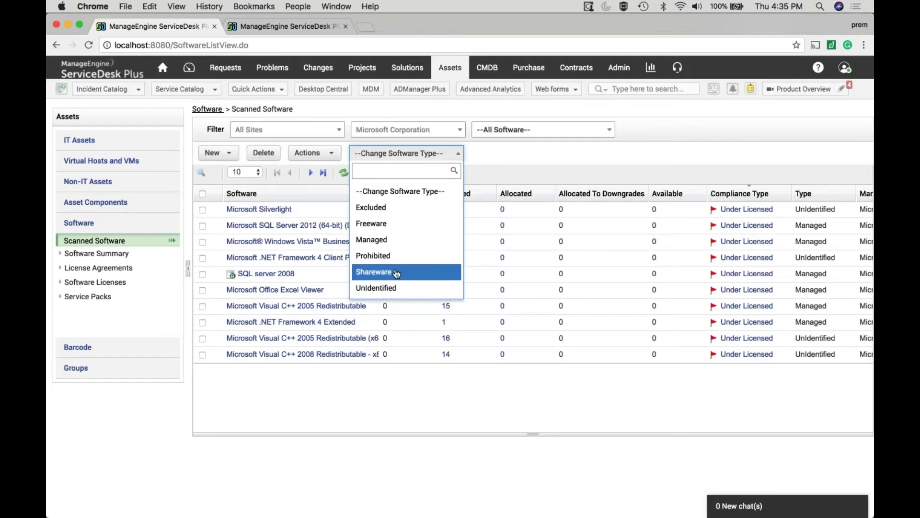
pyautogui.press('Down')
pyautogui.press('Up')
pyautogui.press('Up')
pyautogui.press('Up')
pyautogui.press('Up')
pyautogui.press('Up')
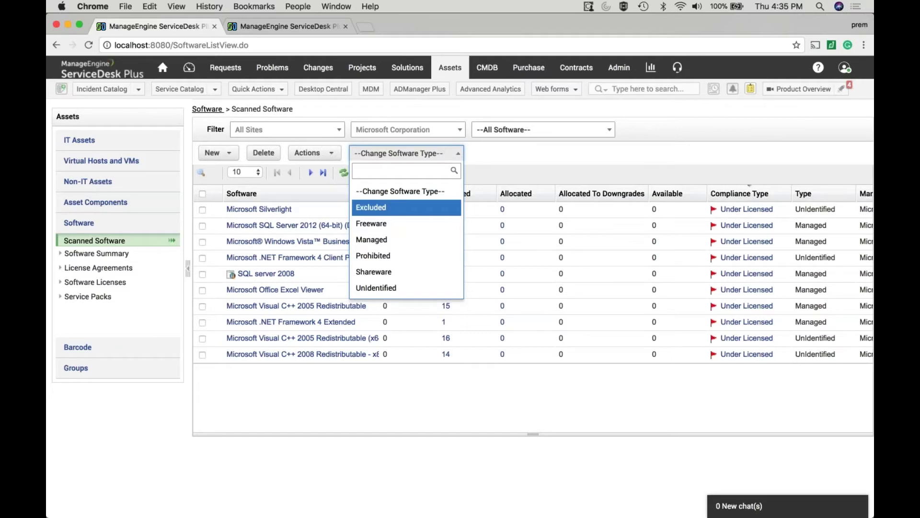
pyautogui.press('Up')
pyautogui.click(616, 157)
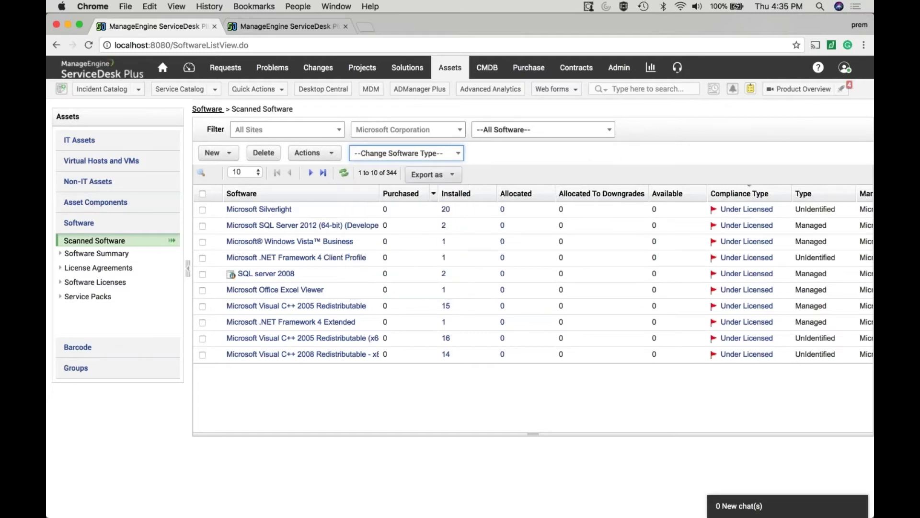
pyautogui.click(407, 153)
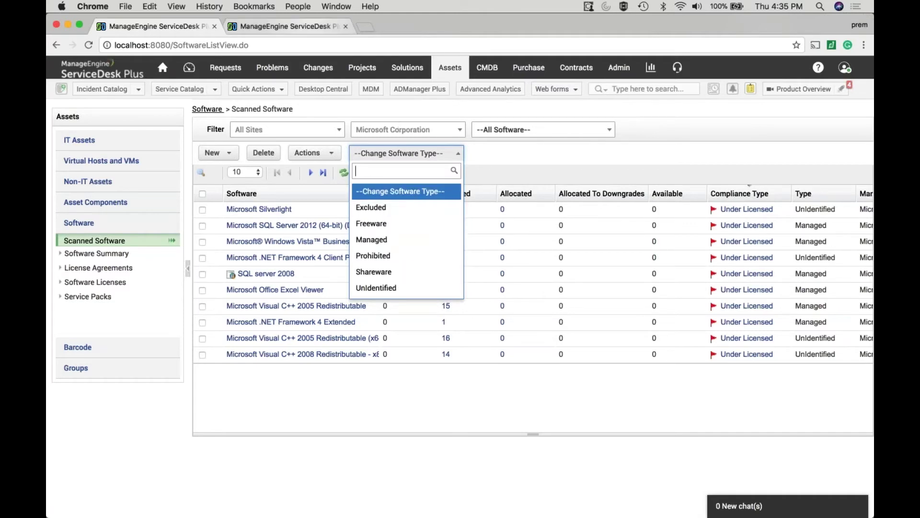
# Open the Software Type configuration from the Admin settings in the other browser tab.
pyautogui.hotkey('ctrl', 'Tab')
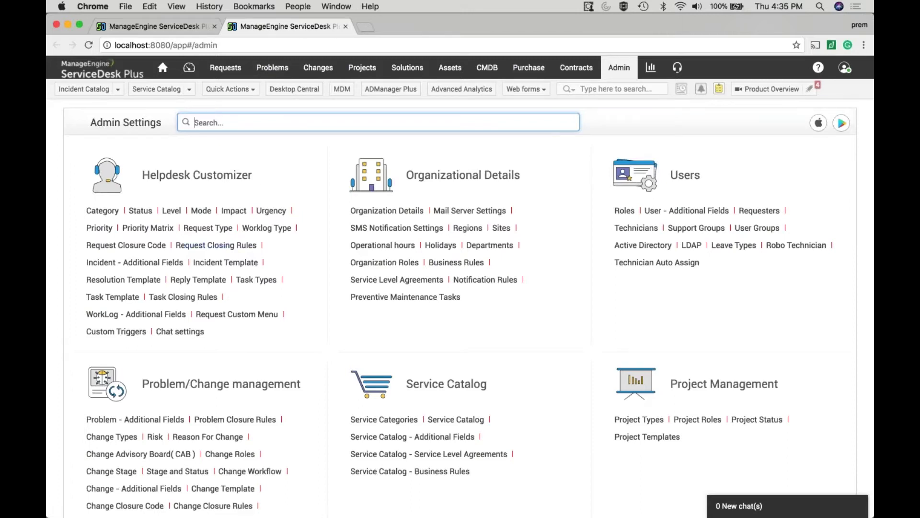
pyautogui.scroll(-5, 460, 288)
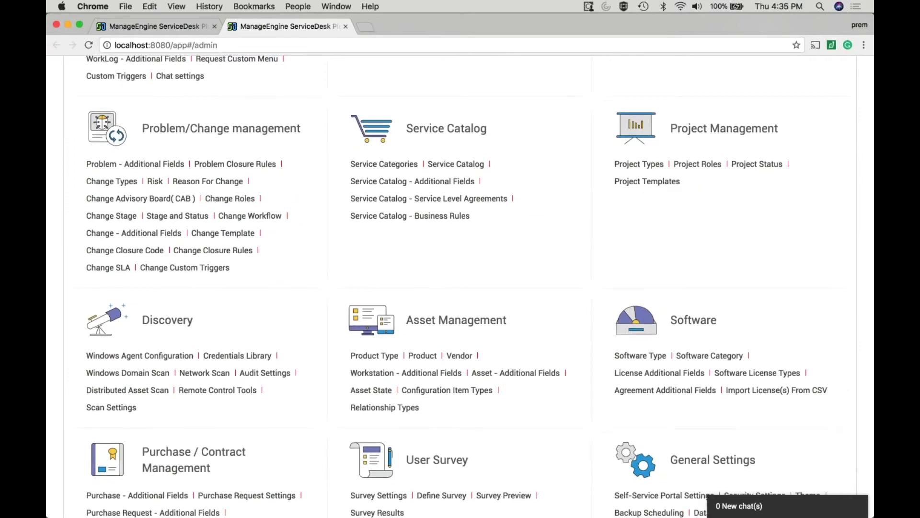
pyautogui.scroll(-1, 409, 275)
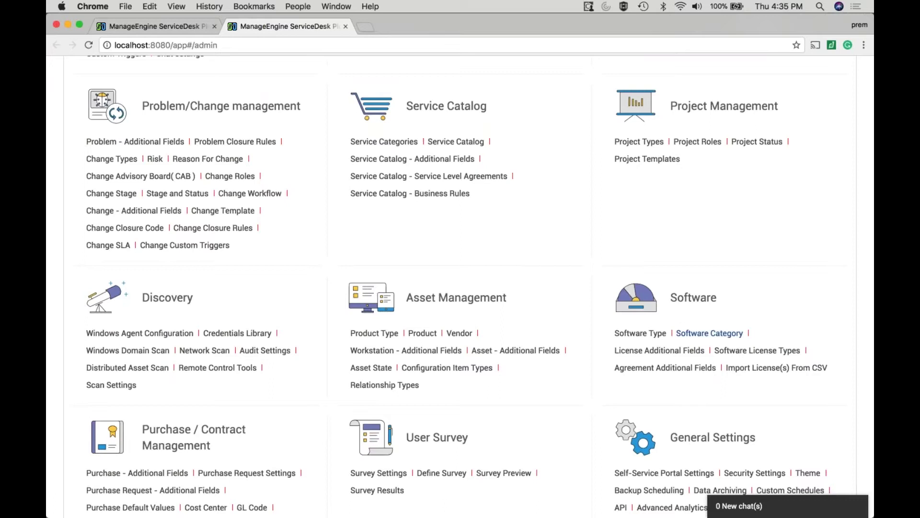
pyautogui.click(640, 334)
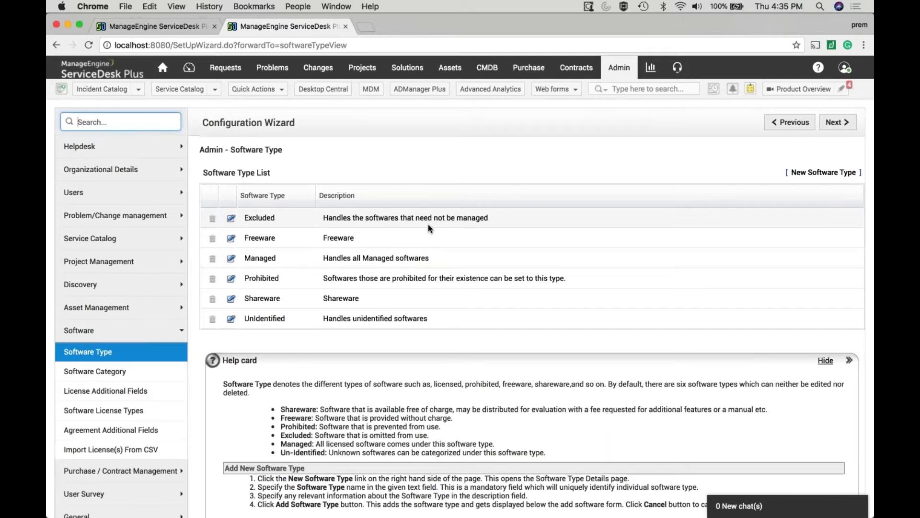
# Start a new software type with software compliance enabled and highlight the description of the Managed type.
pyautogui.click(817, 174)
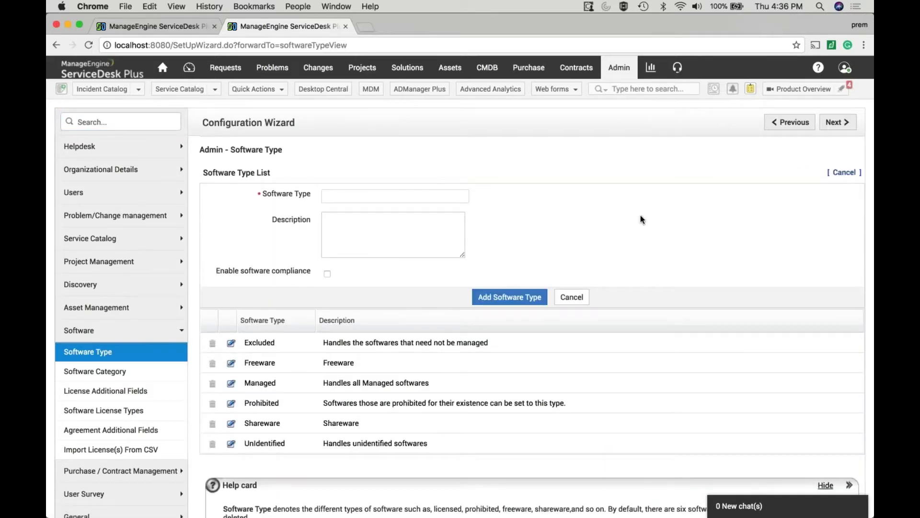
pyautogui.press('Tab')
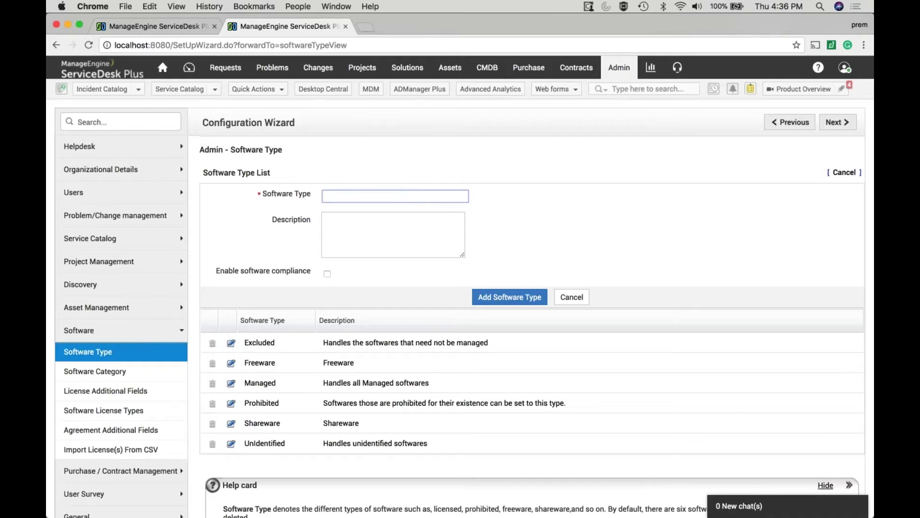
pyautogui.click(328, 276)
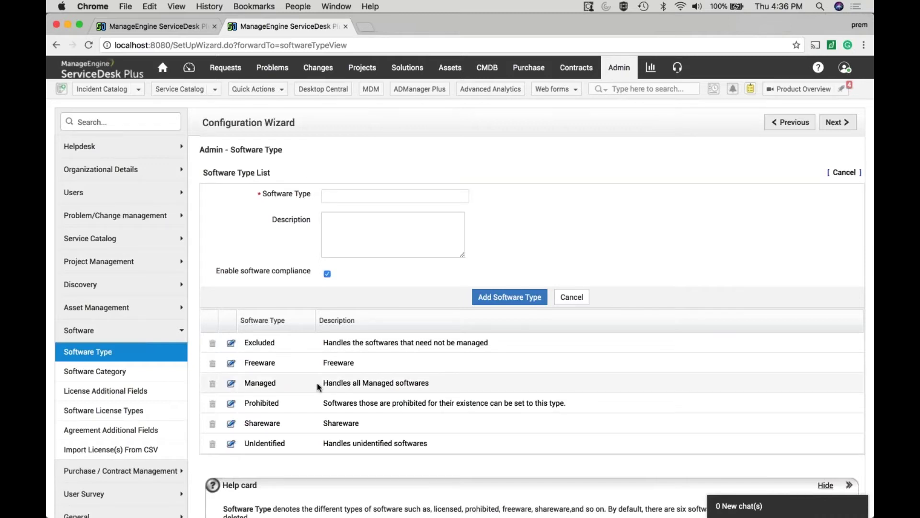
pyautogui.moveTo(319, 383); pyautogui.dragTo(435, 384)
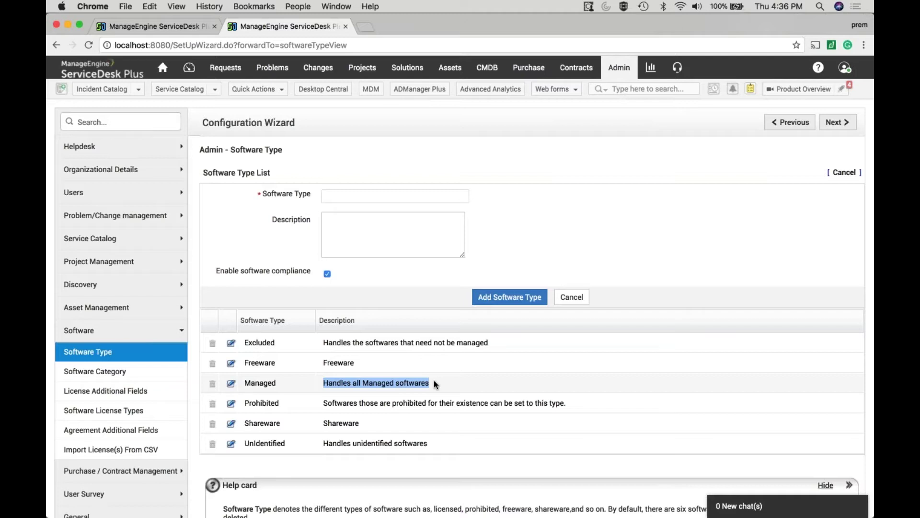
# Return to the scanned software list and examine the Managed option among the software type choices.
pyautogui.click(177, 28)
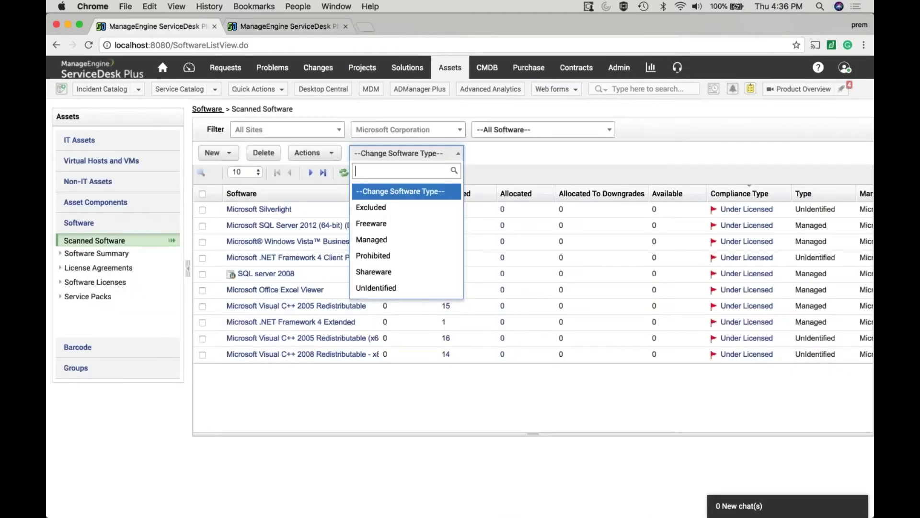
pyautogui.press('Down')
pyautogui.press('Down')
pyautogui.press('Down')
pyautogui.press('Up')
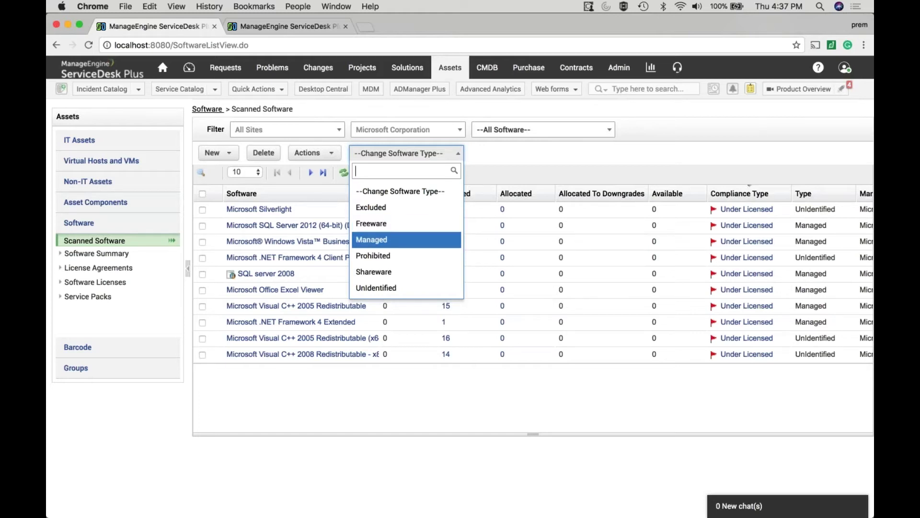
pyautogui.click(383, 239)
pyautogui.click(561, 108)
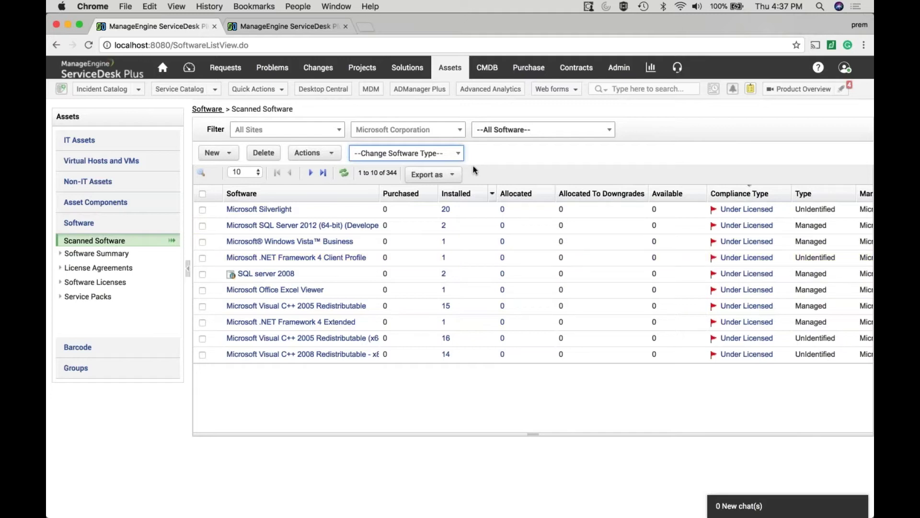
# Filter the scanned software by manufacturer Adobe Systems, Inc. and software type Managed.
pyautogui.click(441, 132)
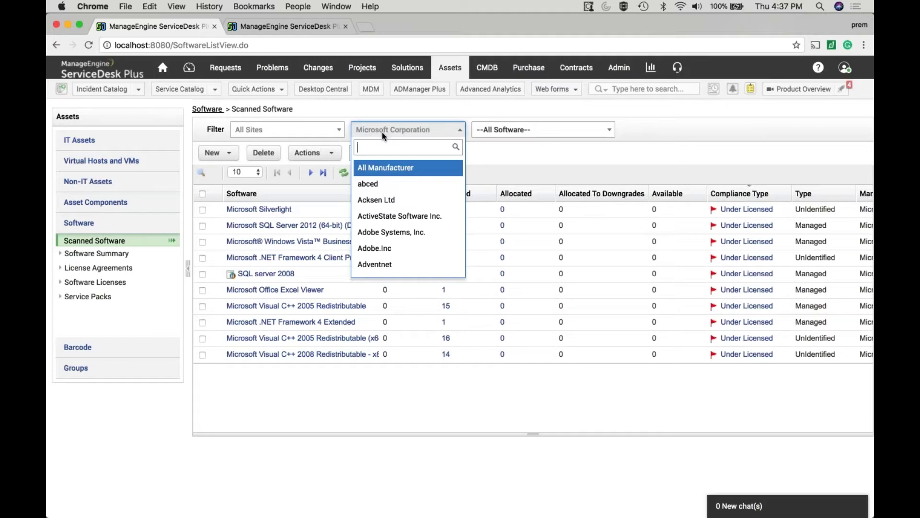
pyautogui.click(388, 234)
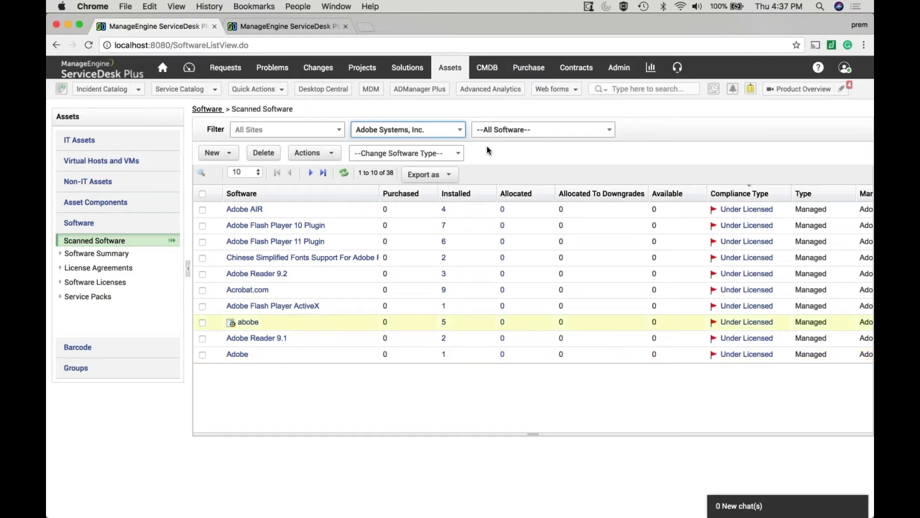
pyautogui.click(524, 124)
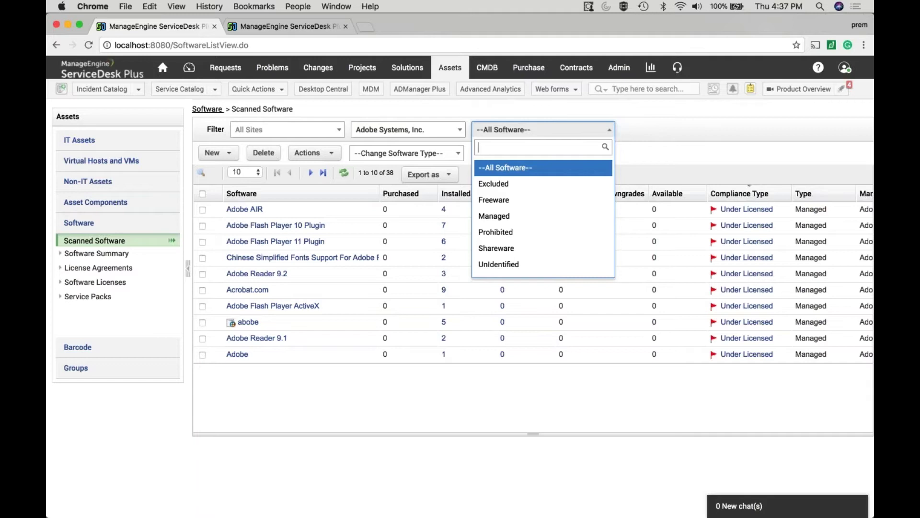
pyautogui.press('Down')
pyautogui.press('Down')
pyautogui.press('Down')
pyautogui.press('Return')
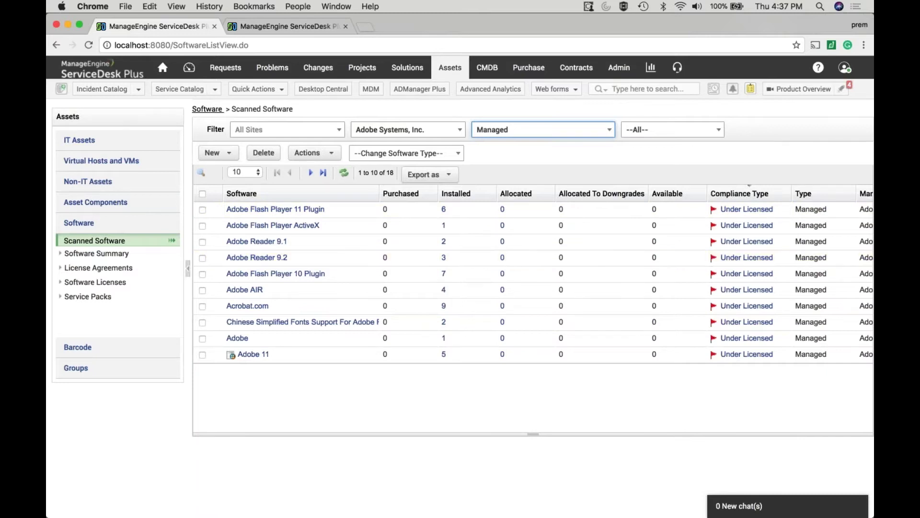
# Filter the managed Adobe software by the Under Licensed compliance type.
pyautogui.click(671, 130)
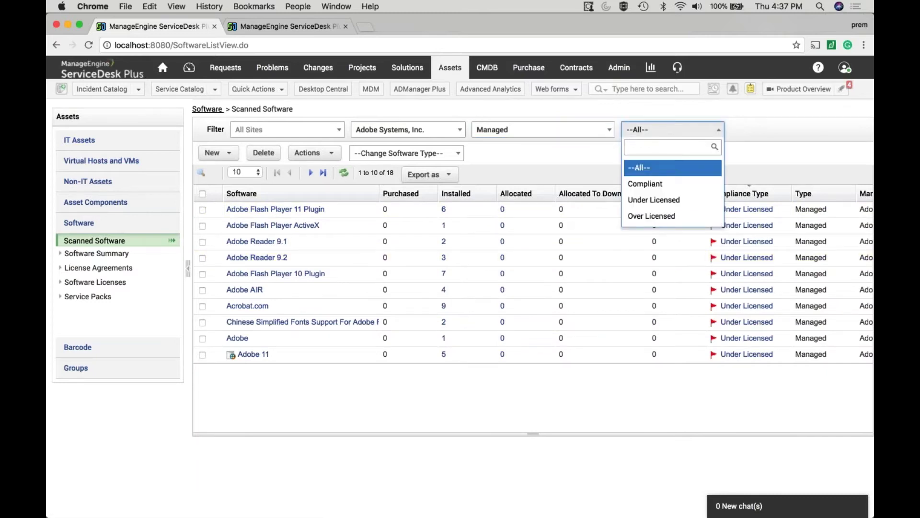
pyautogui.press('Down')
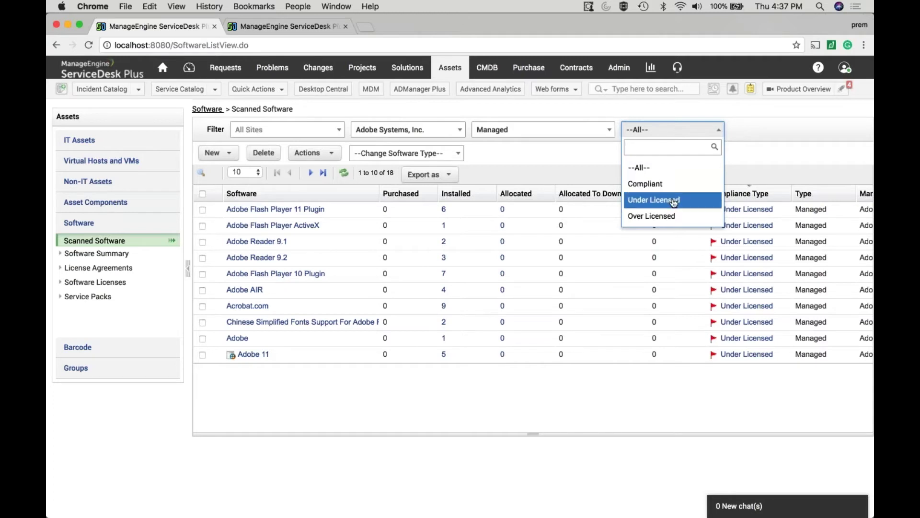
pyautogui.press('Down')
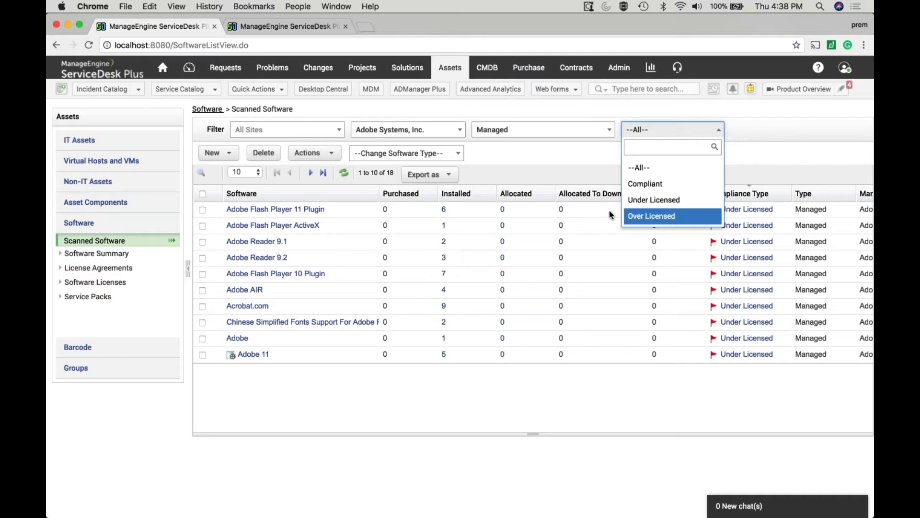
pyautogui.click(644, 205)
# View the managed Adobe software filtered as Compliant and as Over Licensed.
pyautogui.click(660, 129)
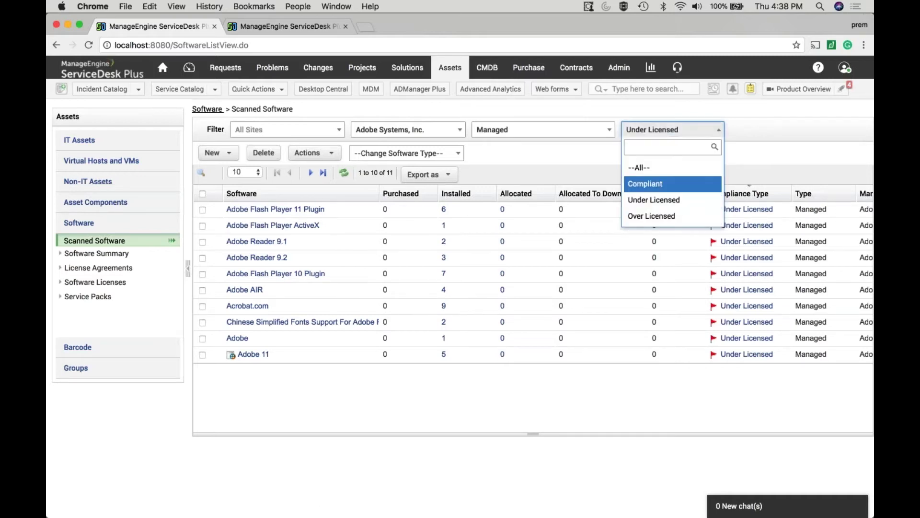
pyautogui.click(648, 184)
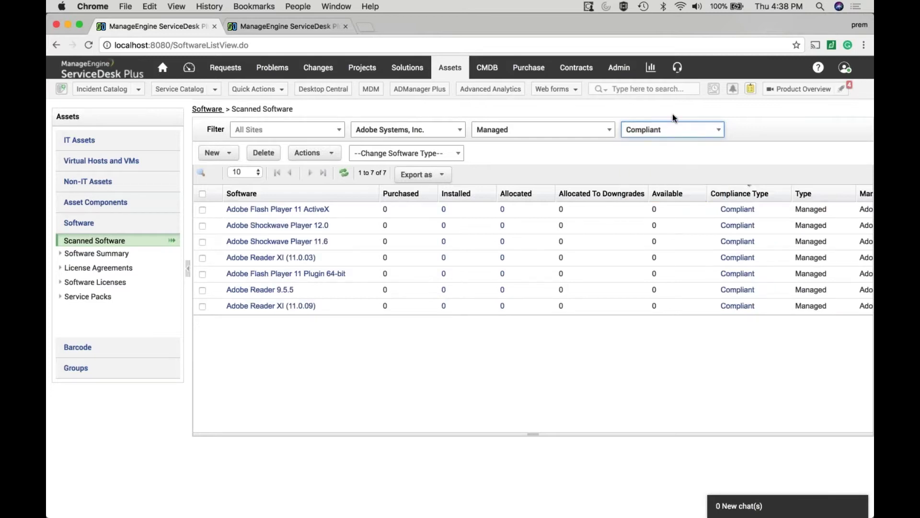
pyautogui.click(667, 127)
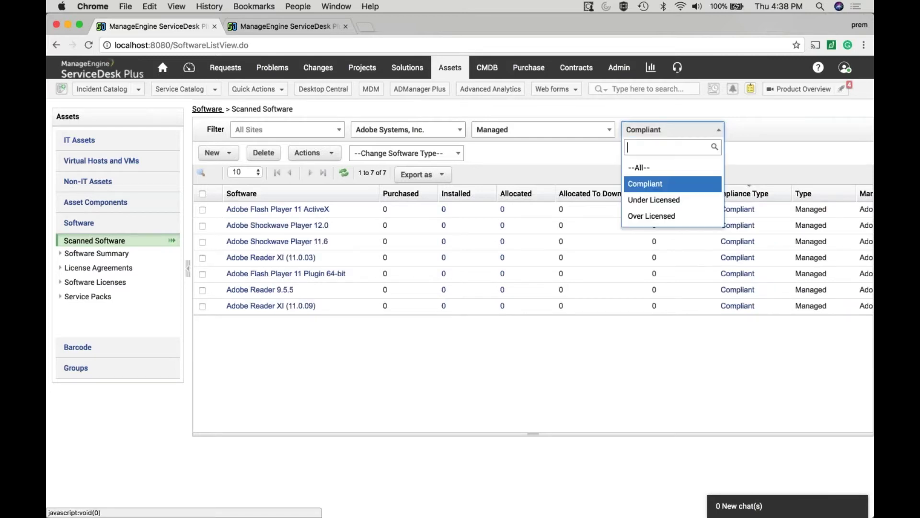
pyautogui.click(655, 217)
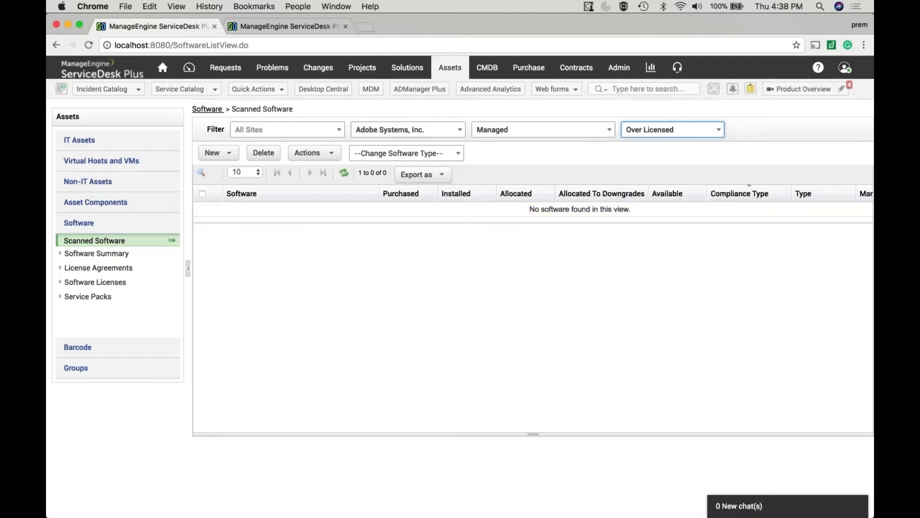
# Reset the compliance filter to All and set the manufacturer filter to Microsoft Corporation.
pyautogui.click(670, 129)
pyautogui.click(640, 169)
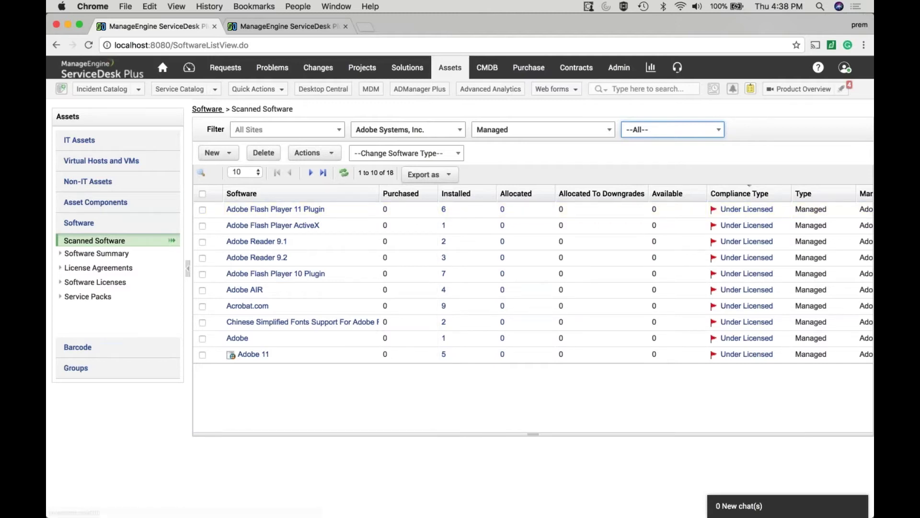
pyautogui.click(408, 129)
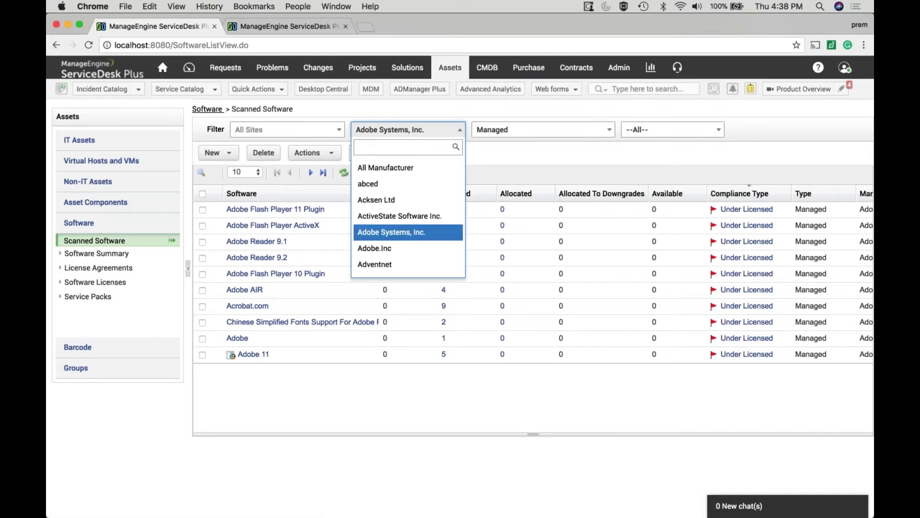
pyautogui.write('micr')
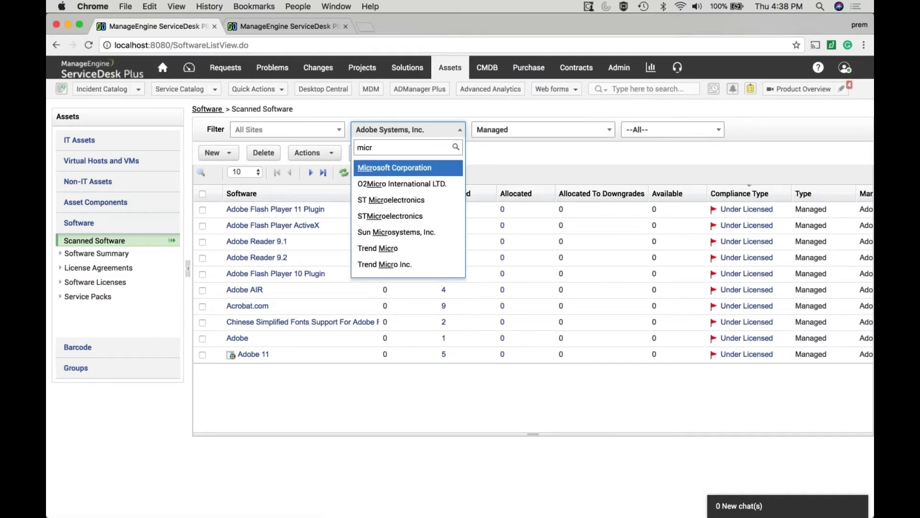
pyautogui.press('Return')
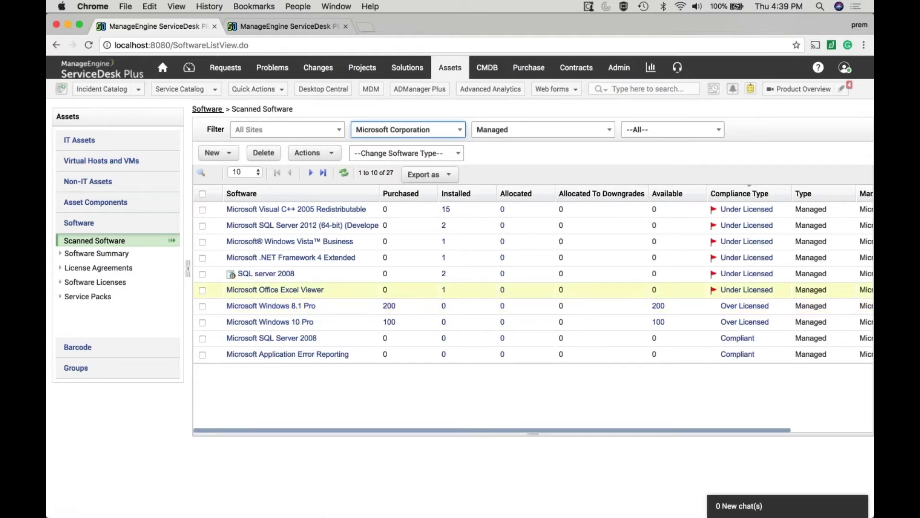
# Open the software licenses list and review each license's allocation, key, type and expiry details.
pyautogui.click(115, 283)
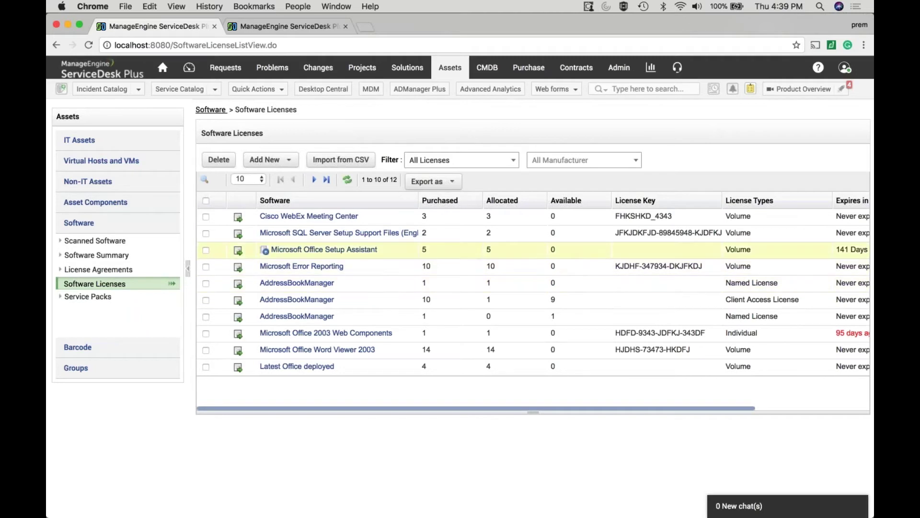
pyautogui.hscroll(3, 689, 231)
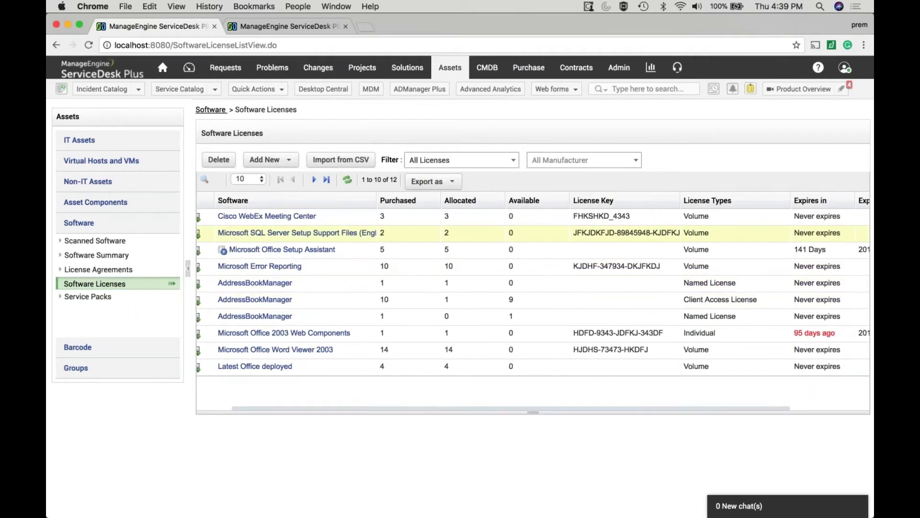
pyautogui.hscroll(3, 803, 231)
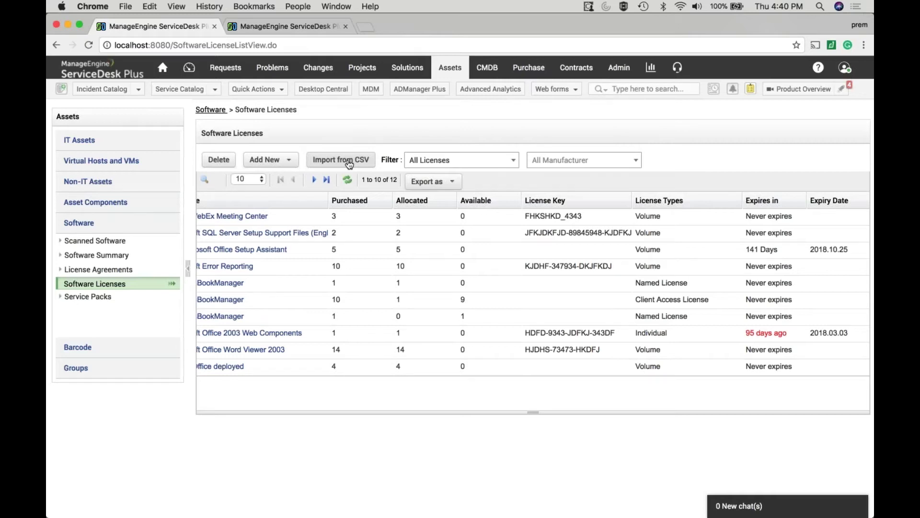
pyautogui.hscroll(-5, 369, 291)
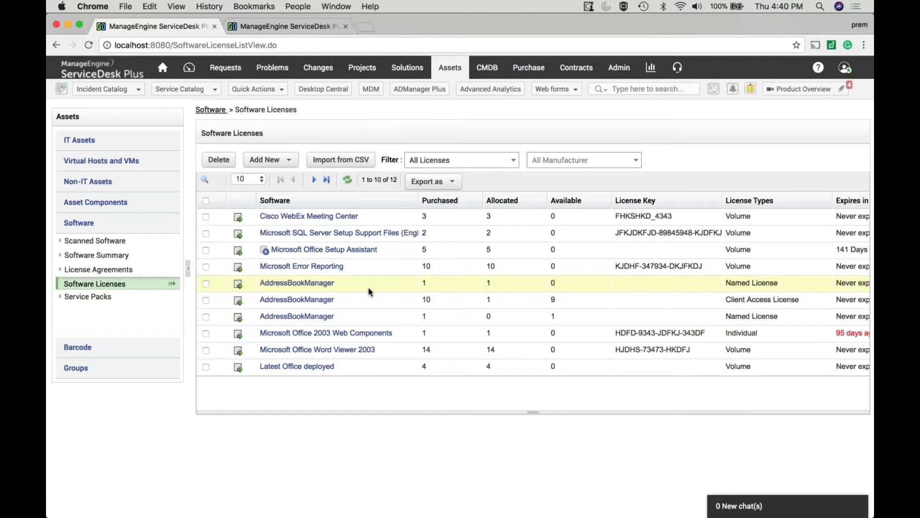
# Start a new standard license for Microsoft Corporation with Microsoft Office 2003 Web Components as the managed software.
pyautogui.click(280, 163)
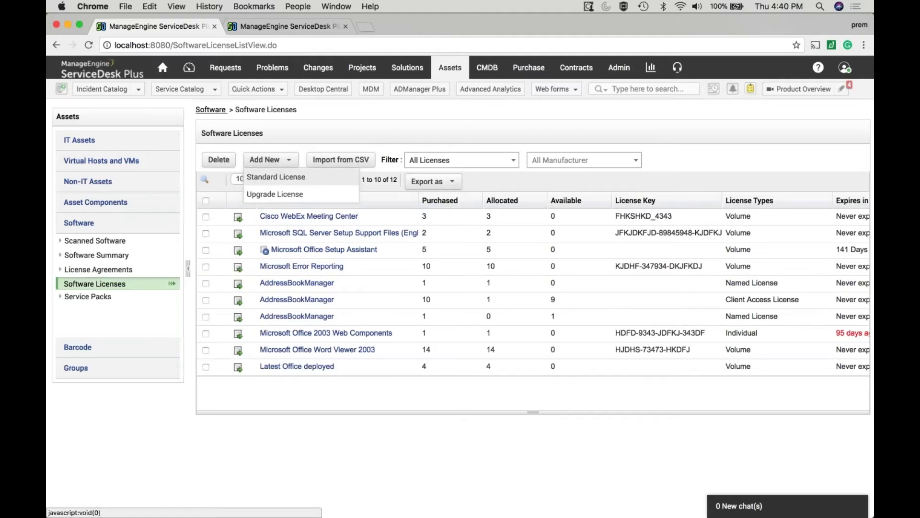
pyautogui.click(277, 182)
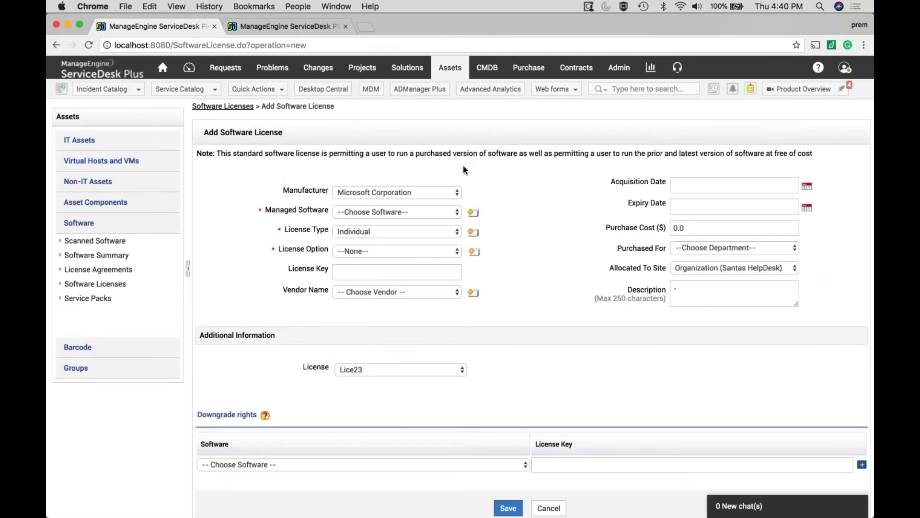
pyautogui.click(413, 192)
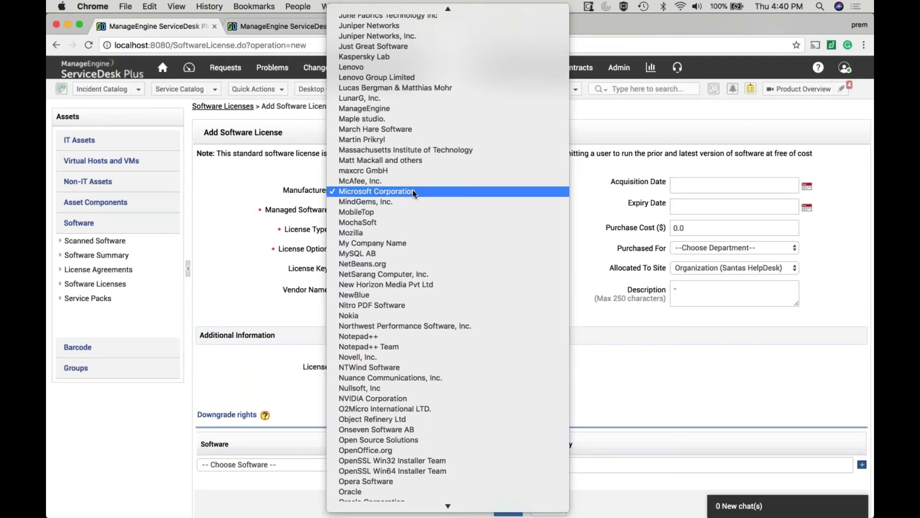
pyautogui.click(412, 191)
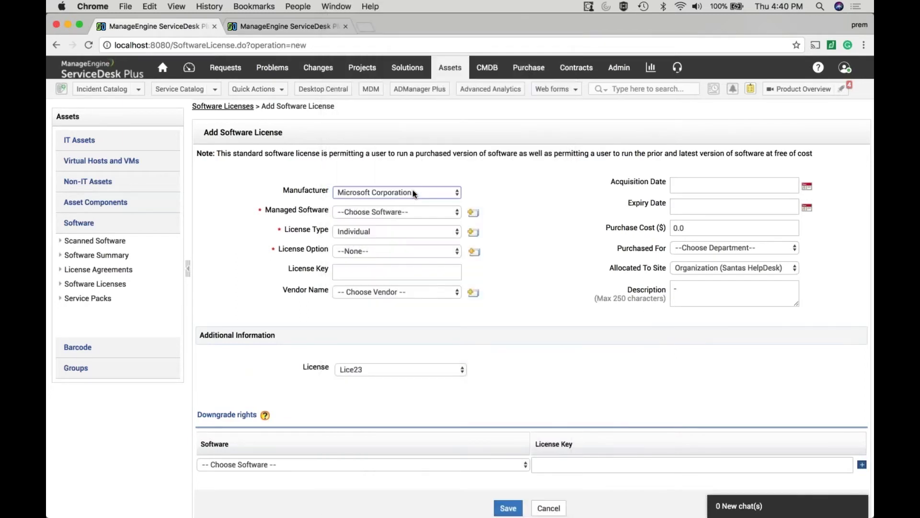
pyautogui.click(399, 209)
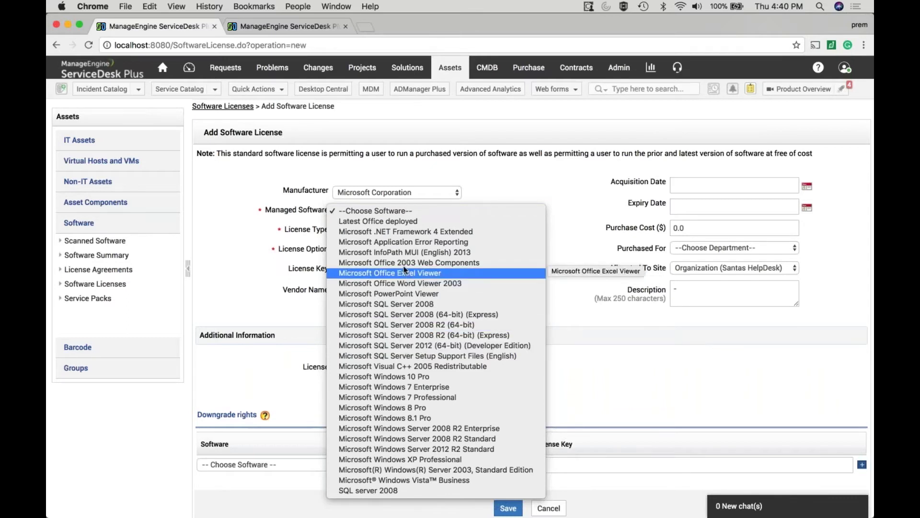
pyautogui.click(403, 264)
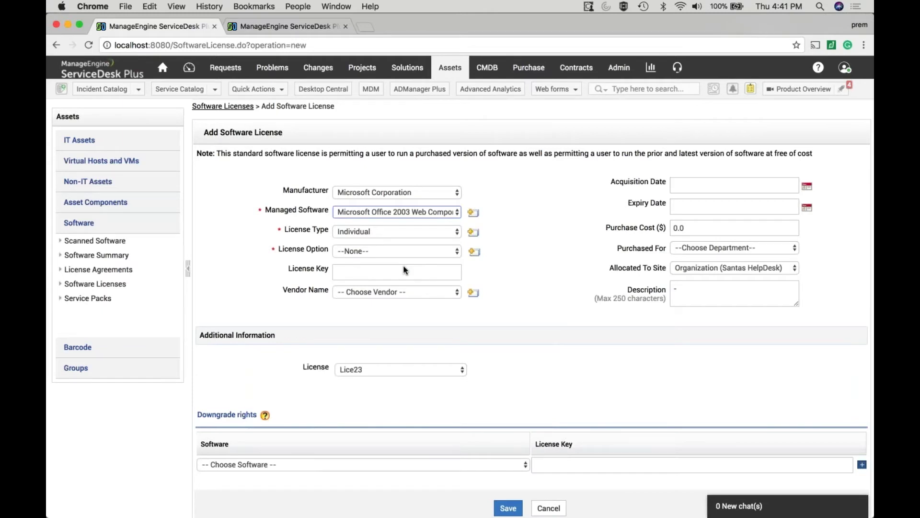
# Set the license type to Volume, the license option to Enterprise Agreement and the allowed installations to 100.
pyautogui.click(404, 233)
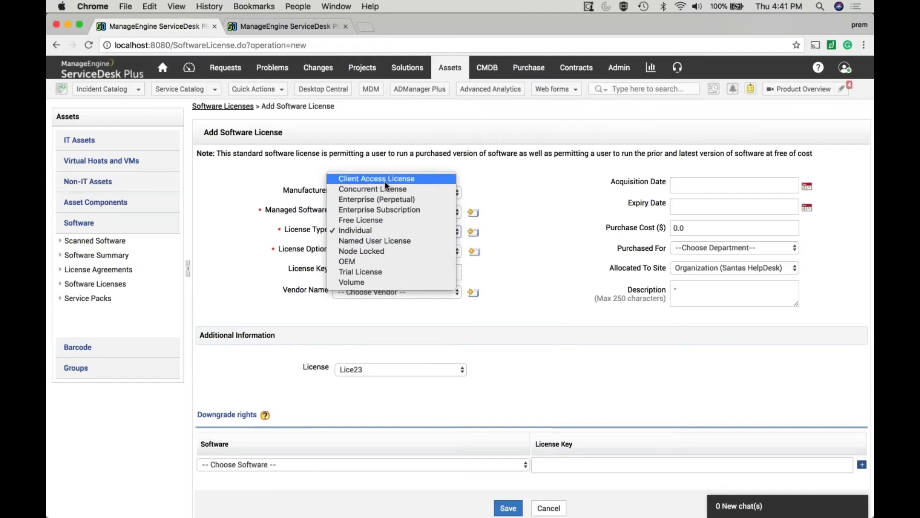
pyautogui.click(359, 282)
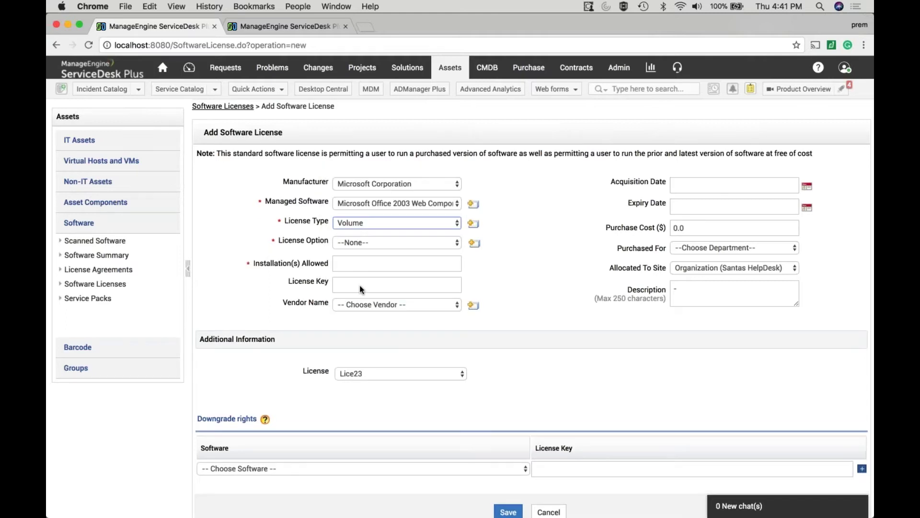
pyautogui.click(371, 242)
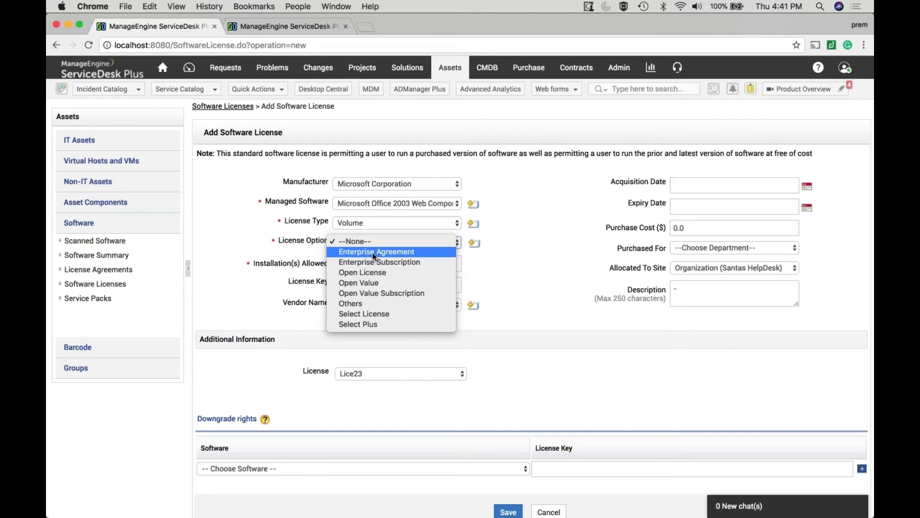
pyautogui.click(372, 252)
pyautogui.click(363, 262)
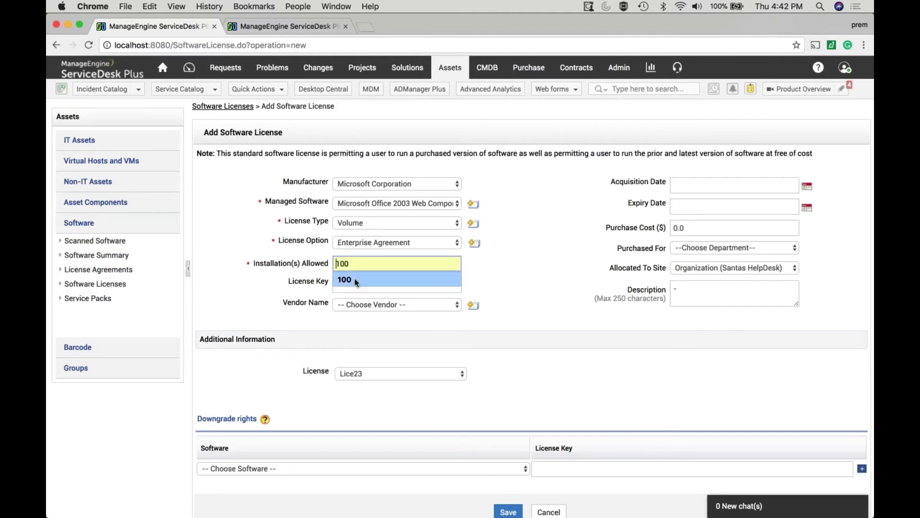
pyautogui.click(356, 280)
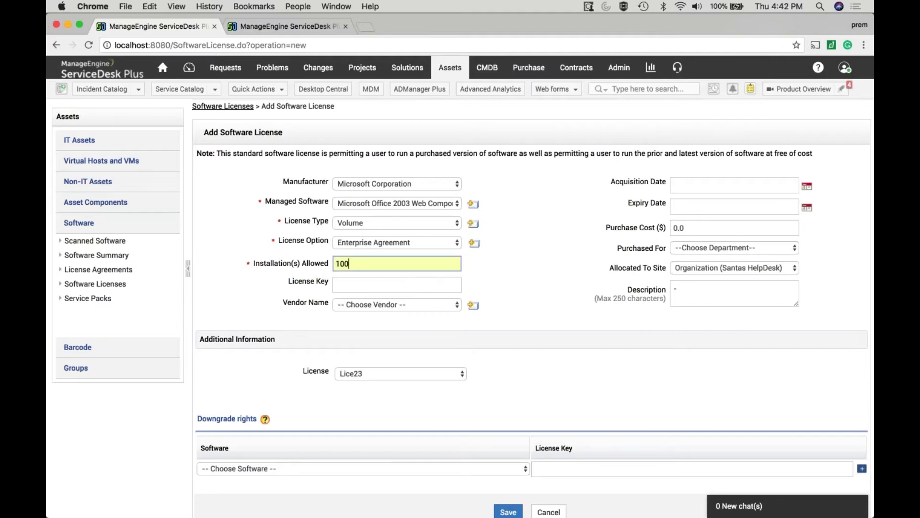
# Enter the license key, change its last character to make it unique, and choose Microsoft as the vendor.
pyautogui.click(363, 285)
pyautogui.click(397, 300)
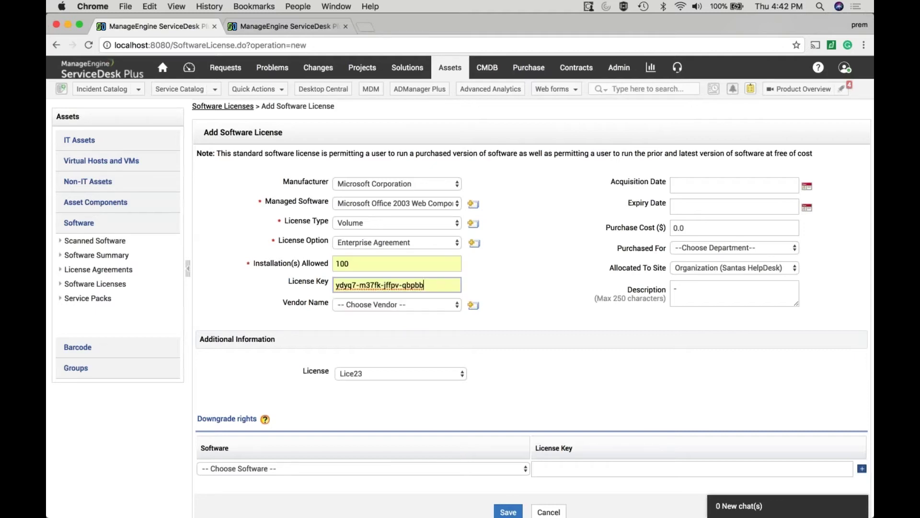
pyautogui.click(404, 307)
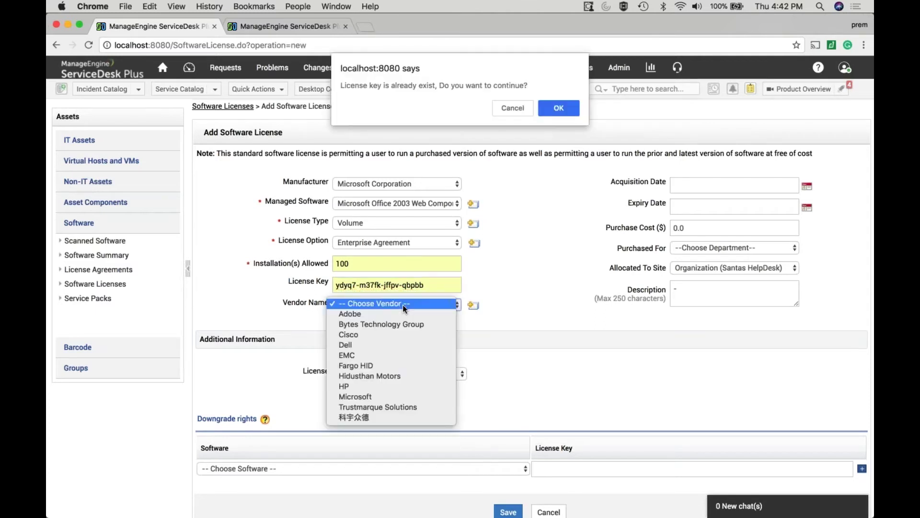
pyautogui.click(549, 109)
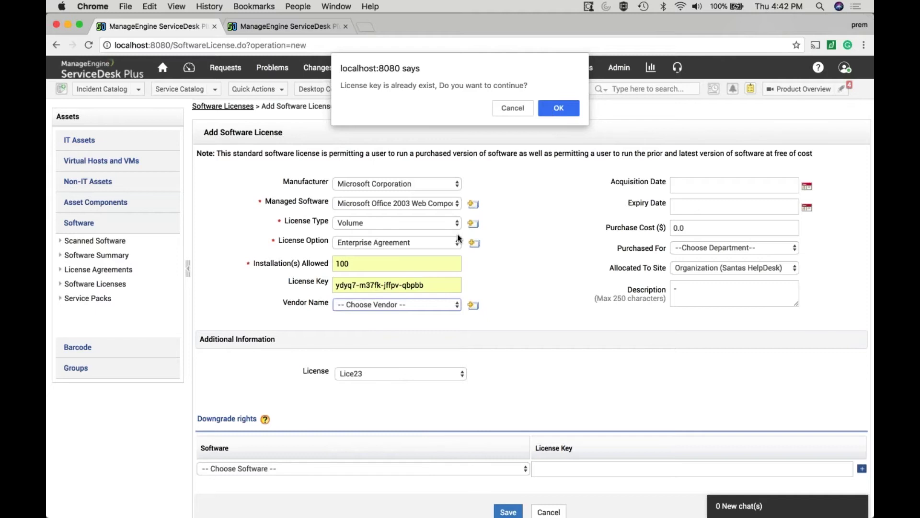
pyautogui.click(560, 110)
pyautogui.click(455, 282)
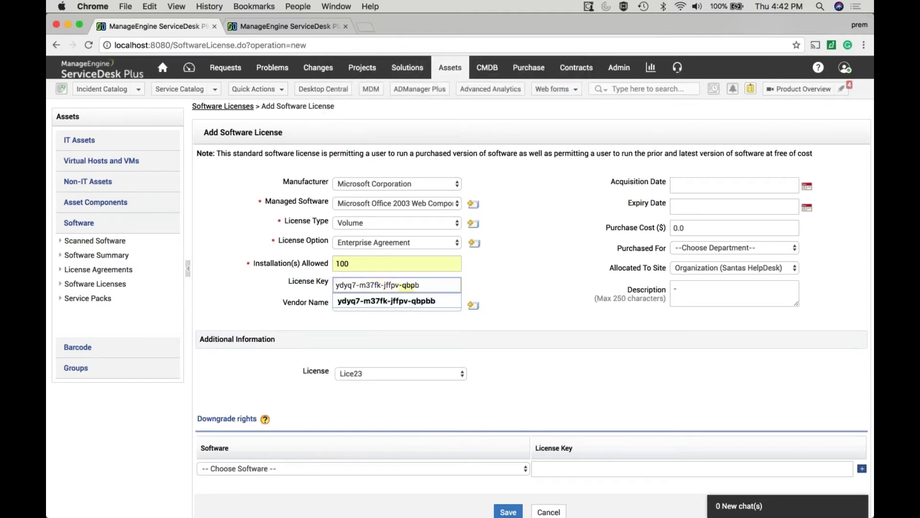
pyautogui.press('BackSpace')
pyautogui.write('8')
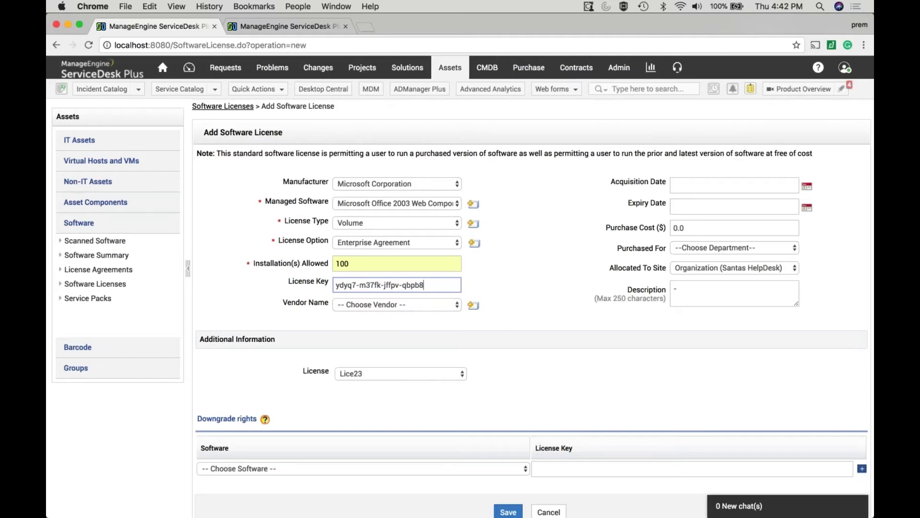
pyautogui.click(446, 310)
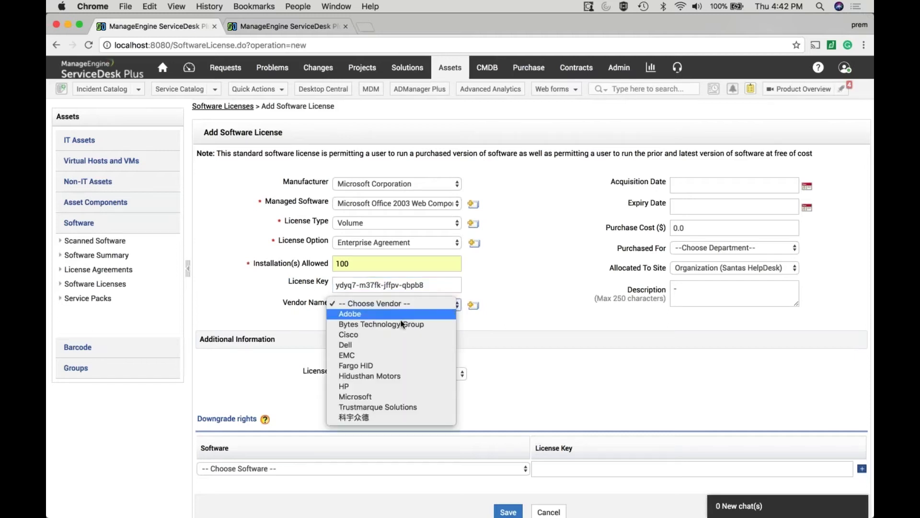
pyautogui.click(375, 401)
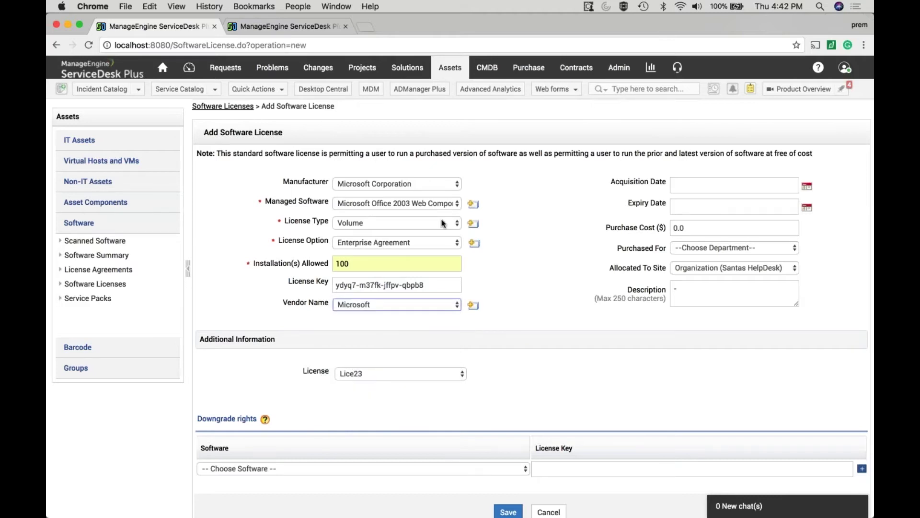
# Set the license's acquisition date to 2007-06-07.
pyautogui.scroll(-1, 523, 329)
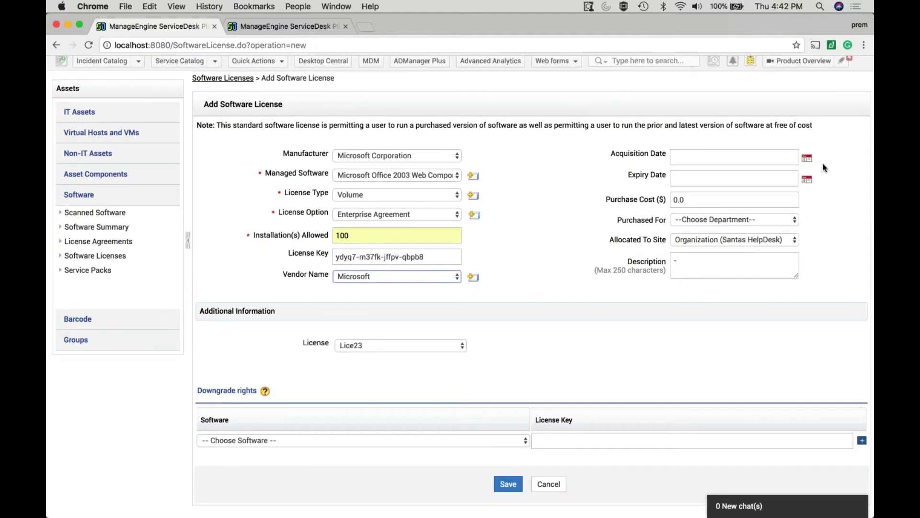
pyautogui.click(807, 159)
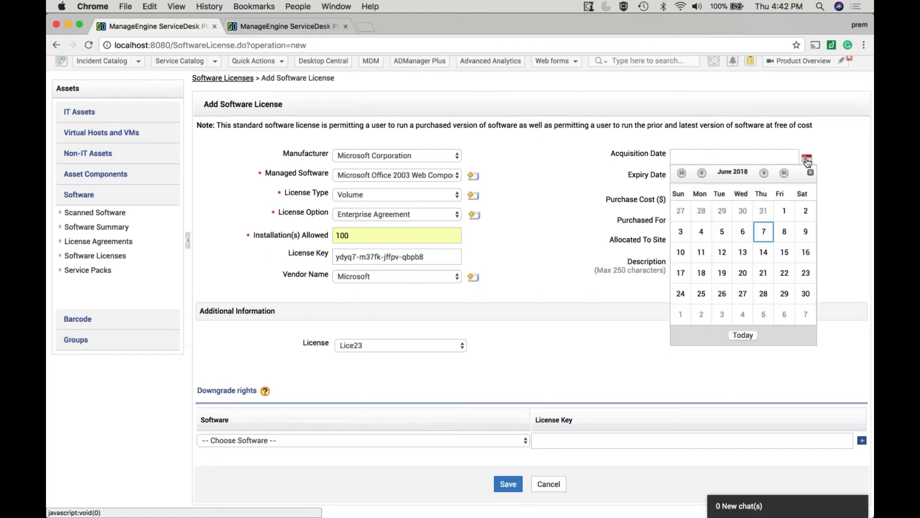
pyautogui.click(681, 173)
pyautogui.click(681, 173)
pyautogui.click(681, 173)
pyautogui.click(681, 173)
pyautogui.click(681, 173)
pyautogui.click(682, 173)
pyautogui.click(682, 173)
pyautogui.click(682, 173)
pyautogui.click(682, 173)
pyautogui.click(682, 173)
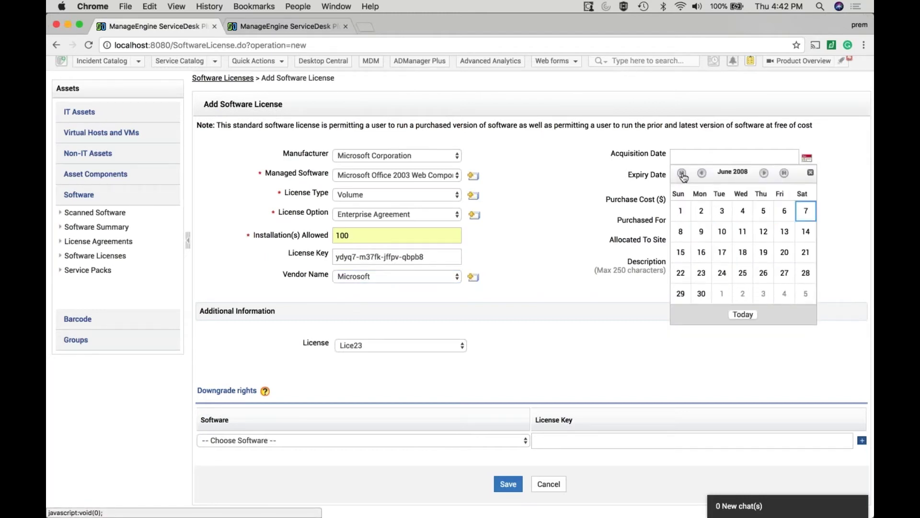
pyautogui.click(681, 173)
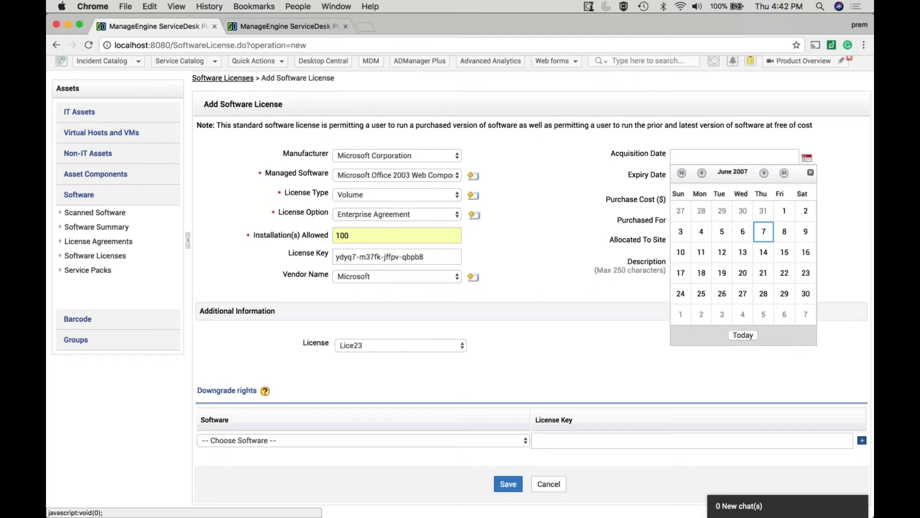
pyautogui.click(764, 231)
# Set the license's expiry date to 2018-06-28 and its purchase cost to 1000 dollars.
pyautogui.click(805, 181)
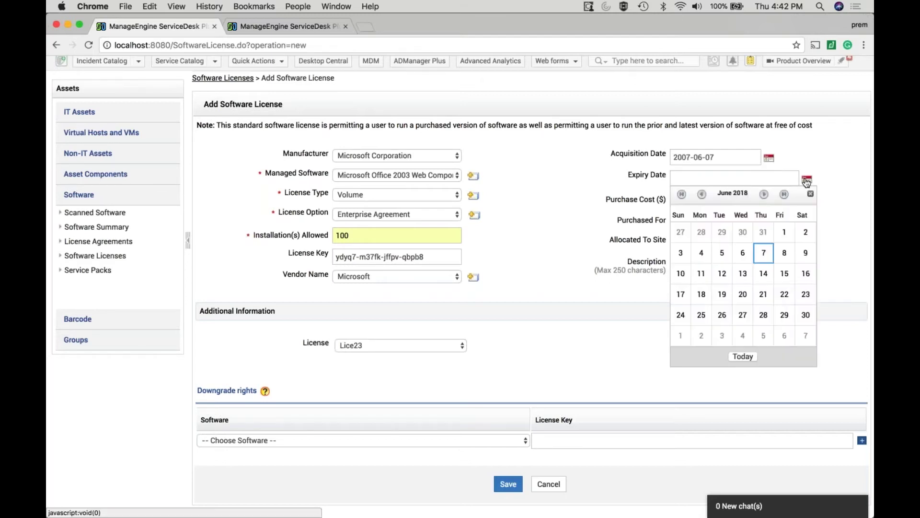
pyautogui.click(763, 315)
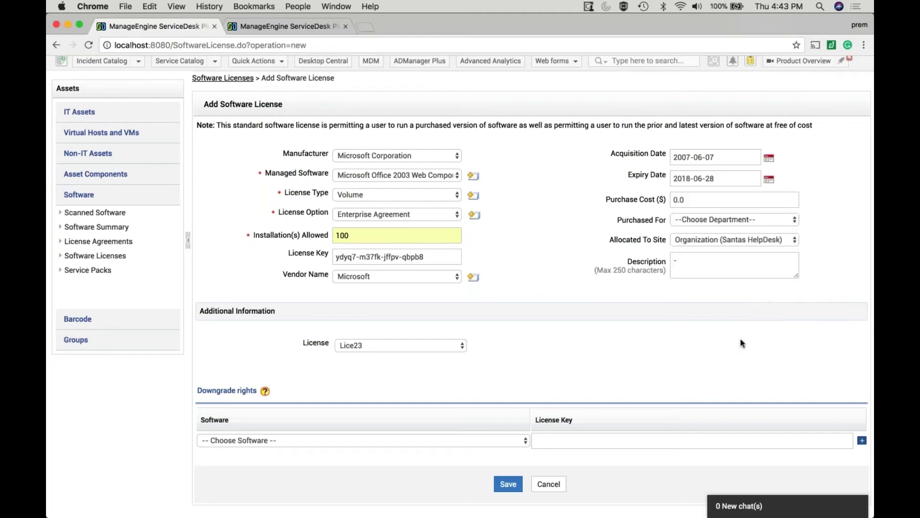
pyautogui.click(699, 201)
pyautogui.doubleClick(699, 201)
pyautogui.write('1000')
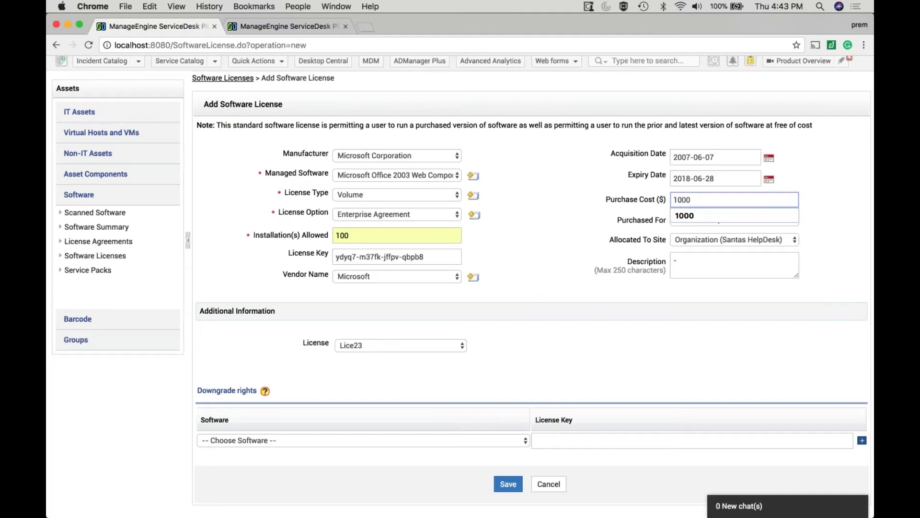
pyautogui.click(679, 336)
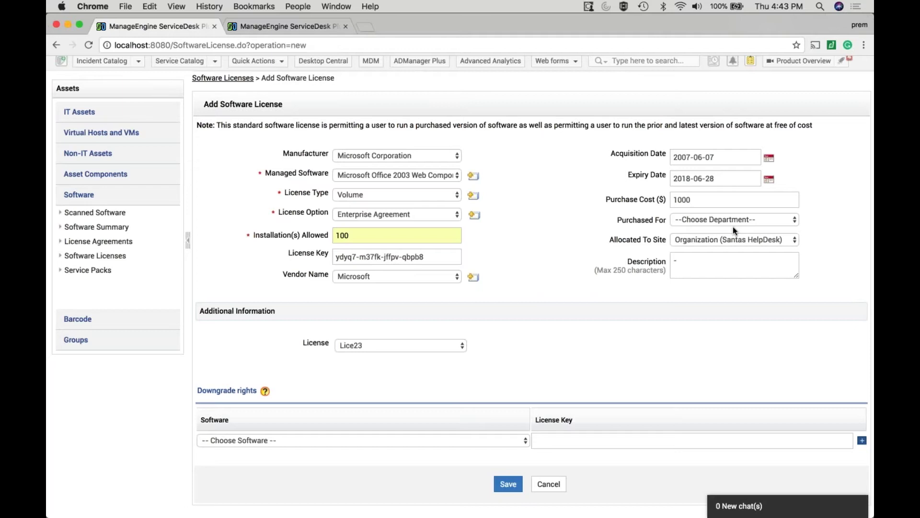
# Try allocating the license to the Australia site and return the allocation to Organization (Santas HelpDesk).
pyautogui.click(722, 238)
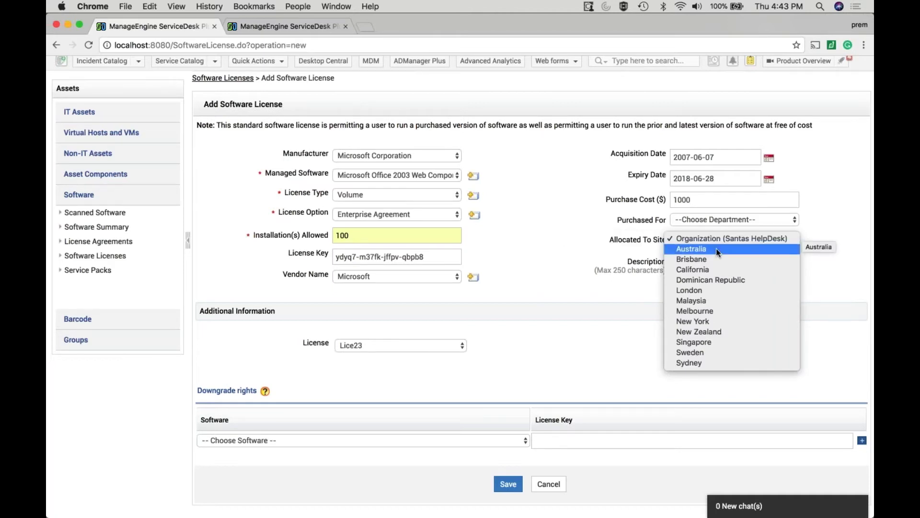
pyautogui.click(715, 248)
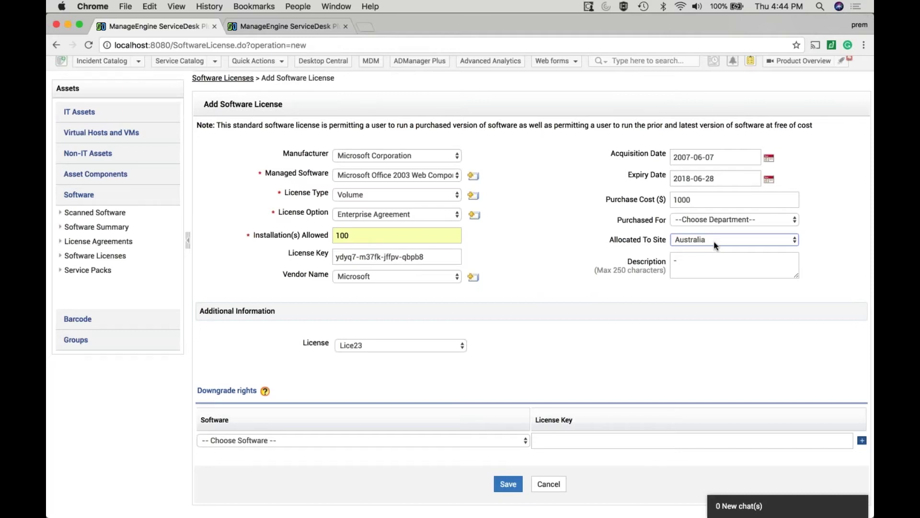
pyautogui.click(714, 244)
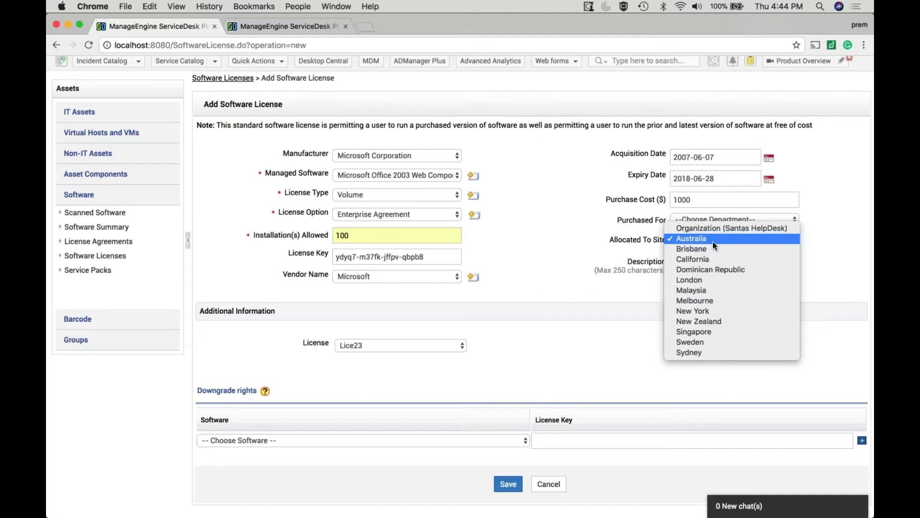
pyautogui.click(712, 228)
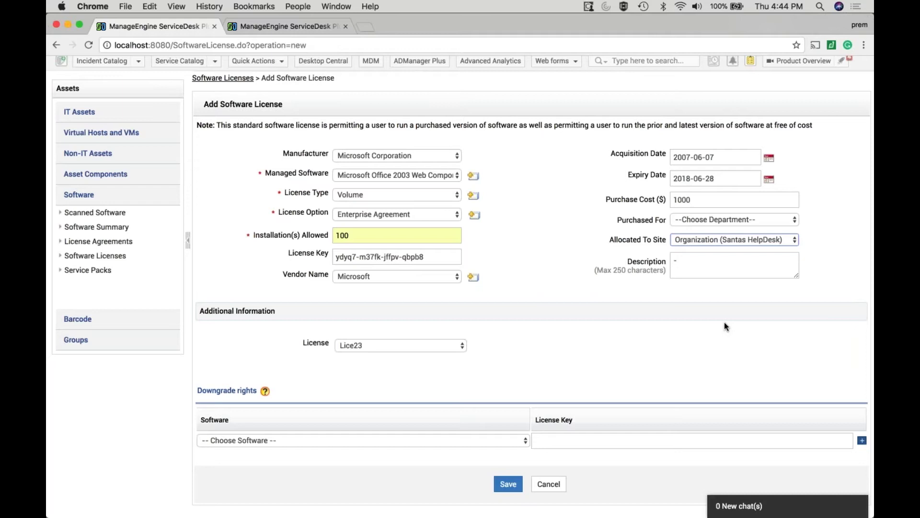
# Set the department the license is purchased for to Administration, London.
pyautogui.click(707, 219)
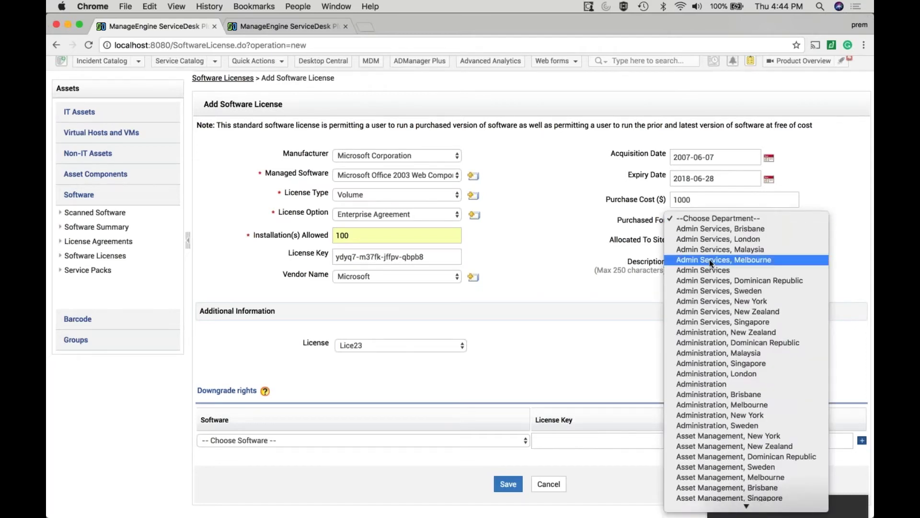
pyautogui.scroll(-5, 709, 261)
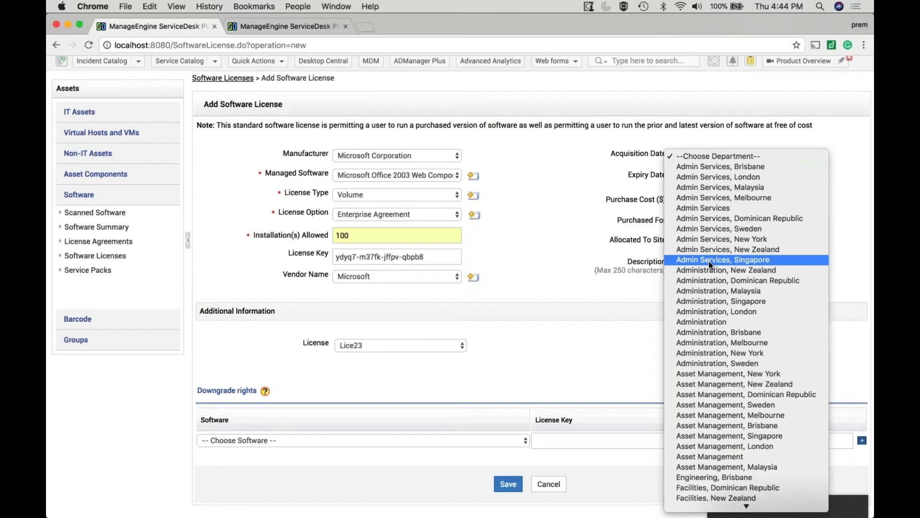
pyautogui.click(706, 312)
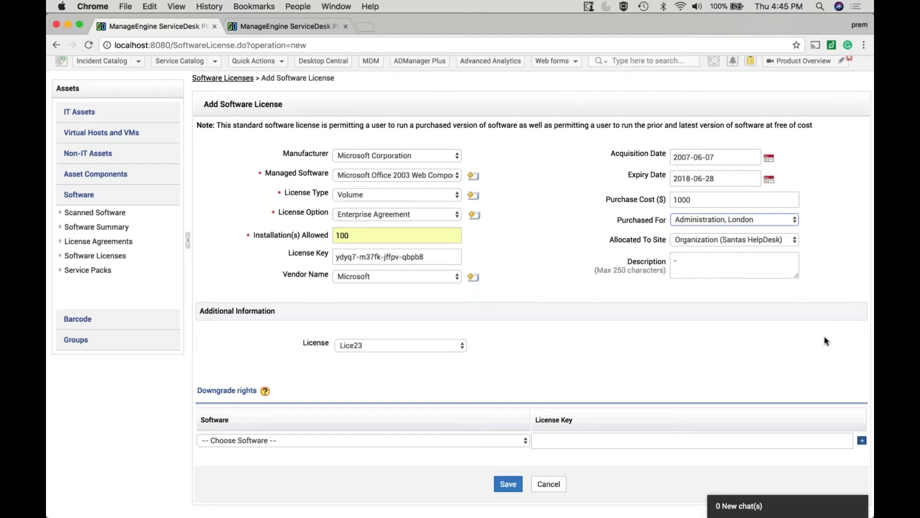
# Examine the available license types and the software choices for downgrade rights, leaving both selections as they are.
pyautogui.click(413, 195)
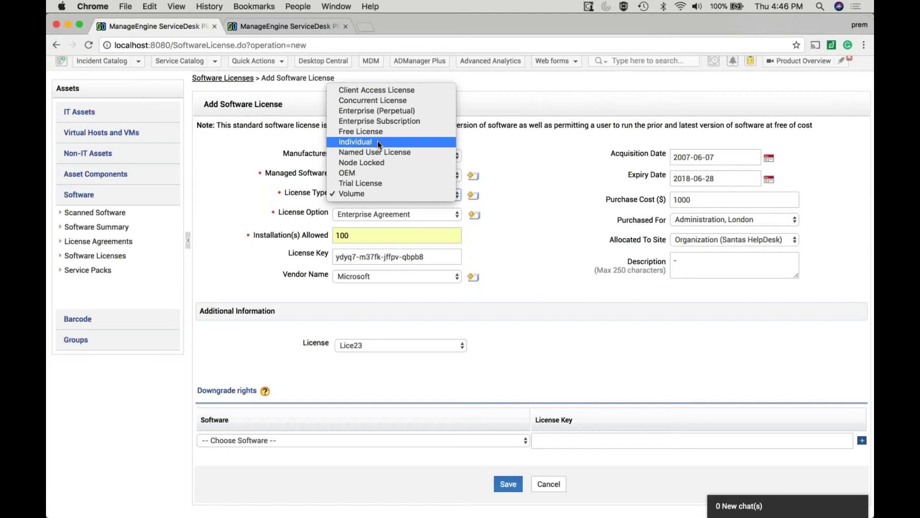
pyautogui.click(517, 246)
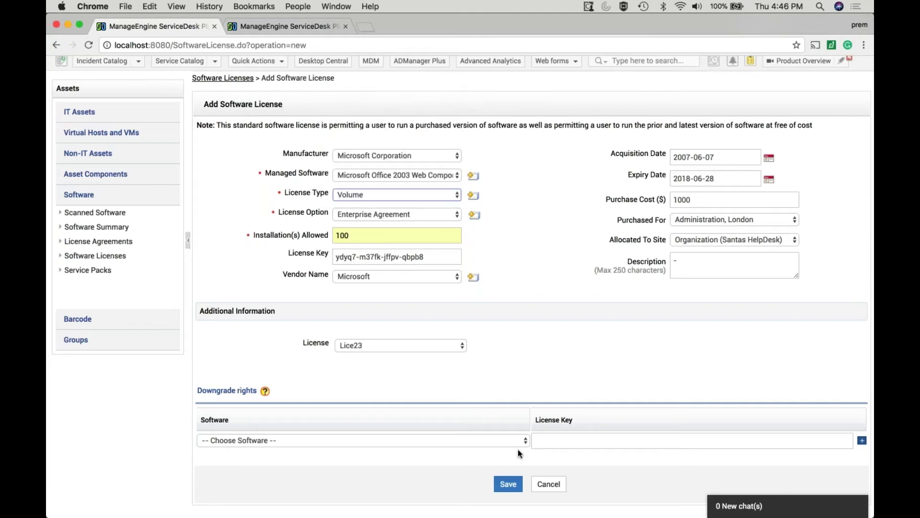
pyautogui.scroll(-1, 518, 449)
pyautogui.click(467, 434)
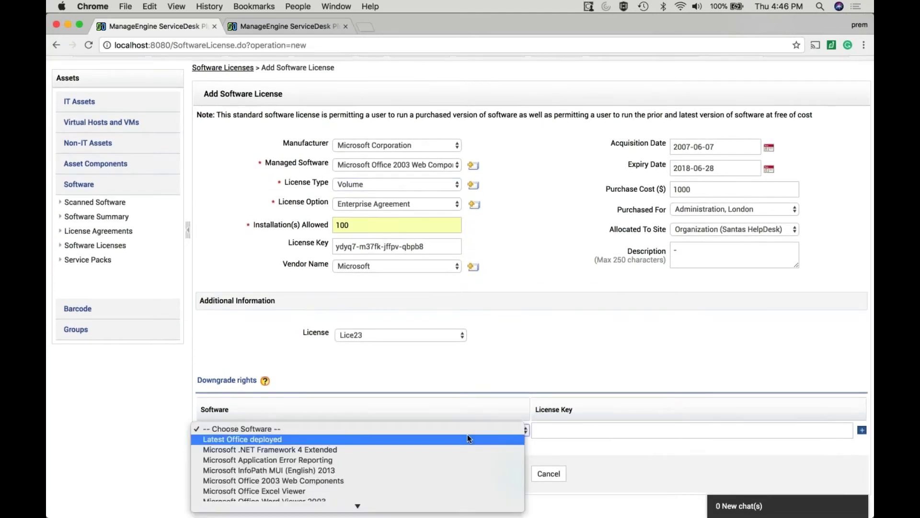
pyautogui.click(473, 389)
# Save the new software license and review its saved details, including the site and the allocations.
pyautogui.click(508, 472)
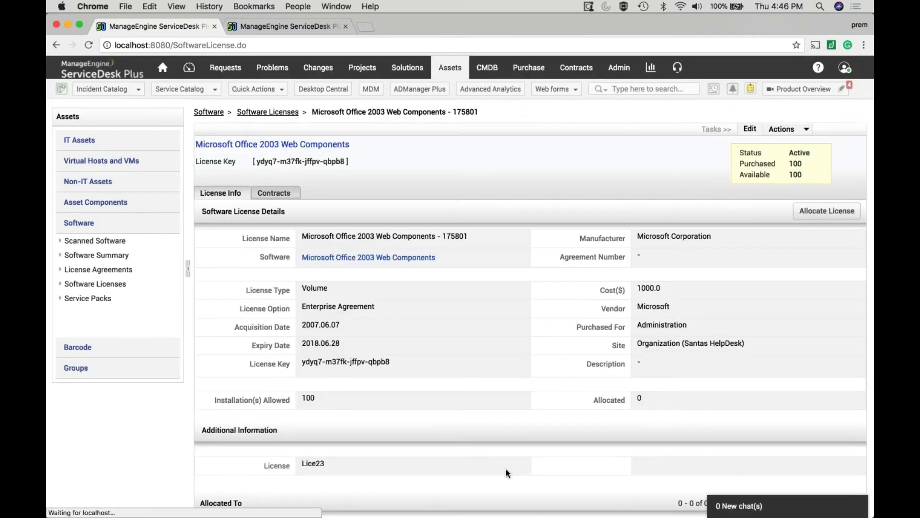
pyautogui.scroll(-3, 506, 470)
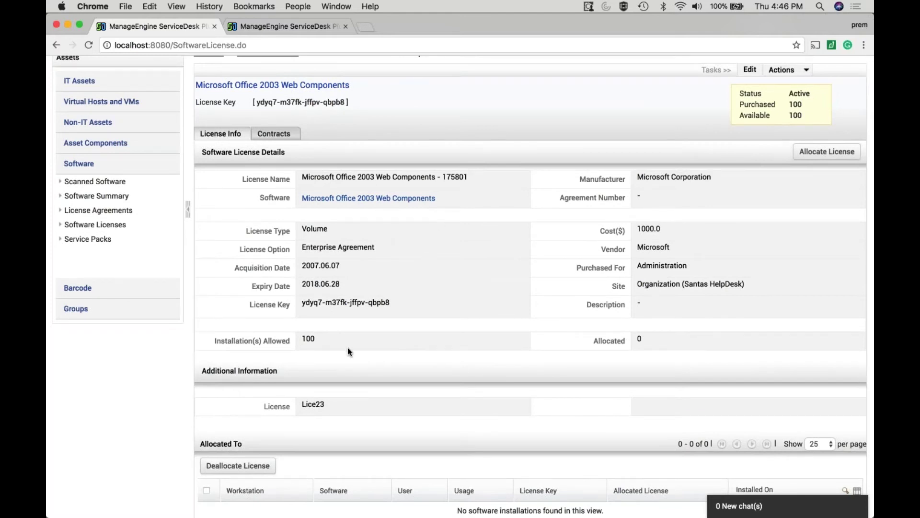
pyautogui.scroll(-1, 350, 353)
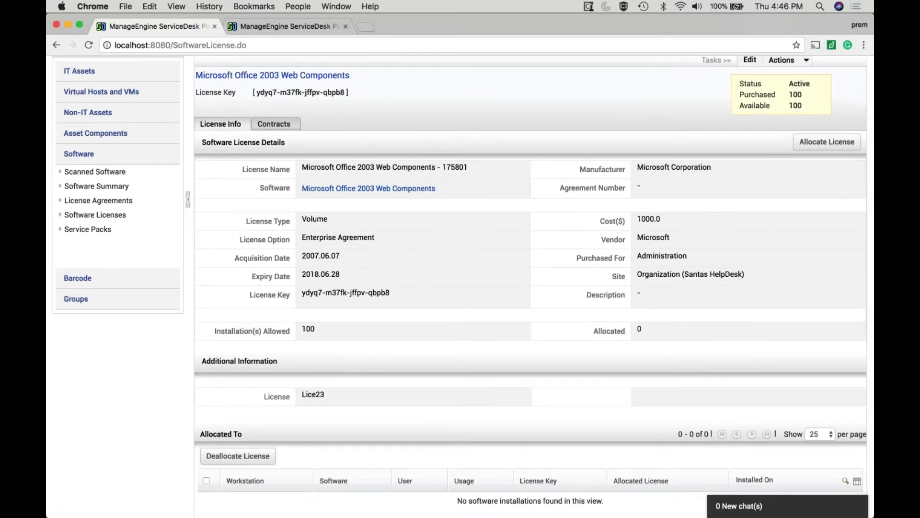
pyautogui.scroll(-2, 460, 280)
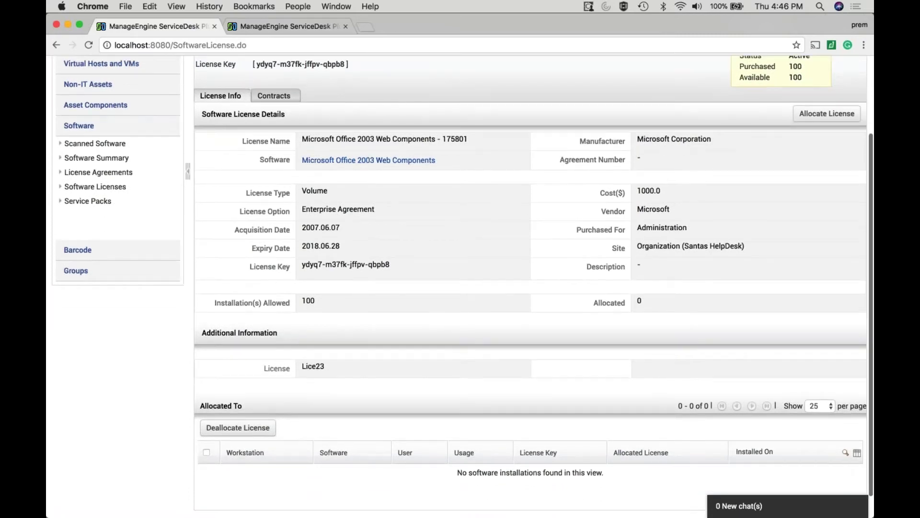
pyautogui.moveTo(641, 246); pyautogui.dragTo(746, 249)
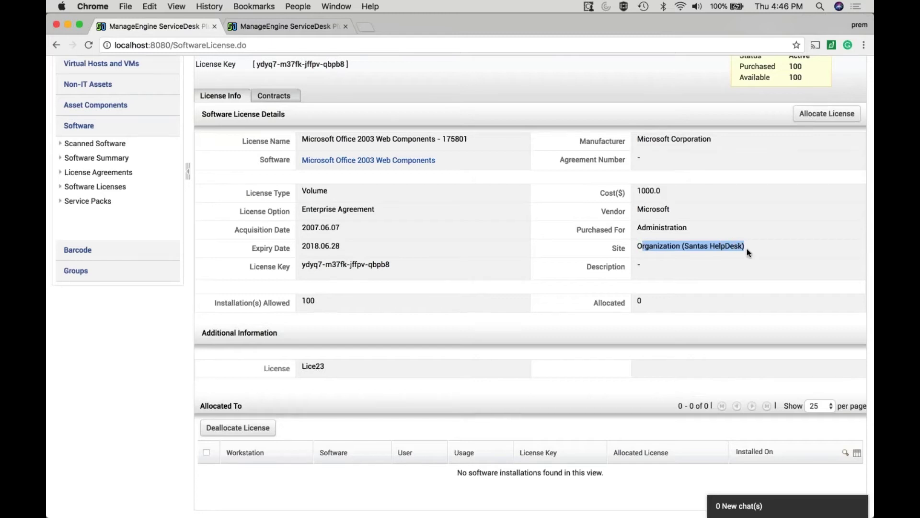
pyautogui.scroll(4, 746, 248)
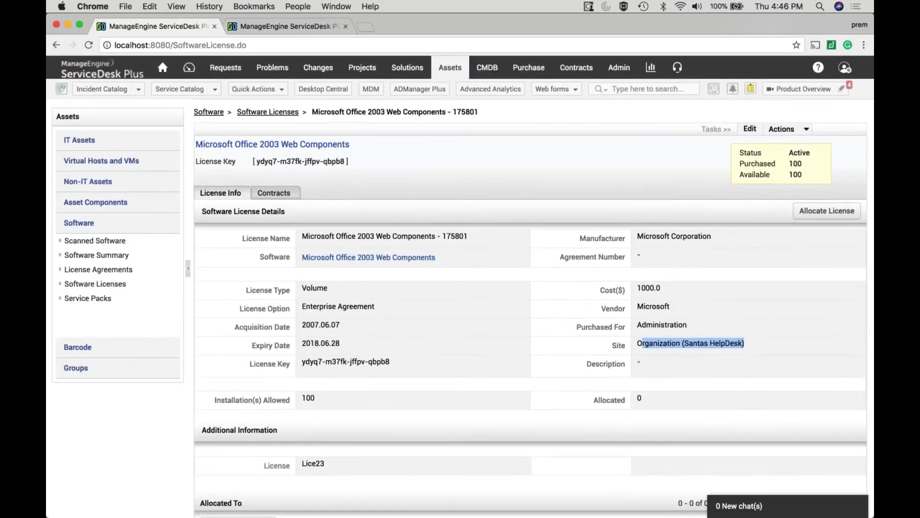
# Search the scanned software list for "office 2003 web" by software name.
pyautogui.click(93, 241)
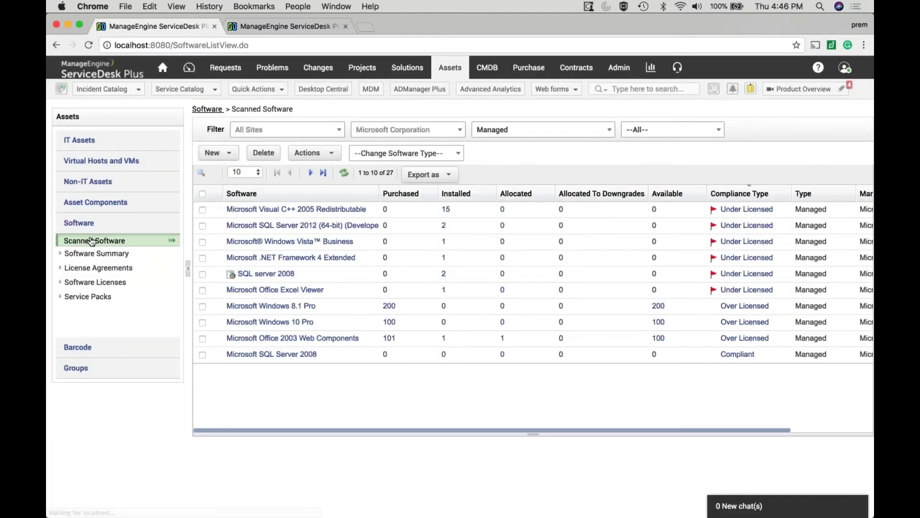
pyautogui.click(201, 173)
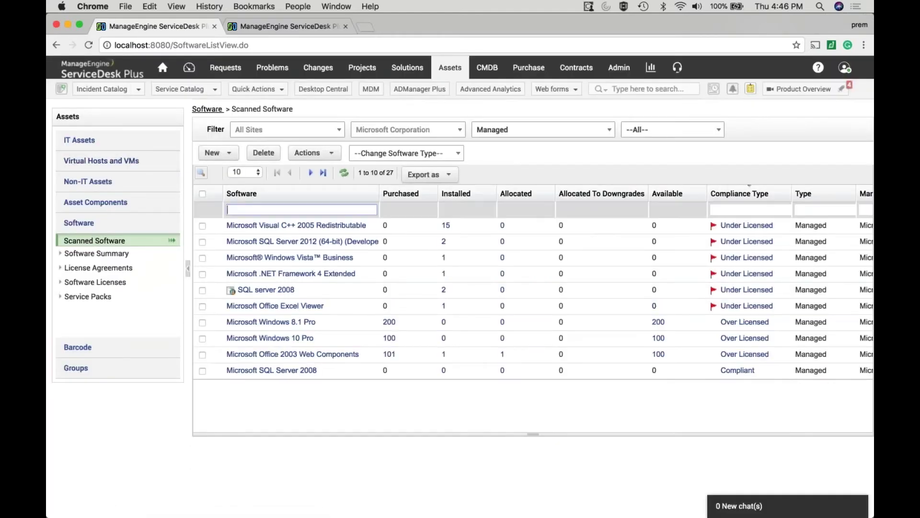
pyautogui.write('of')
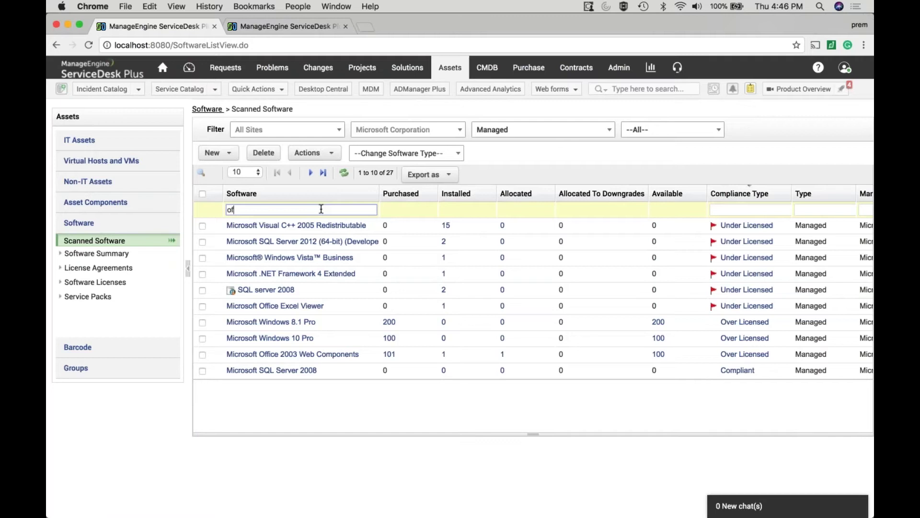
pyautogui.write('fice 2003 web')
pyautogui.press('Return')
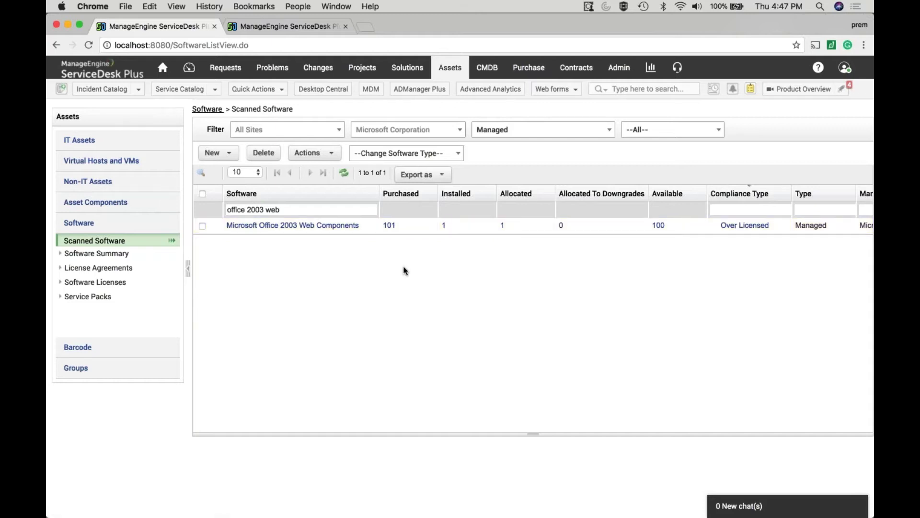
# Open the Microsoft Office 2003 Web Components record and examine its license summary and unlicensed installations.
pyautogui.click(343, 230)
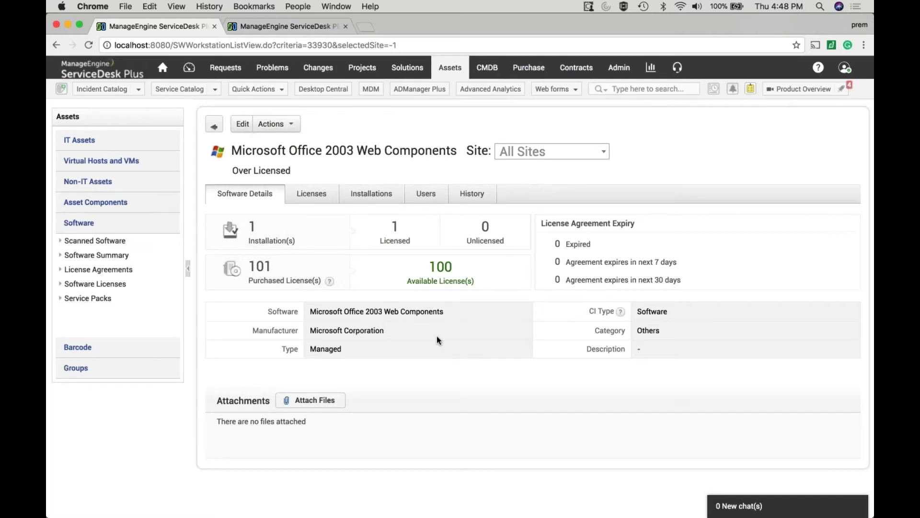
pyautogui.click(371, 200)
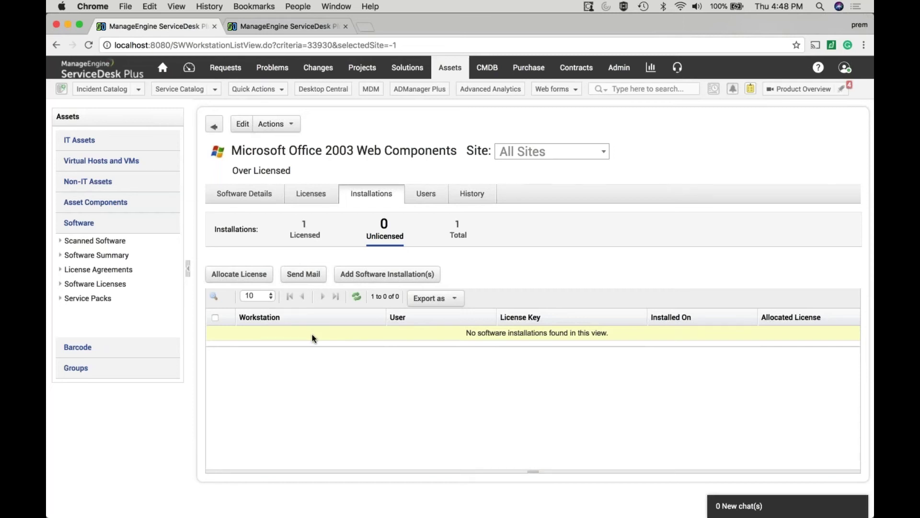
pyautogui.click(281, 123)
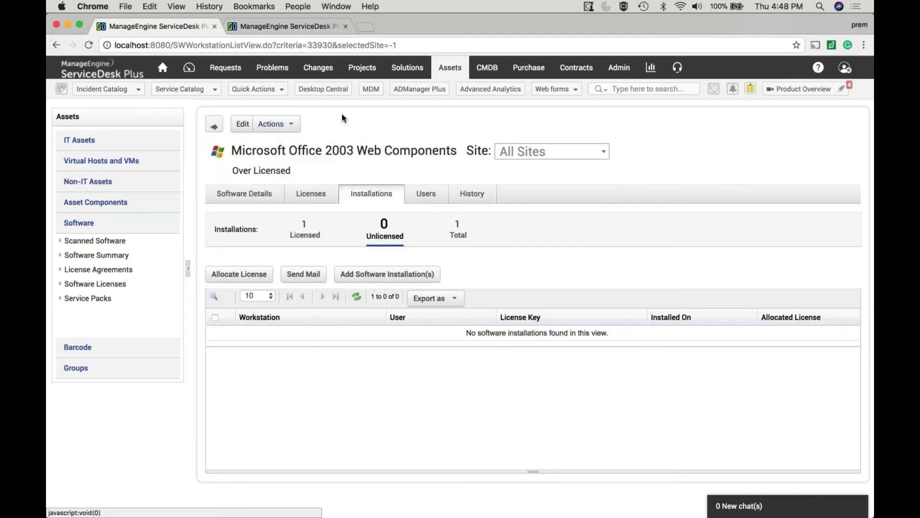
# Return to the scanned software list, search it for "office" by software name, and clear the search.
pyautogui.click(215, 124)
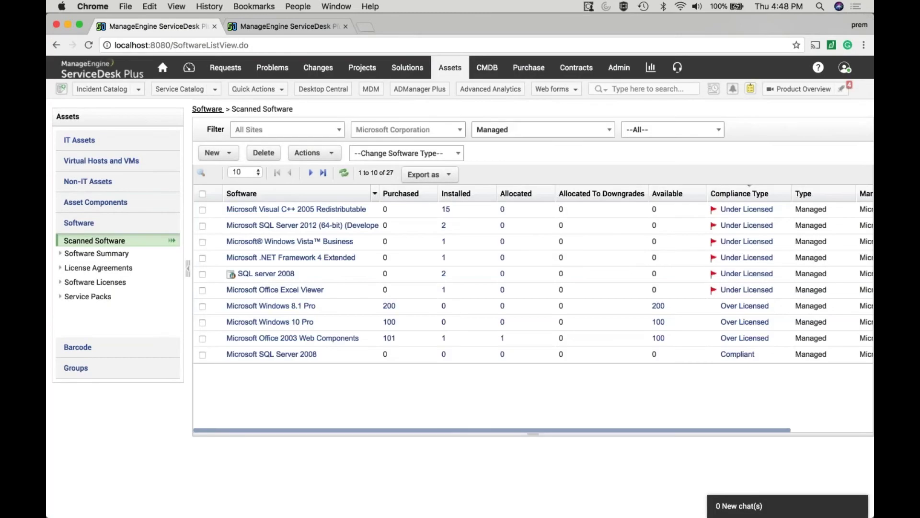
pyautogui.click(201, 173)
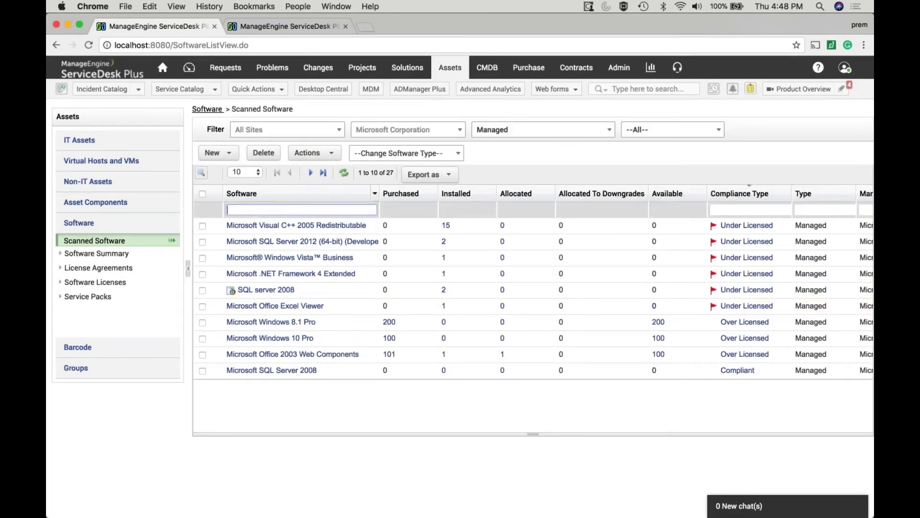
pyautogui.write('office')
pyautogui.press('Return')
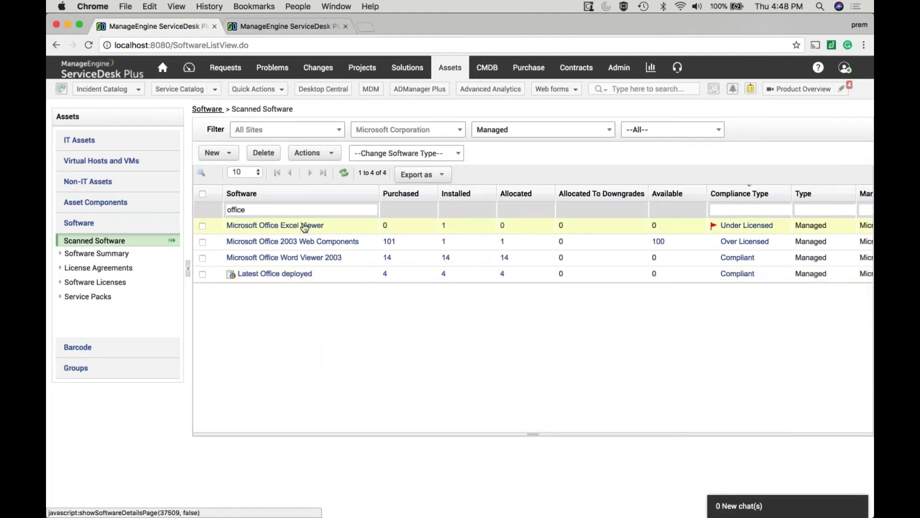
pyautogui.click(240, 210)
pyautogui.doubleClick(236, 209)
pyautogui.press('BackSpace')
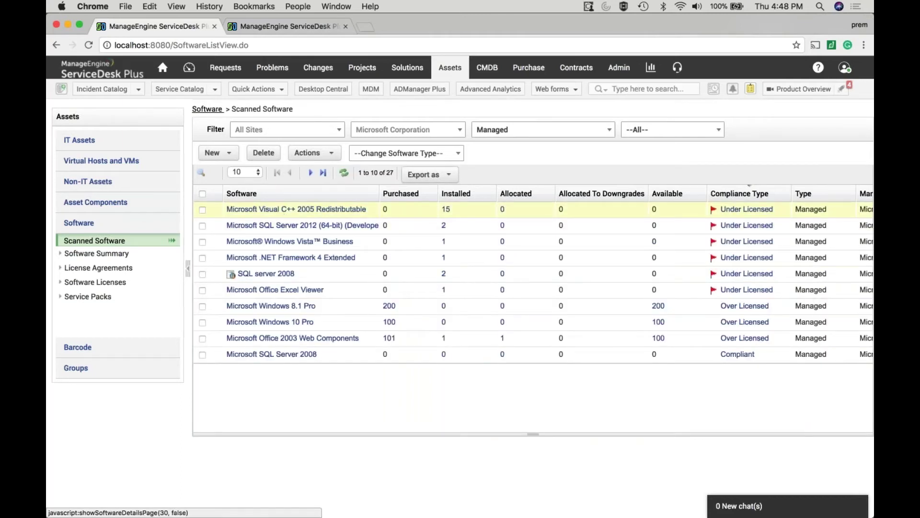
# Start a new standard license from the licenses of Microsoft SQL Server 2012 (64-bit) (Developer Edition).
pyautogui.click(287, 225)
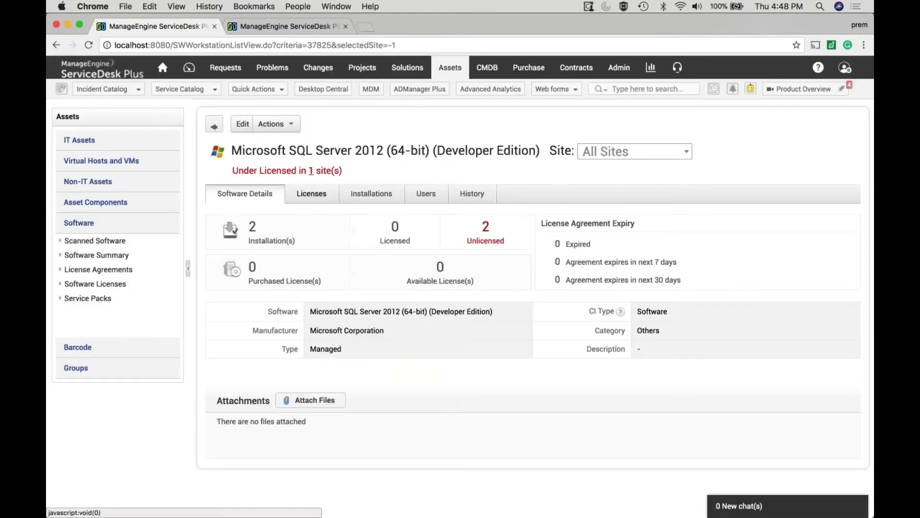
pyautogui.click(311, 193)
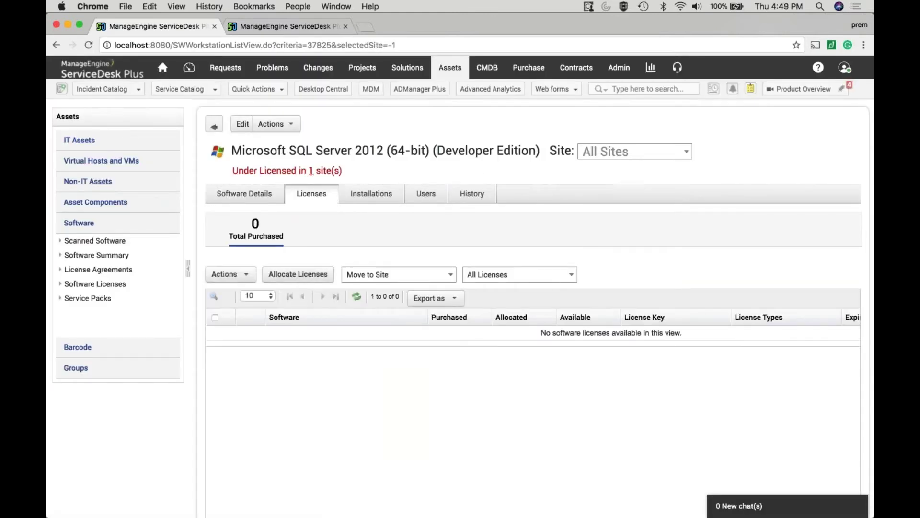
pyautogui.click(225, 273)
pyautogui.moveTo(244, 297)
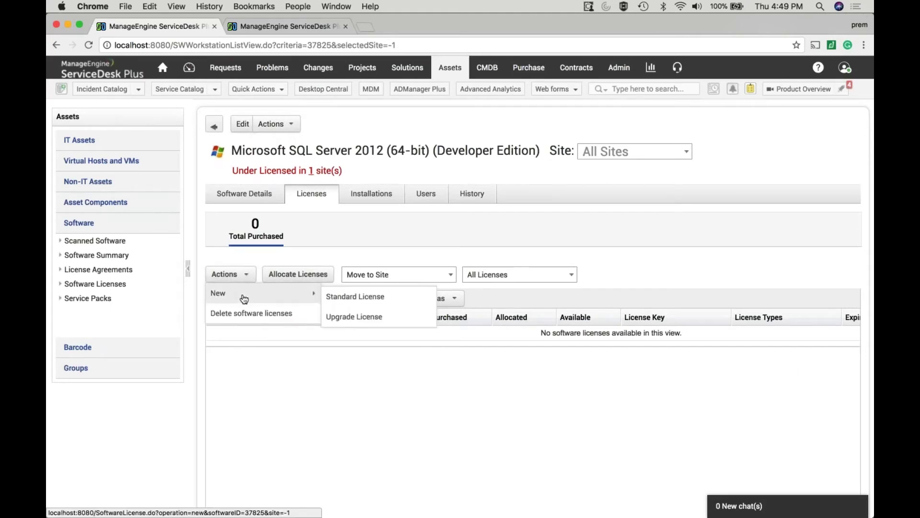
pyautogui.click(357, 303)
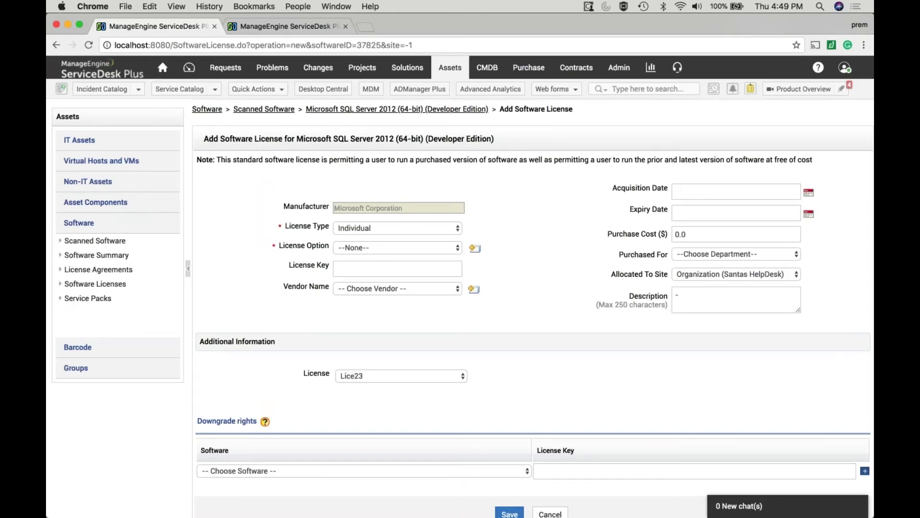
# Set the license option to Full Packaged Product (FPP) and enter a unique license key.
pyautogui.click(367, 248)
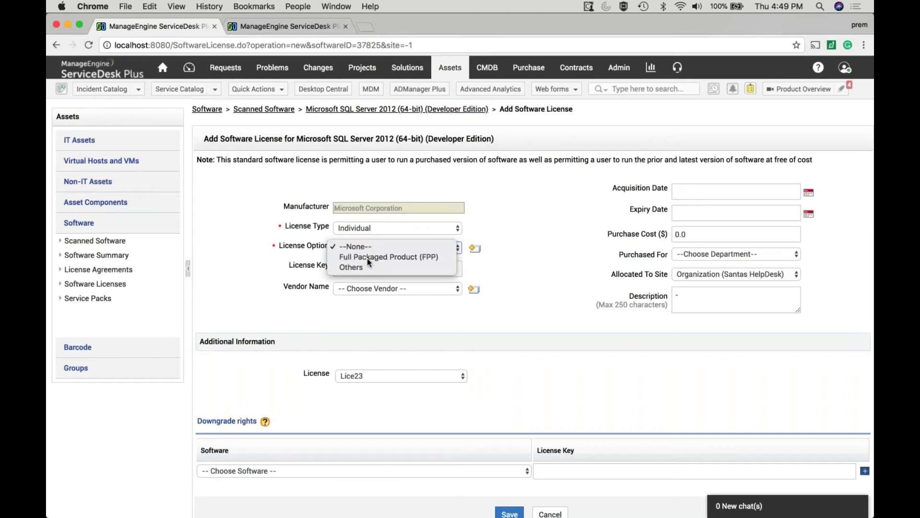
pyautogui.click(367, 258)
pyautogui.click(363, 269)
pyautogui.press('Down')
pyautogui.press('Return')
pyautogui.press('BackSpace')
pyautogui.write('2')
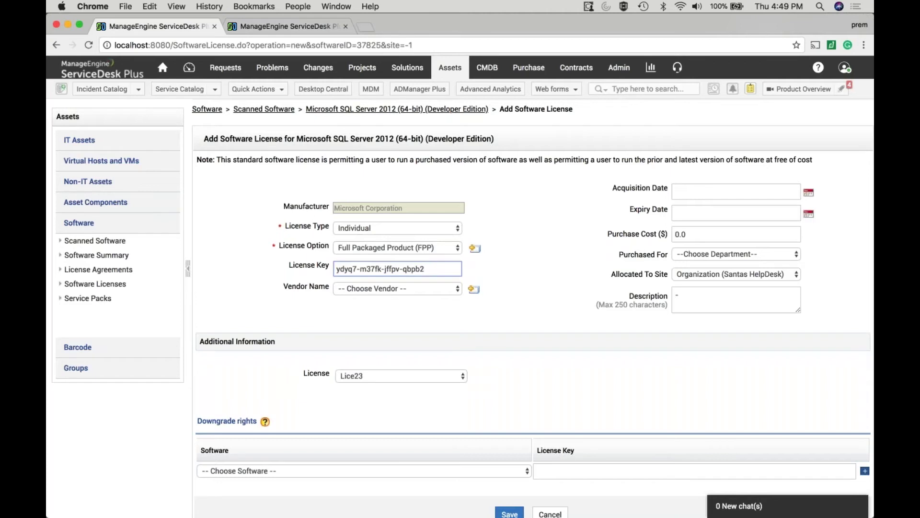
# Choose Microsoft as the vendor and save the SQL Server 2012 license.
pyautogui.click(415, 289)
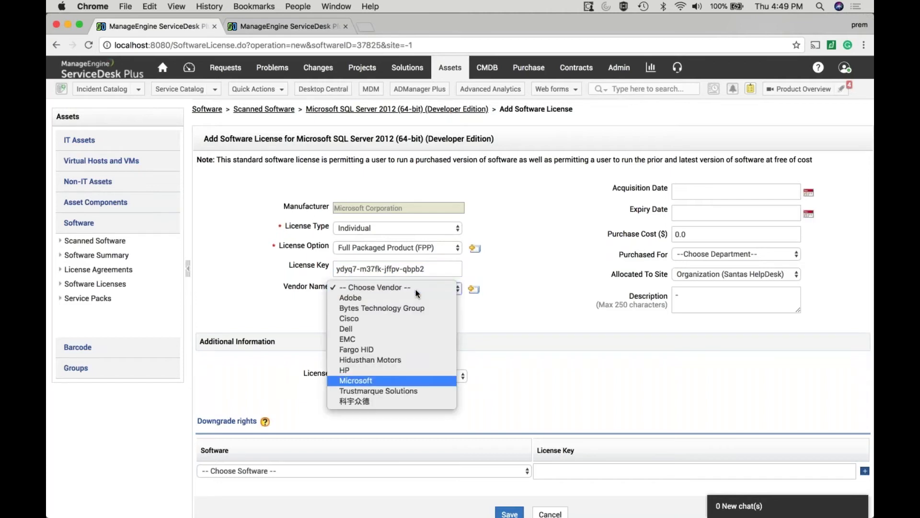
pyautogui.click(371, 380)
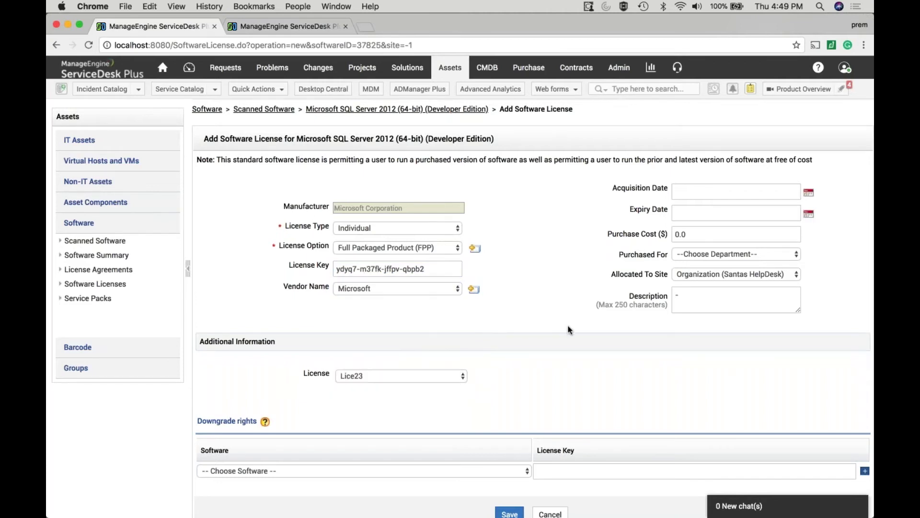
pyautogui.scroll(-2, 579, 367)
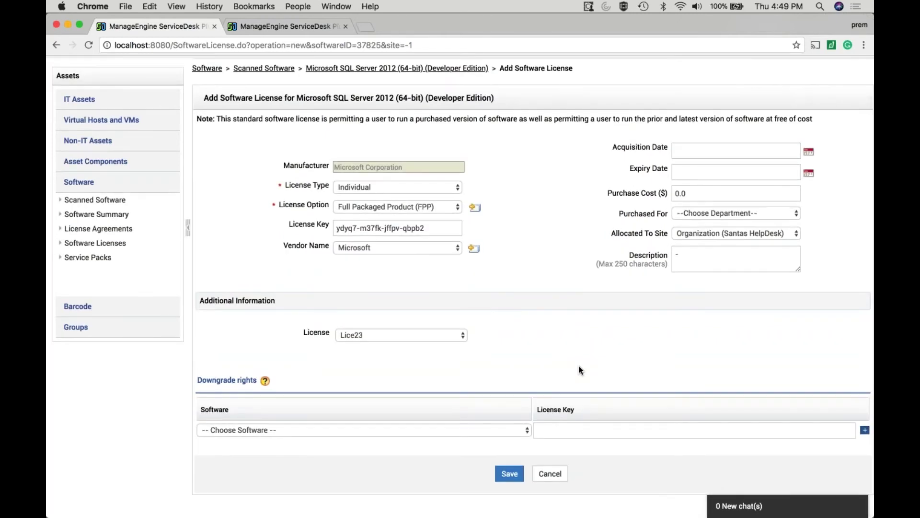
pyautogui.click(508, 473)
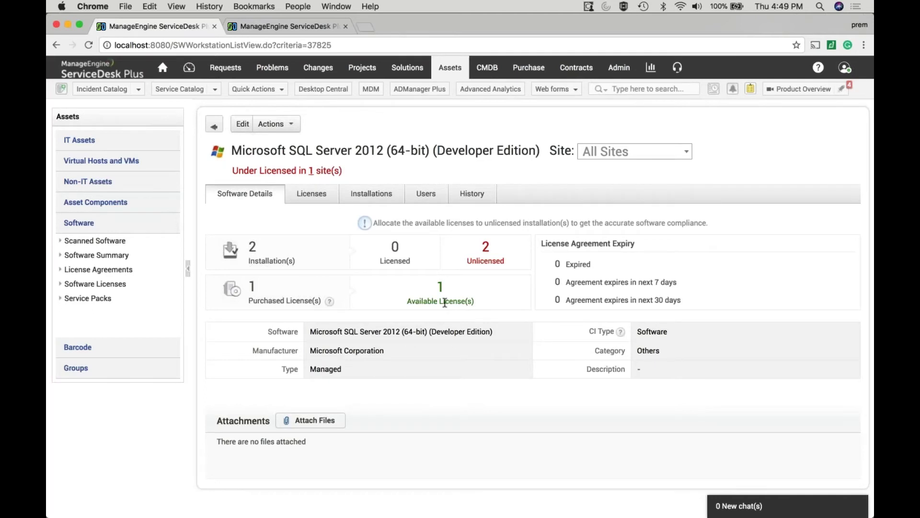
# Allocate the available SQL Server 2012 license to the unlicensed workstation sdp-w7-64-6.servicedesk.com and close the license selection.
pyautogui.click(372, 194)
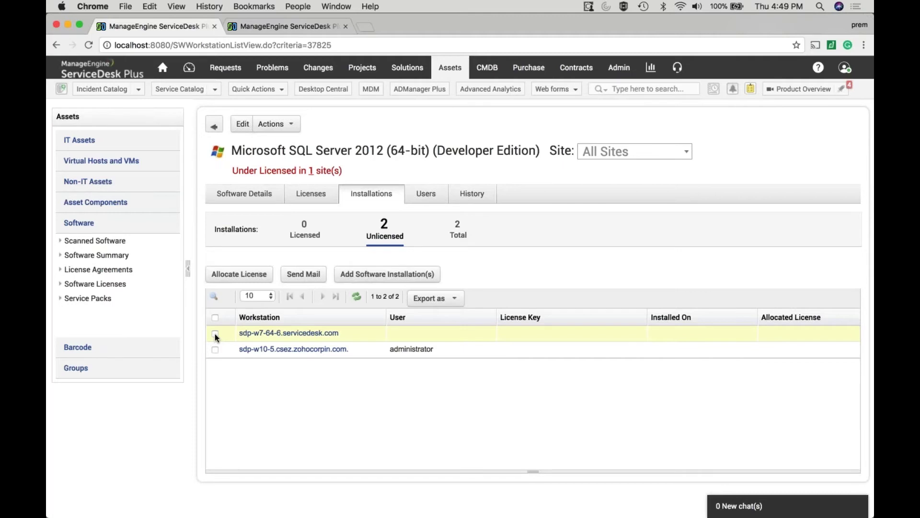
pyautogui.click(241, 279)
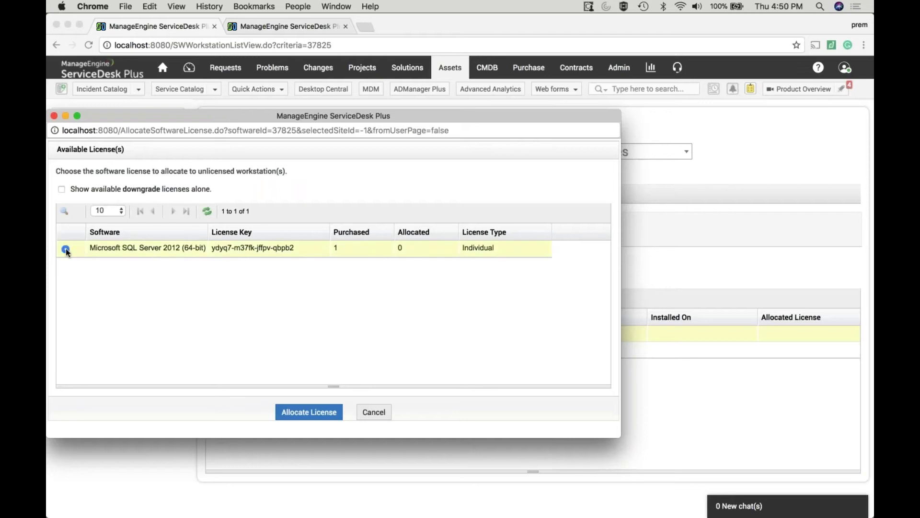
pyautogui.click(309, 411)
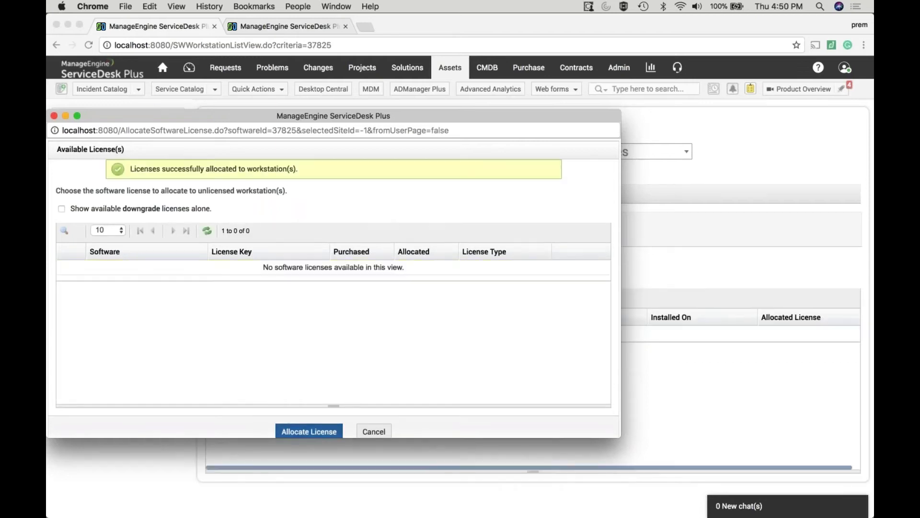
pyautogui.click(366, 433)
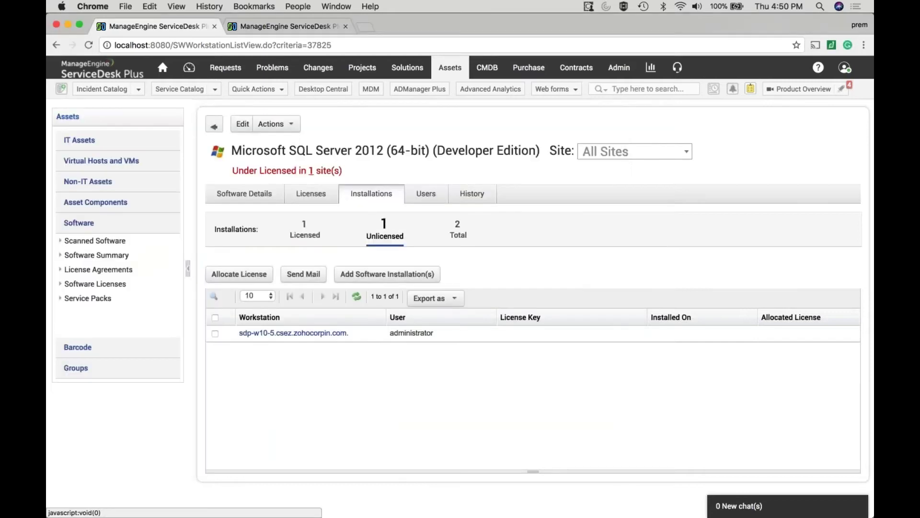
# Check the software details of SQL Server 2012 and examine the compliance chart in the software summary.
pyautogui.click(245, 194)
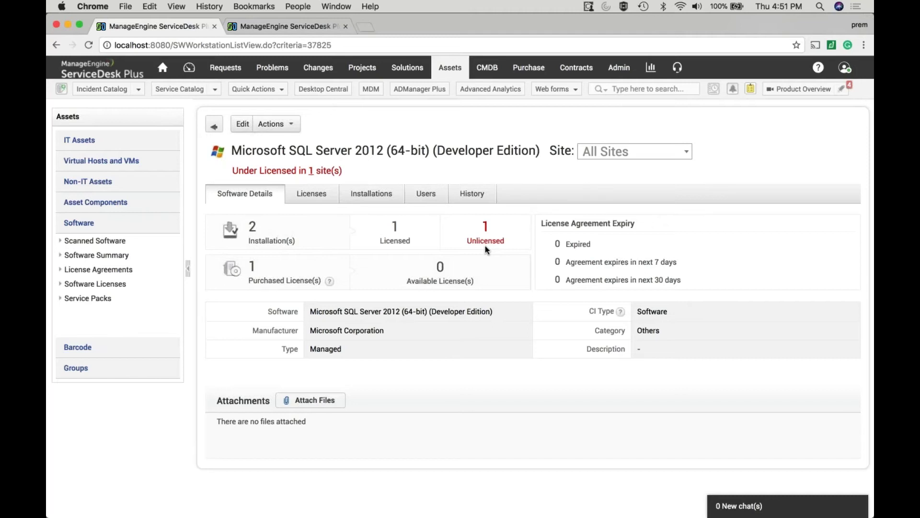
pyautogui.click(108, 256)
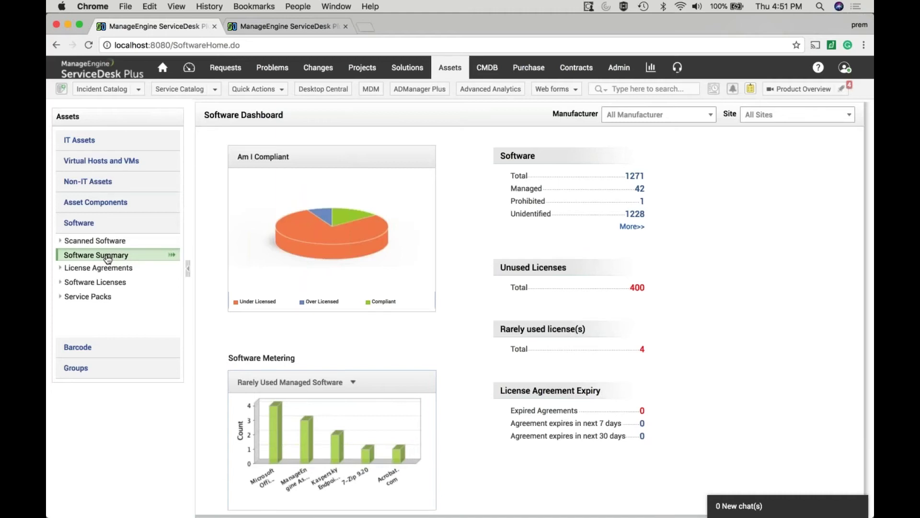
pyautogui.hscroll(1, 487, 254)
pyautogui.hscroll(-1, 487, 254)
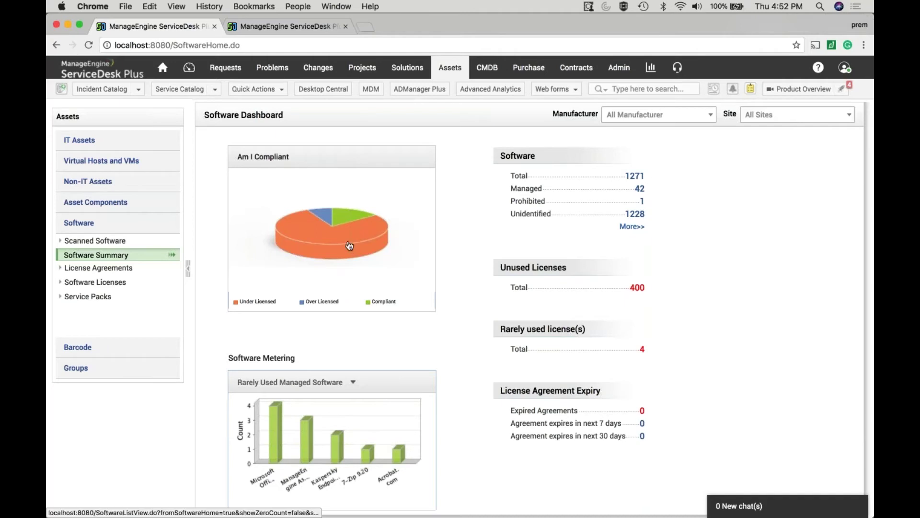
pyautogui.moveTo(349, 246)
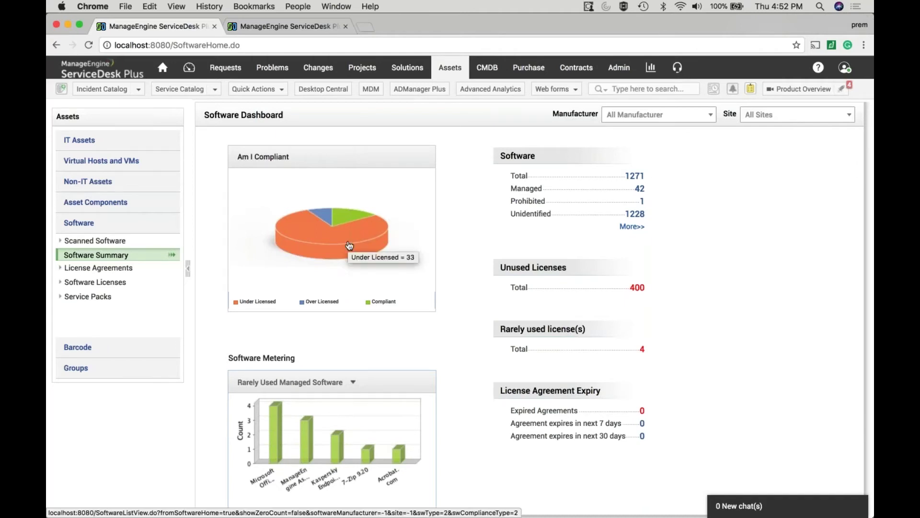
pyautogui.moveTo(326, 222)
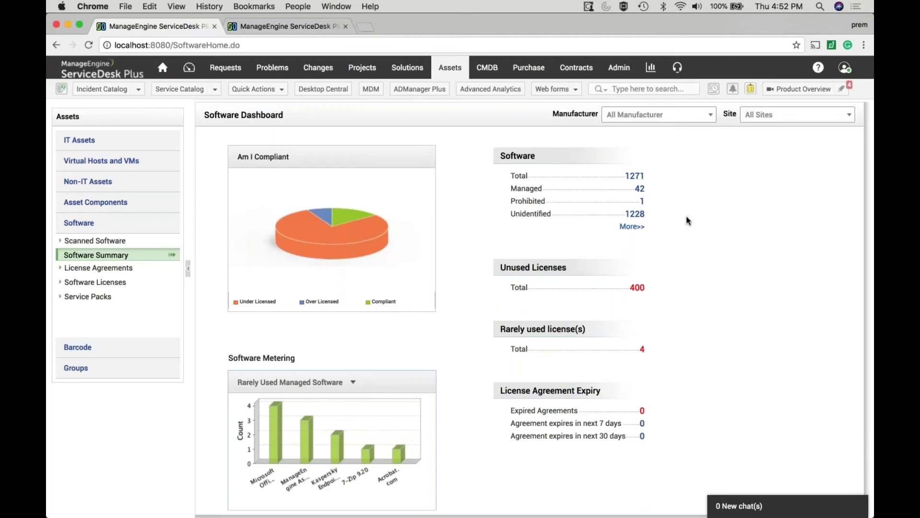
# Filter the software dashboard by manufacturer Microsoft Corporation and list its under-licensed software.
pyautogui.click(673, 117)
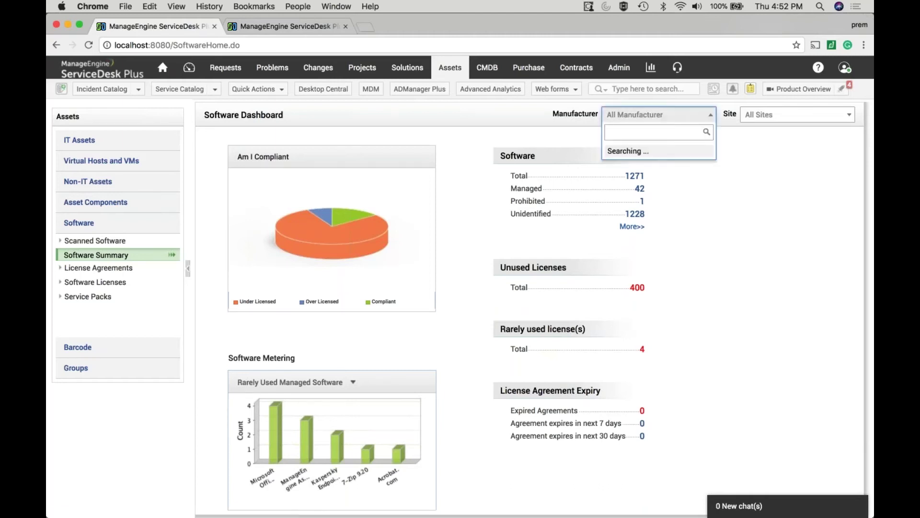
pyautogui.write('mi')
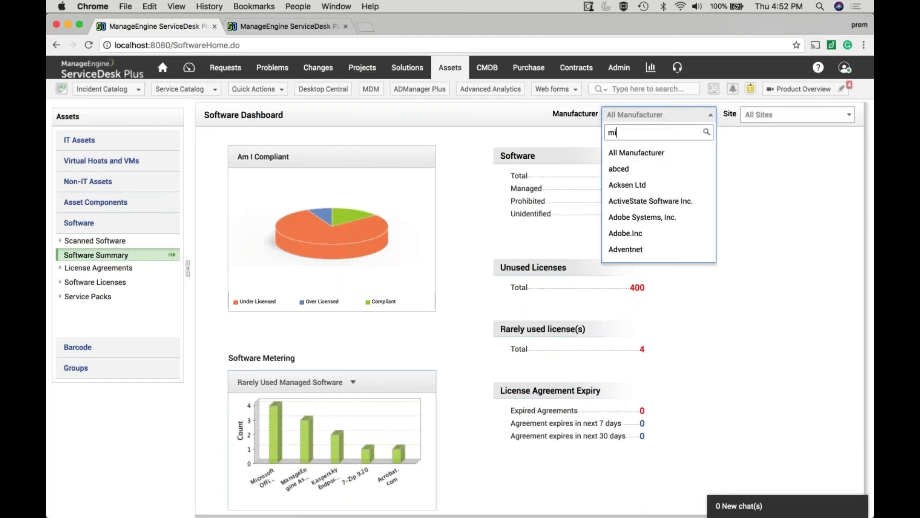
pyautogui.write('cr')
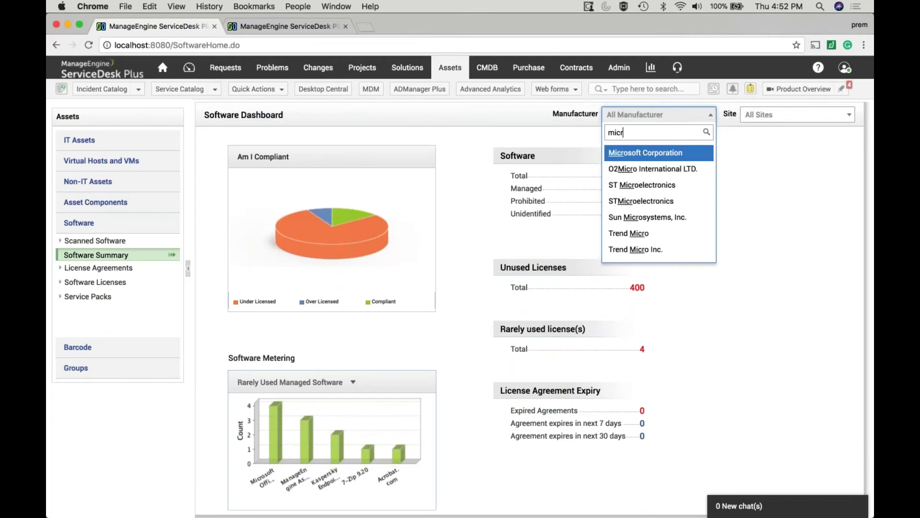
pyautogui.press('Return')
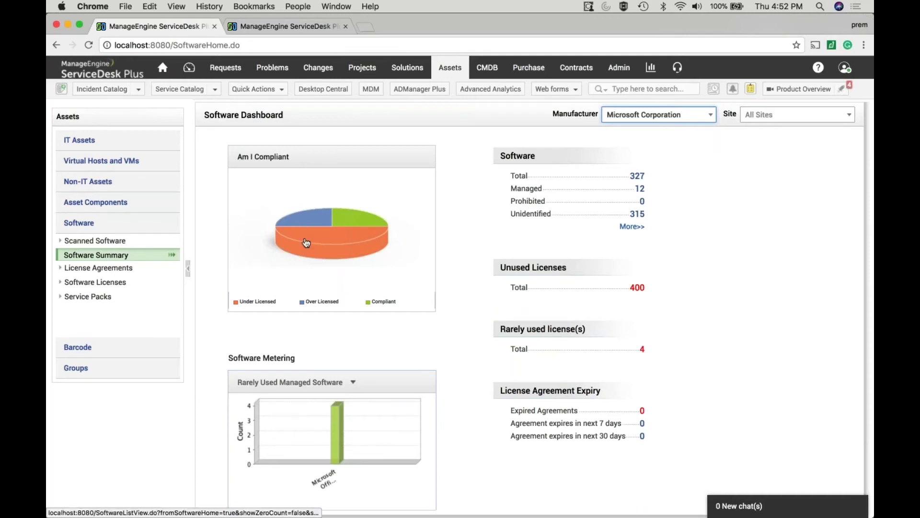
pyautogui.moveTo(311, 242)
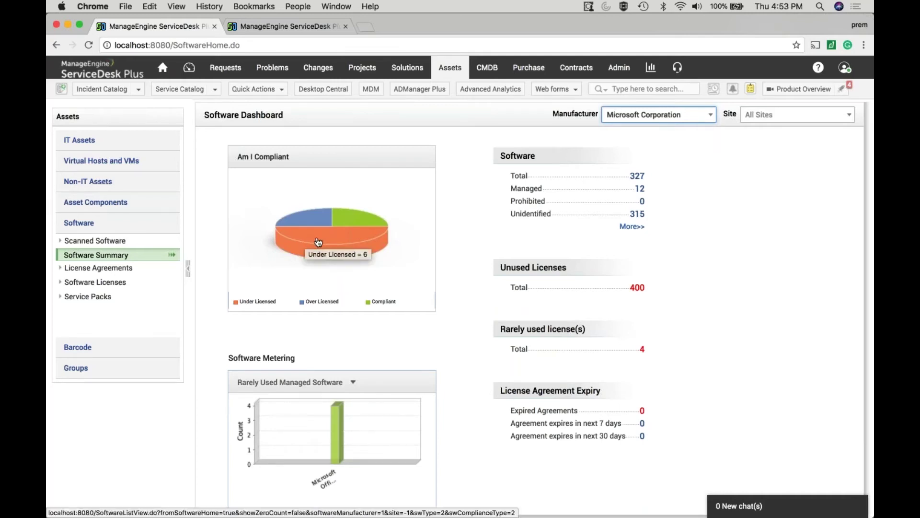
pyautogui.click(339, 241)
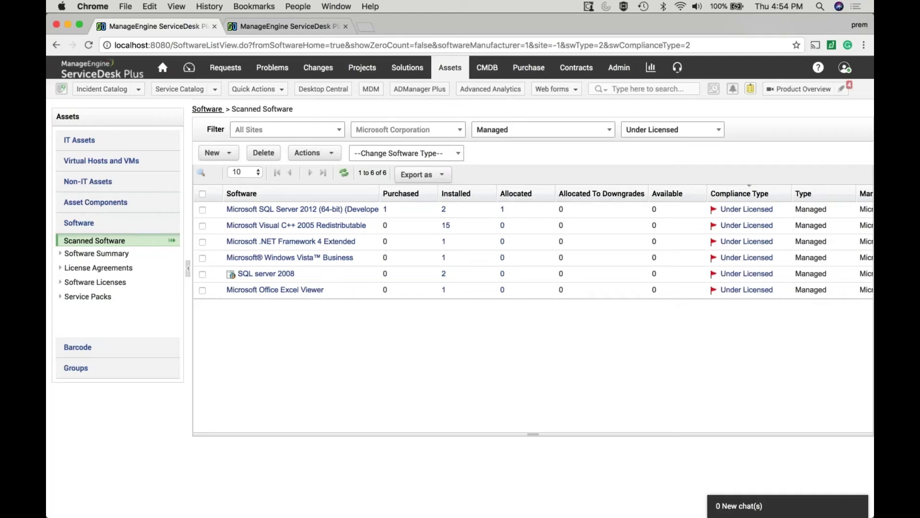
# Open Microsoft SQL Server 2012 (64-bit) (Developer Edition) and compare its licensed and unlicensed installations.
pyautogui.click(327, 211)
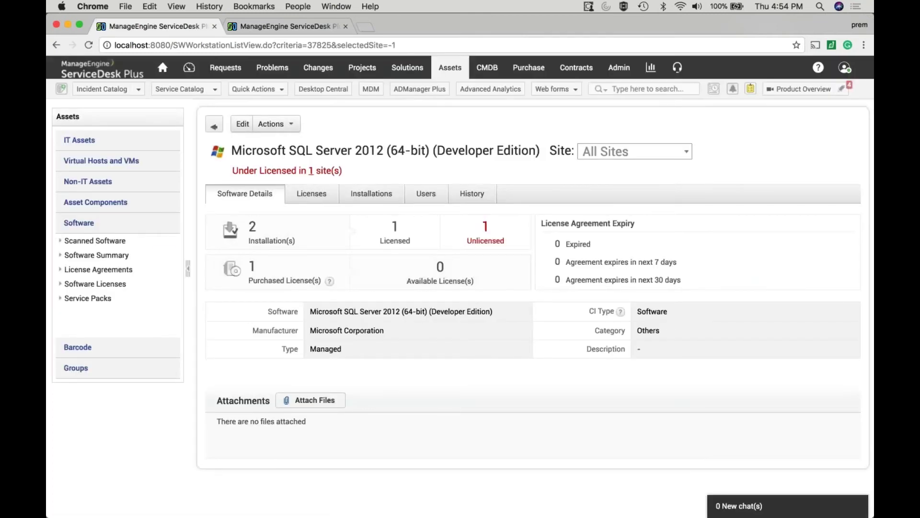
pyautogui.click(373, 200)
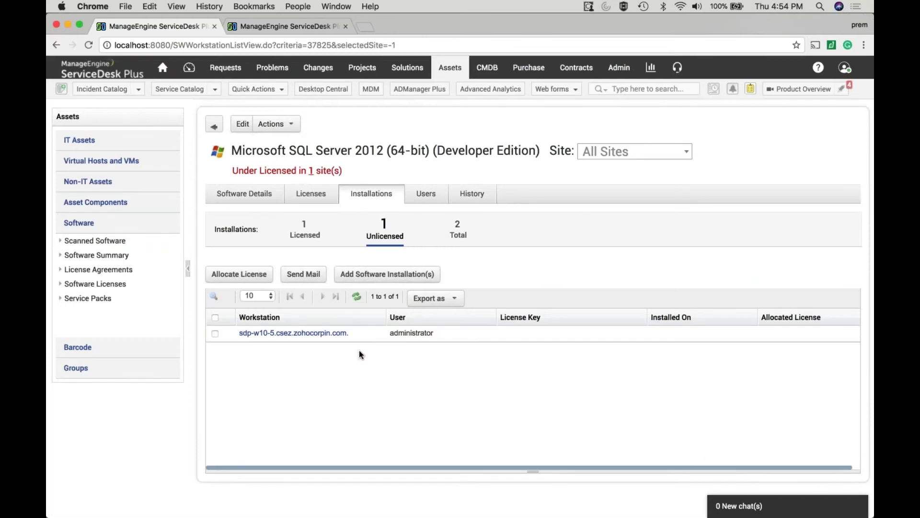
pyautogui.click(309, 238)
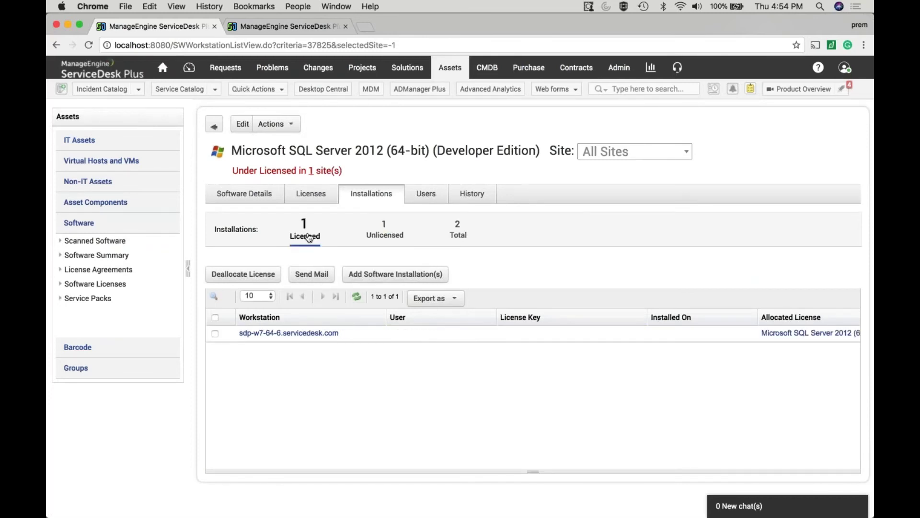
pyautogui.click(377, 243)
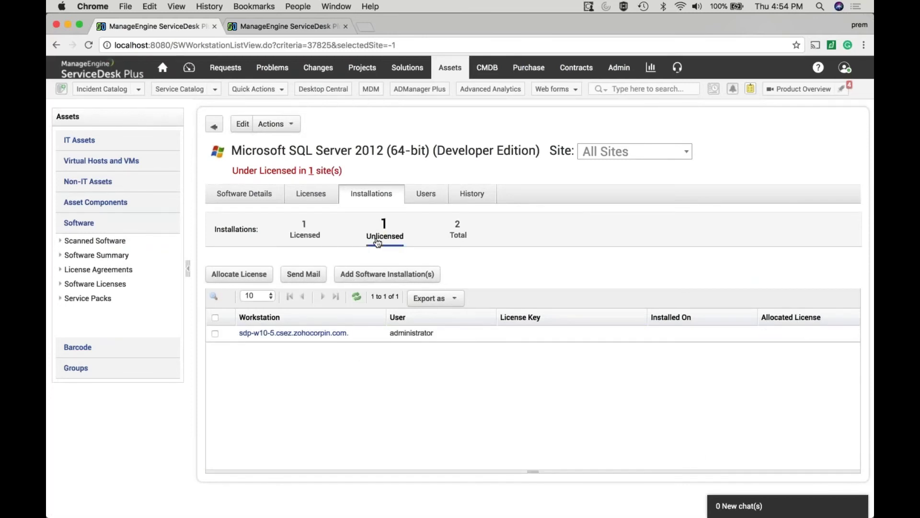
# Deallocate the SQL Server 2012 license from workstation sdp-w7-64-6.servicedesk.com and view the software's purchased licenses.
pyautogui.click(314, 235)
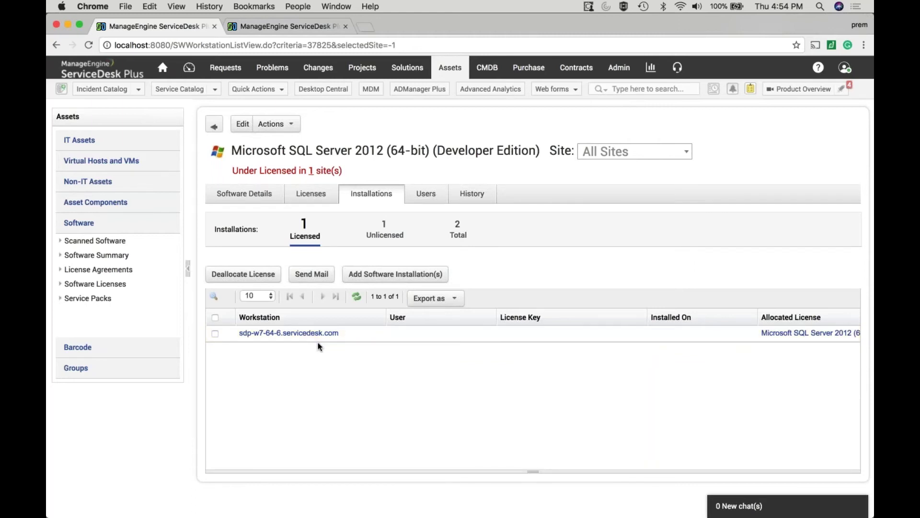
pyautogui.click(215, 333)
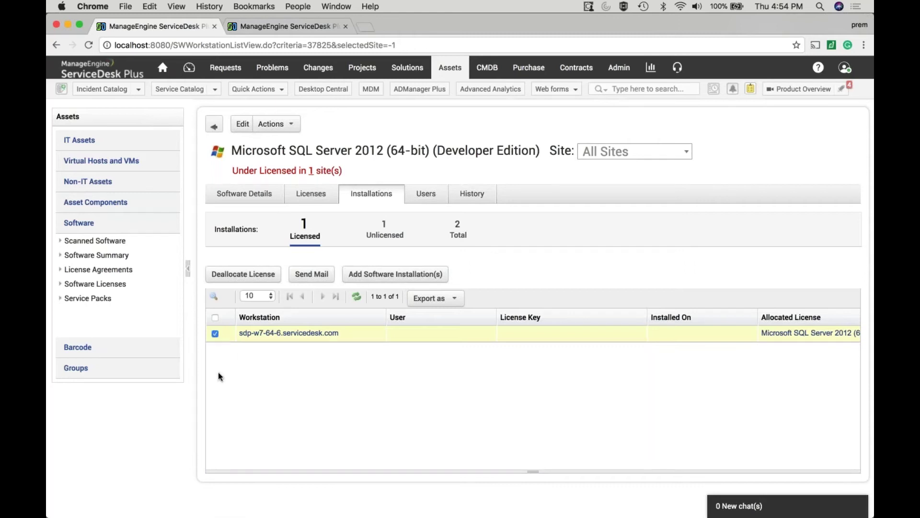
pyautogui.click(259, 277)
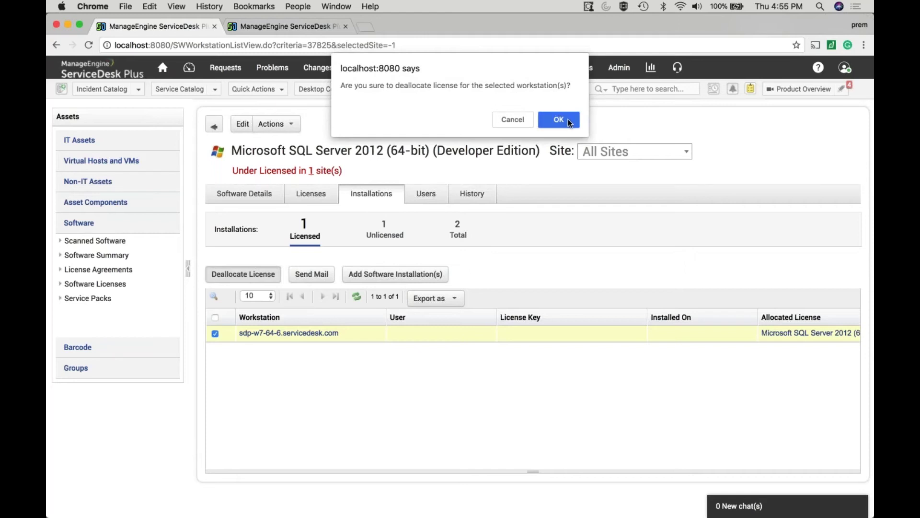
pyautogui.click(568, 119)
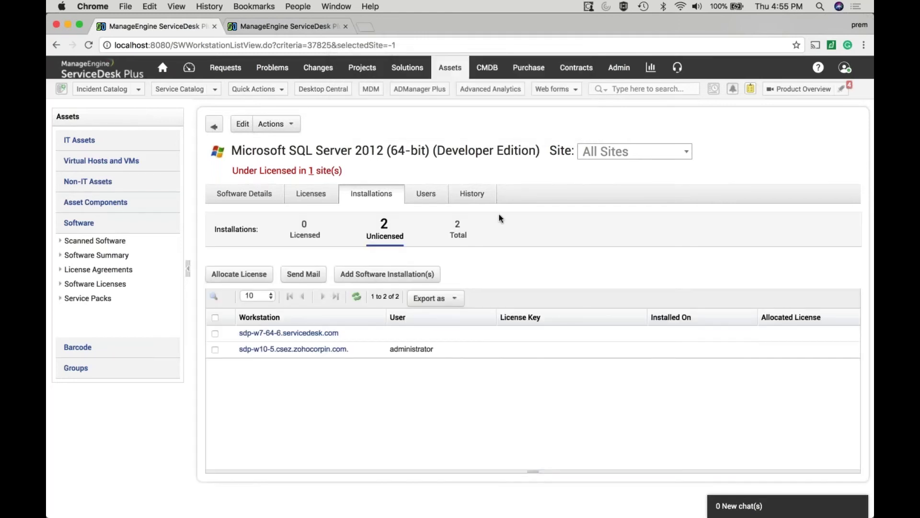
pyautogui.click(325, 201)
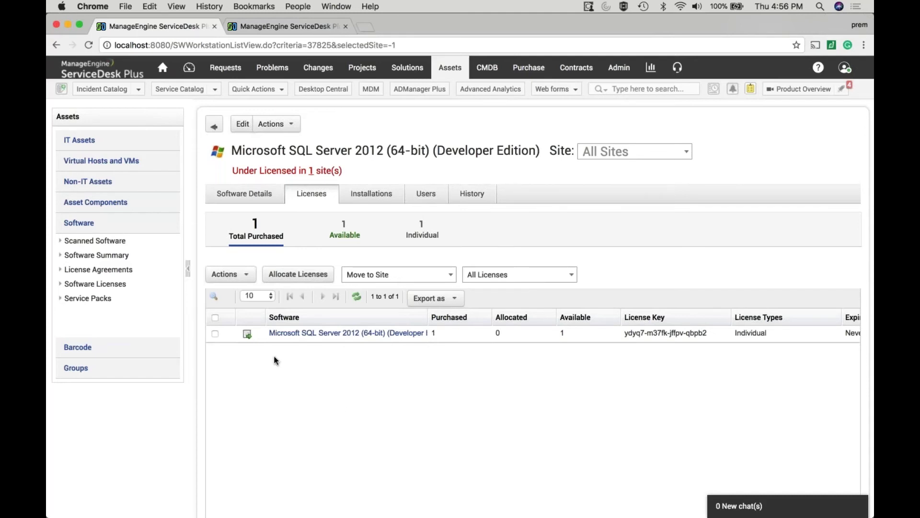
# Return to the software summary and filter it by manufacturer Microsoft Corporation and site Australia.
pyautogui.click(122, 257)
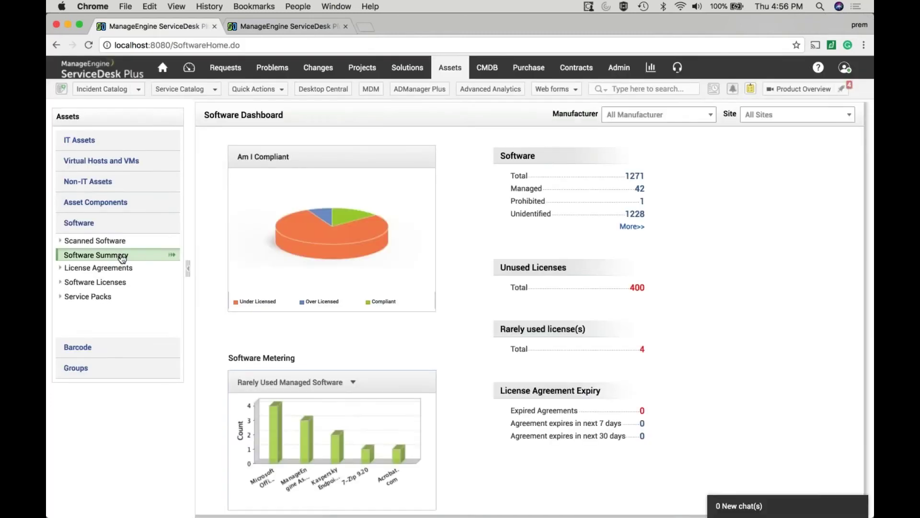
pyautogui.click(666, 115)
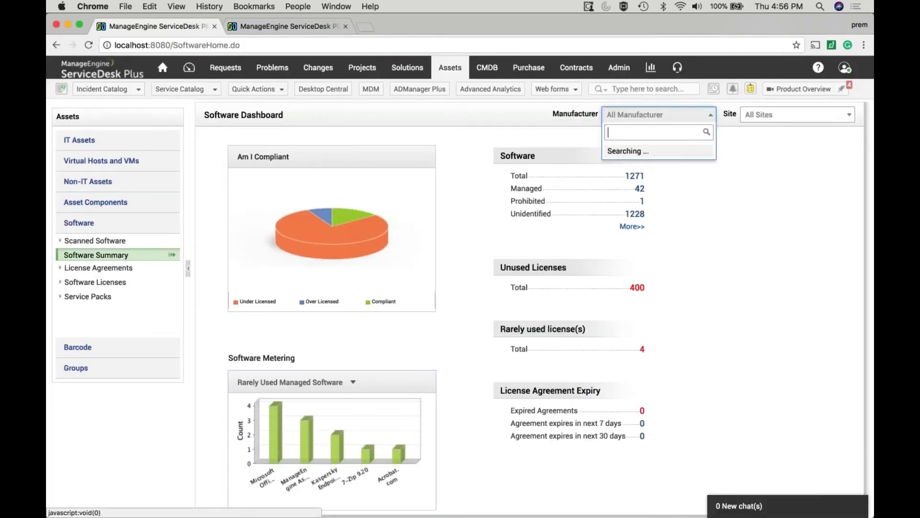
pyautogui.write('micr')
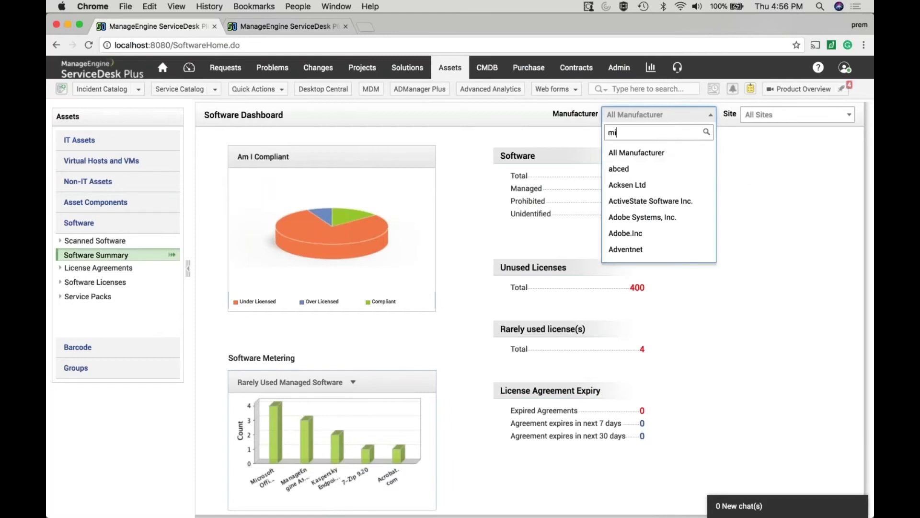
pyautogui.press('Return')
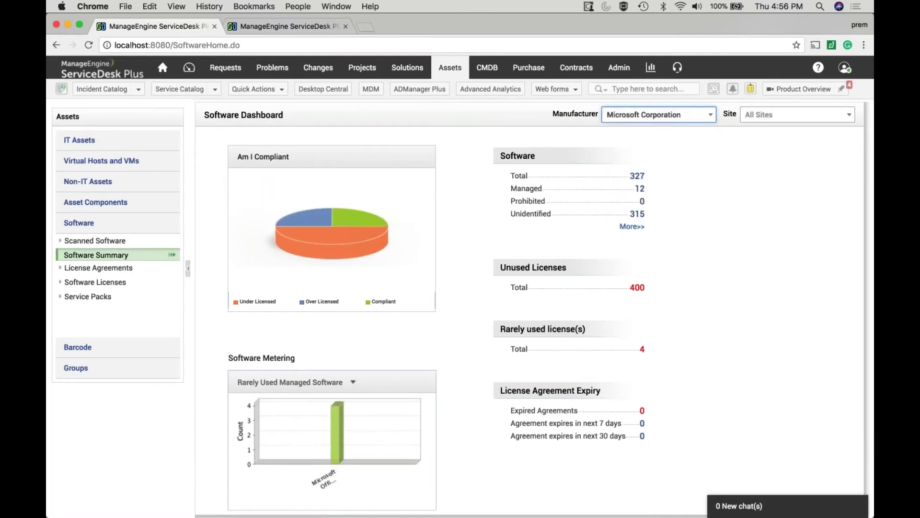
pyautogui.click(769, 119)
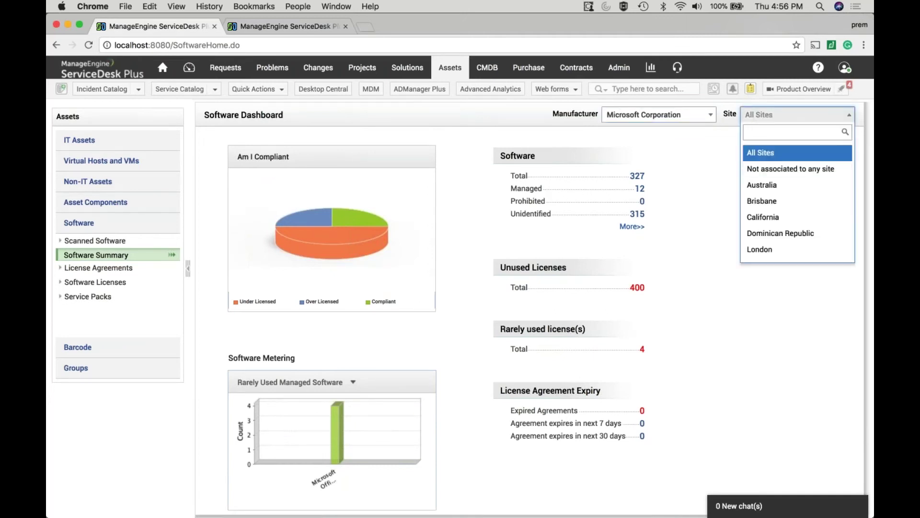
pyautogui.click(763, 186)
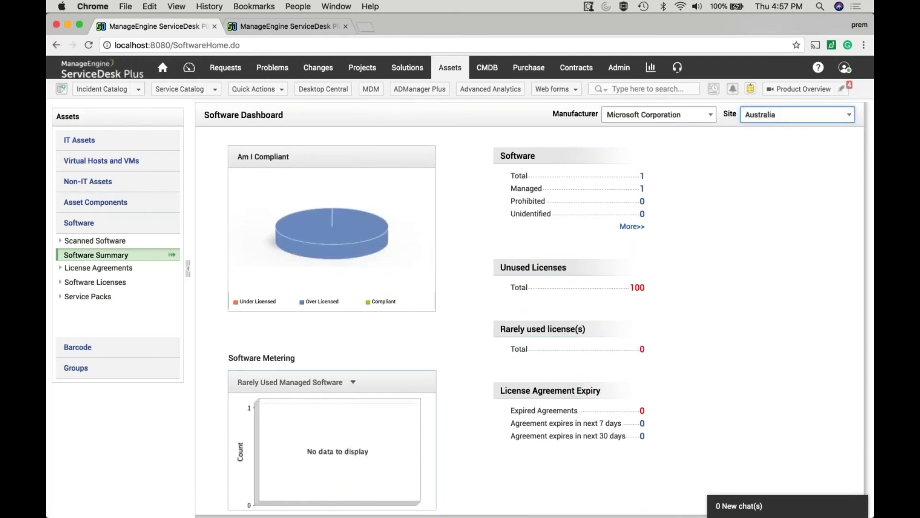
# Switch the software dashboard's site filter to London.
pyautogui.press('Down')
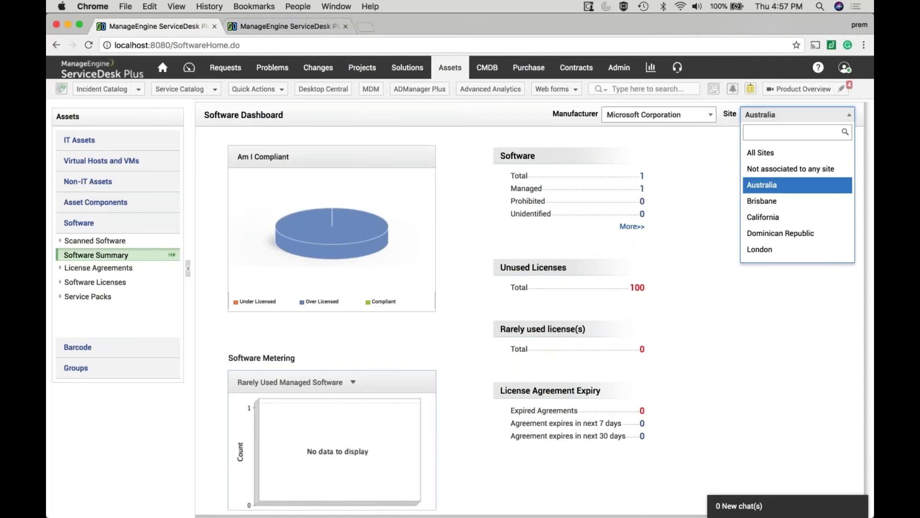
pyautogui.press('Down')
pyautogui.press('Down')
pyautogui.press('Down')
pyautogui.press('Down')
pyautogui.press('Down')
pyautogui.press('Up')
pyautogui.press('Return')
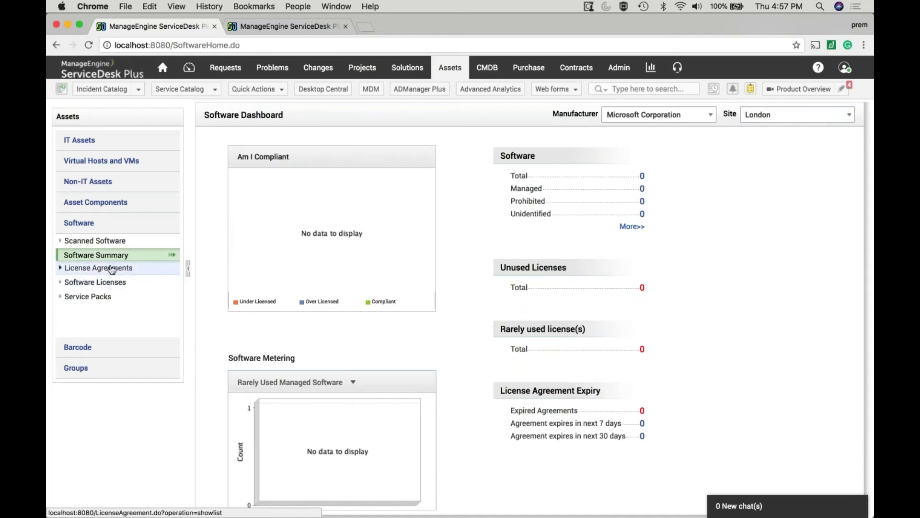
# Start a new license agreement for Microsoft Corporation and enter its agreement number.
pyautogui.click(127, 273)
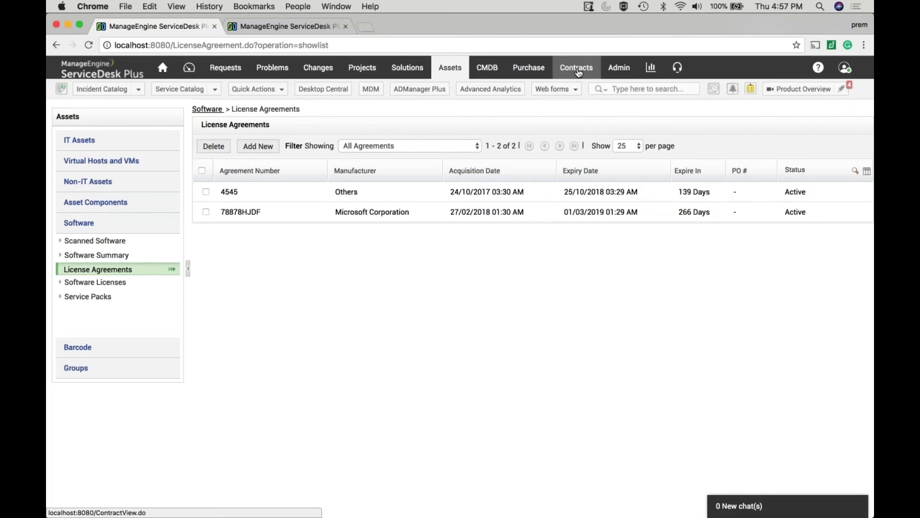
pyautogui.click(258, 147)
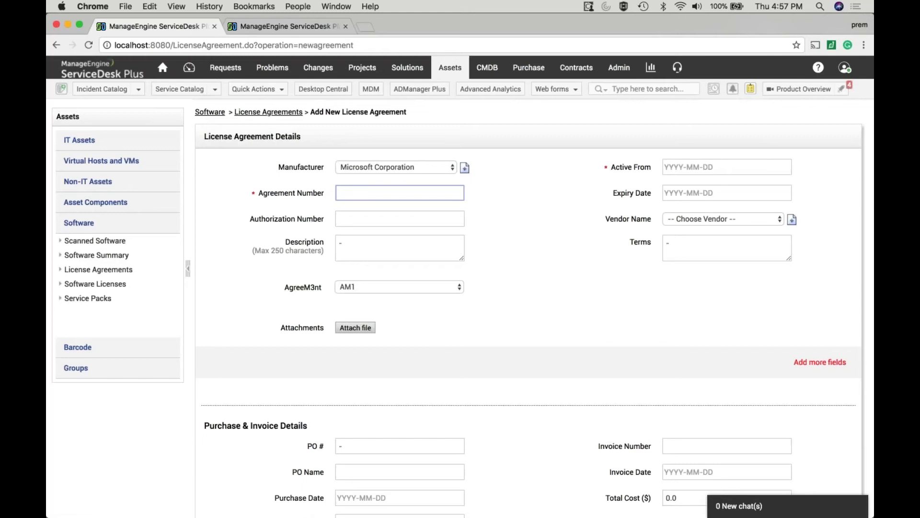
pyautogui.write('23765')
pyautogui.press('Tab')
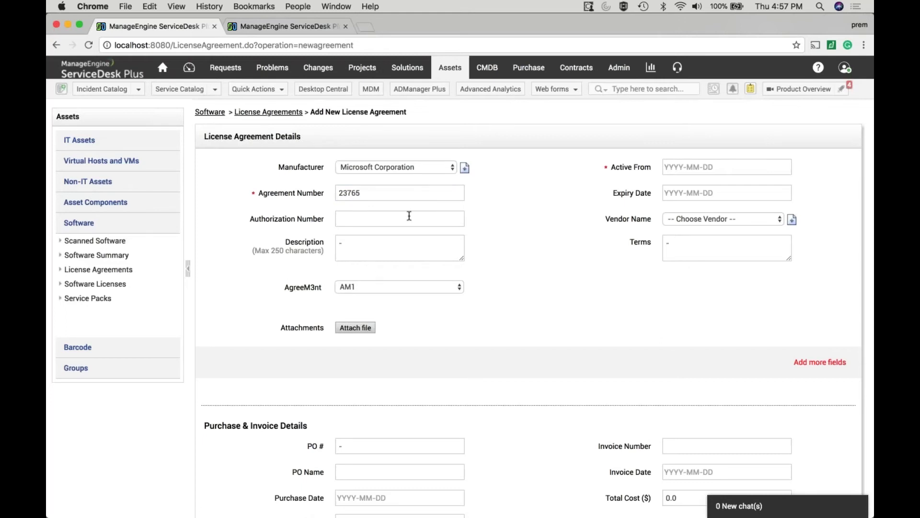
# Set the agreement's active date to 2017-06-07, its expiry date to 2018-06-07 and its vendor to Microsoft.
pyautogui.scroll(-1, 410, 216)
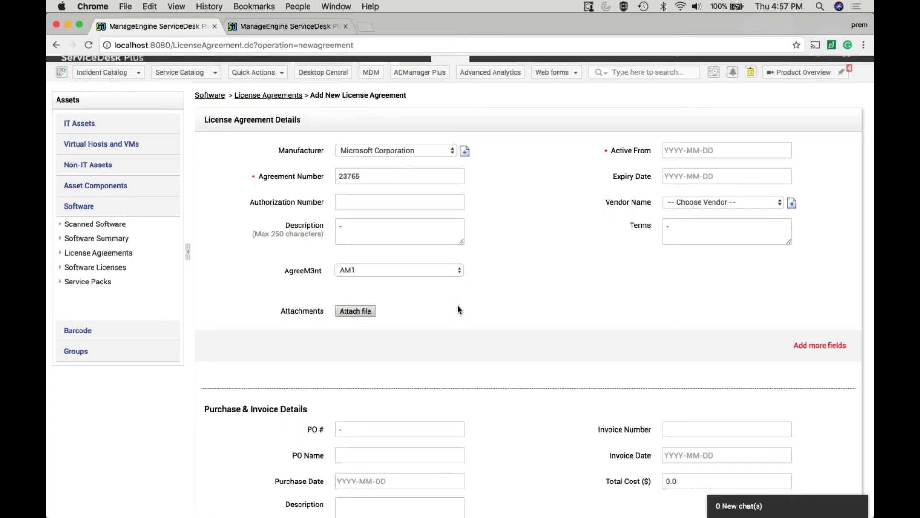
pyautogui.click(719, 150)
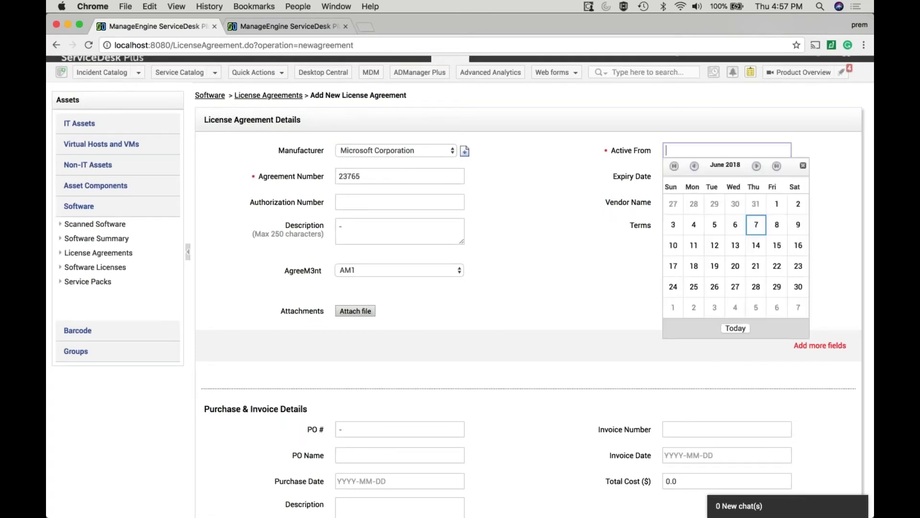
pyautogui.click(673, 166)
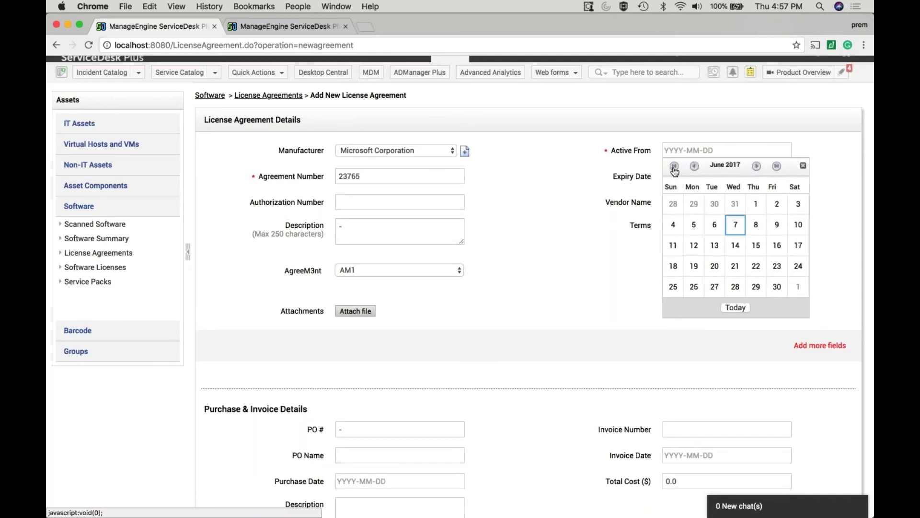
pyautogui.click(736, 224)
pyautogui.click(719, 175)
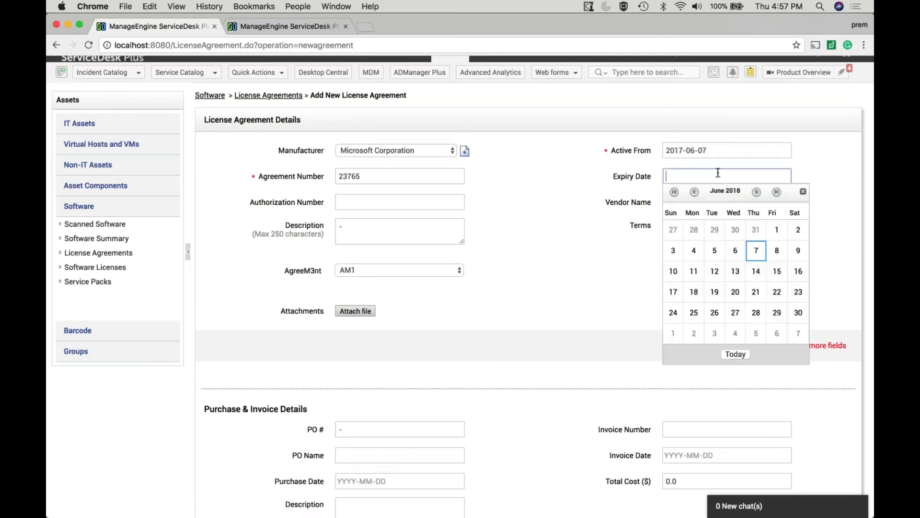
pyautogui.click(756, 250)
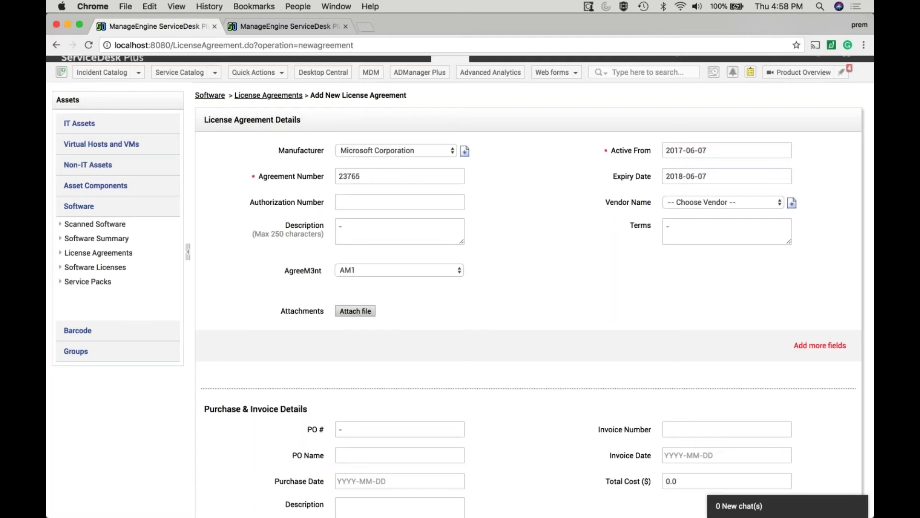
pyautogui.click(729, 201)
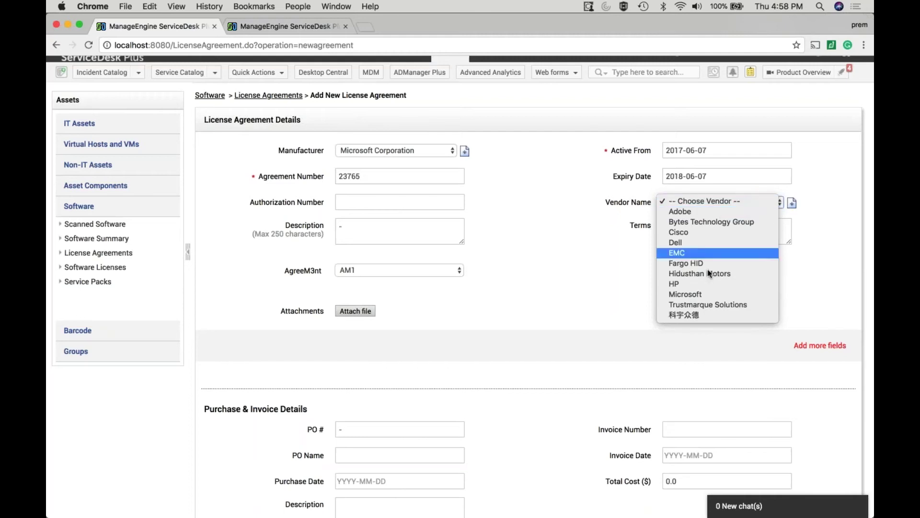
pyautogui.click(701, 294)
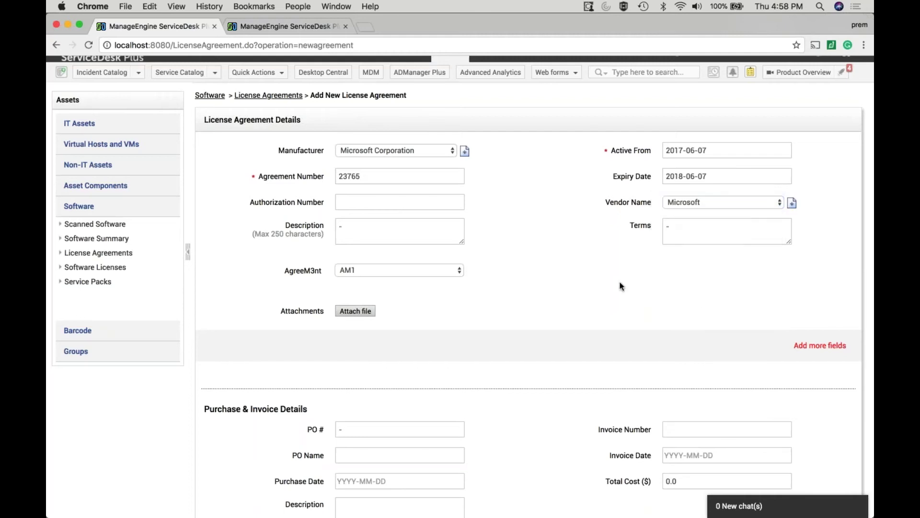
# Start adding a new license to associate with the agreement, choosing Microsoft SQL Server 2012 (64-bit) (Developer Edition) as the software.
pyautogui.scroll(-3, 620, 286)
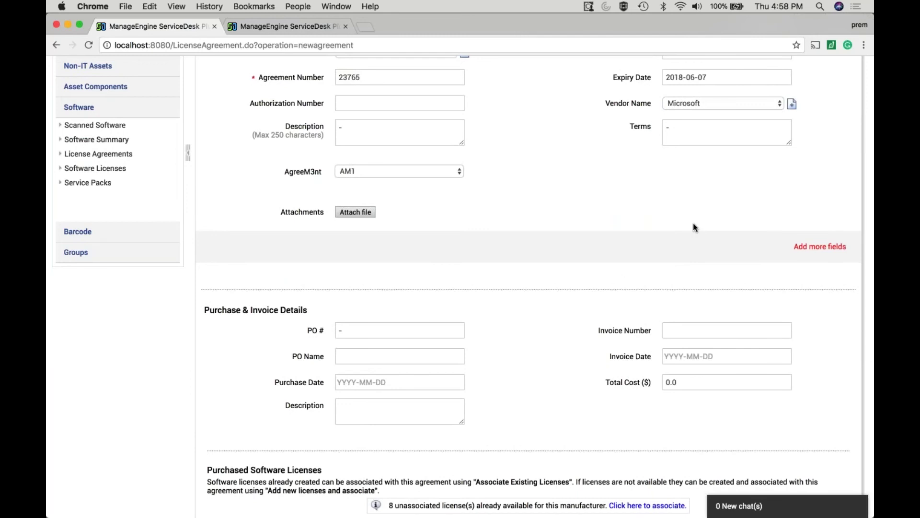
pyautogui.scroll(-1, 644, 240)
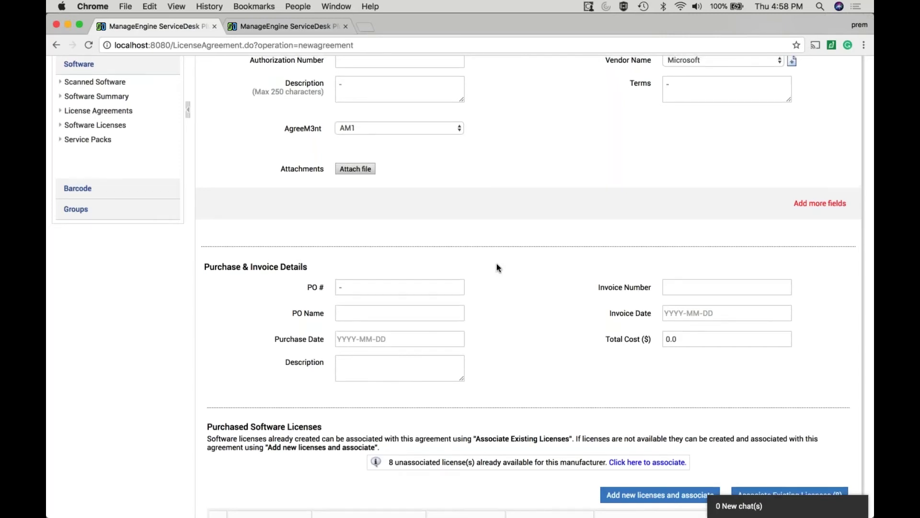
pyautogui.scroll(5, 497, 267)
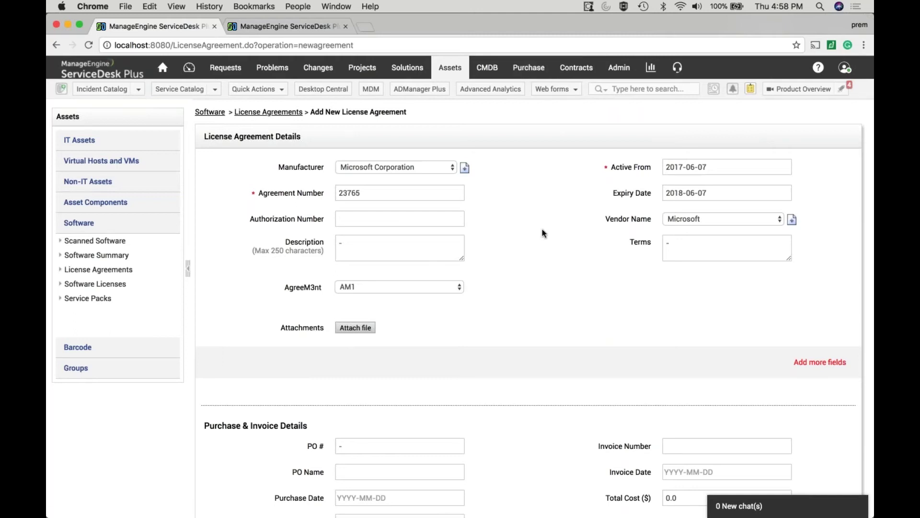
pyautogui.scroll(-5, 543, 234)
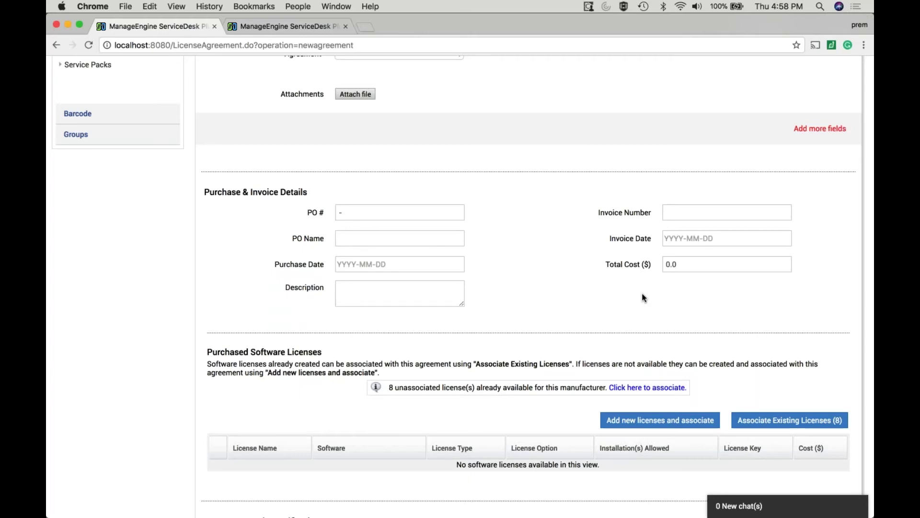
pyautogui.scroll(-5, 643, 298)
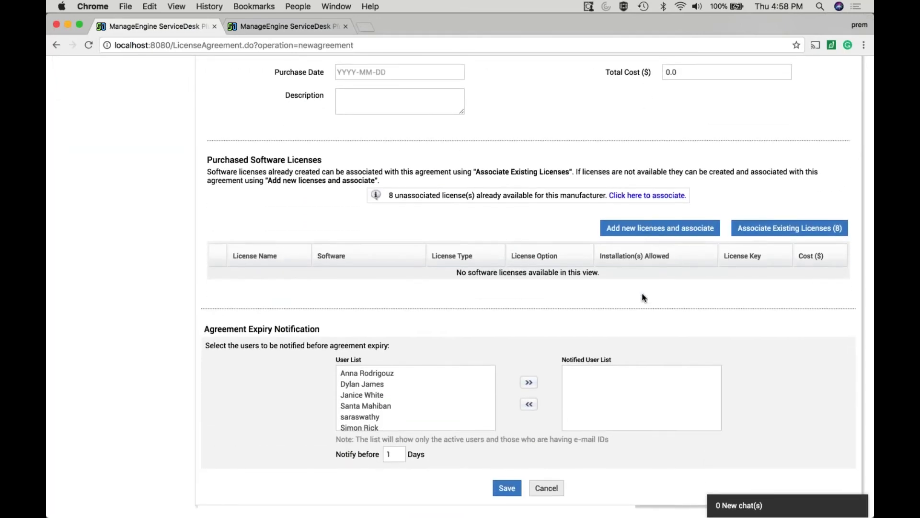
pyautogui.click(676, 231)
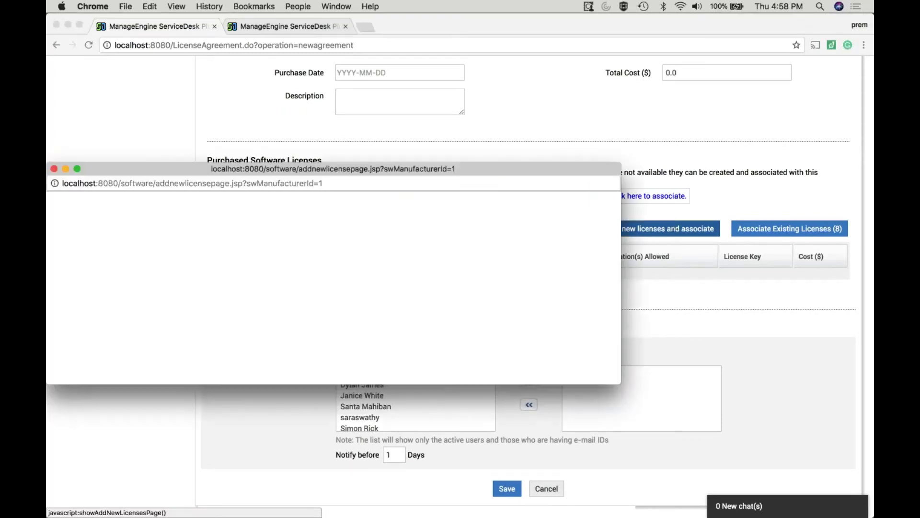
pyautogui.click(191, 248)
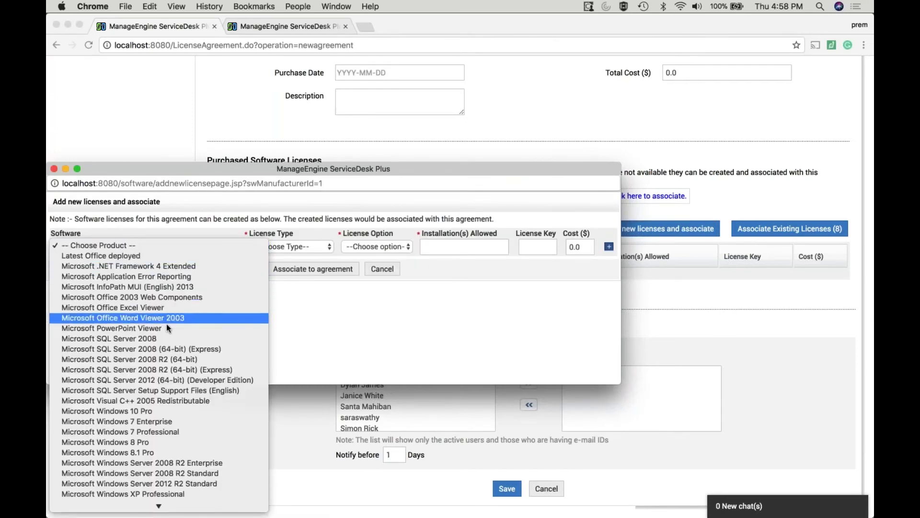
pyautogui.scroll(-1, 166, 326)
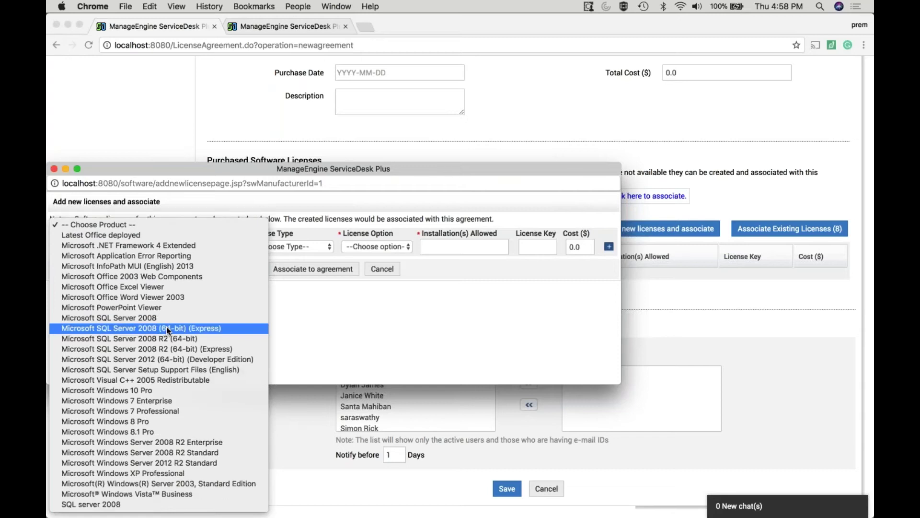
pyautogui.click(156, 359)
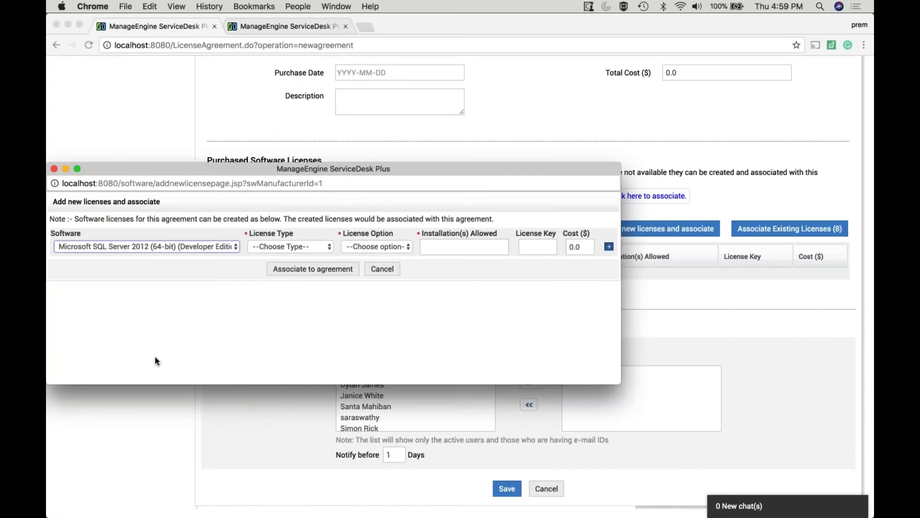
# Give the new license type Volume, option Enterprise Agreement and 20 allowed installations, and associate it with the agreement.
pyautogui.click(289, 247)
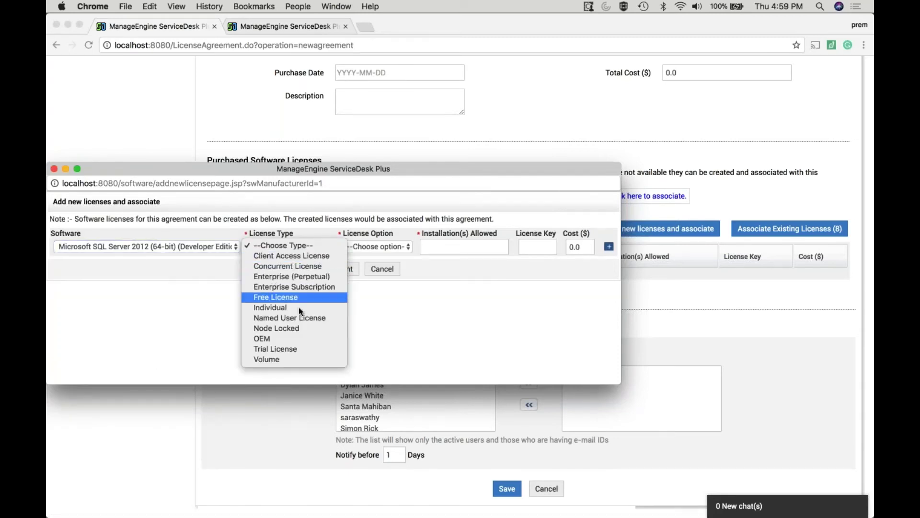
pyautogui.click(287, 358)
pyautogui.click(384, 245)
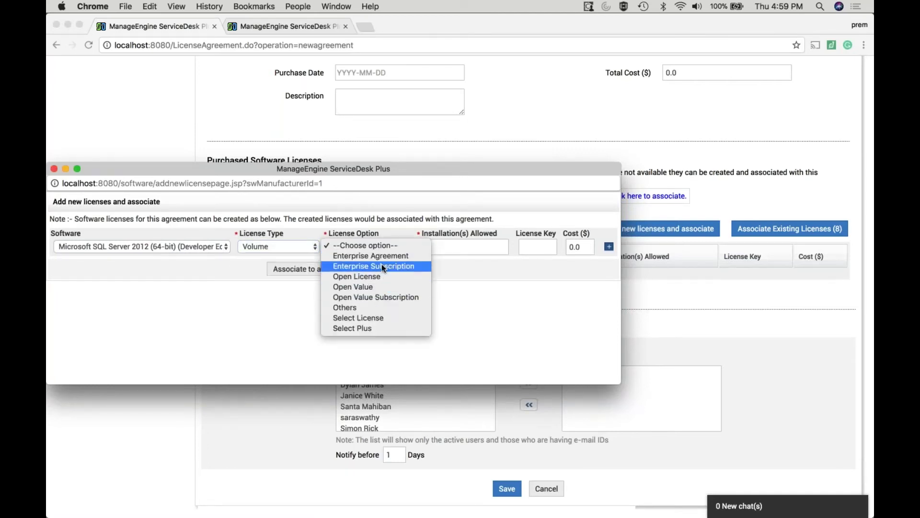
pyautogui.click(382, 255)
pyautogui.press('Tab')
pyautogui.write('1')
pyautogui.write('2')
pyautogui.write('0')
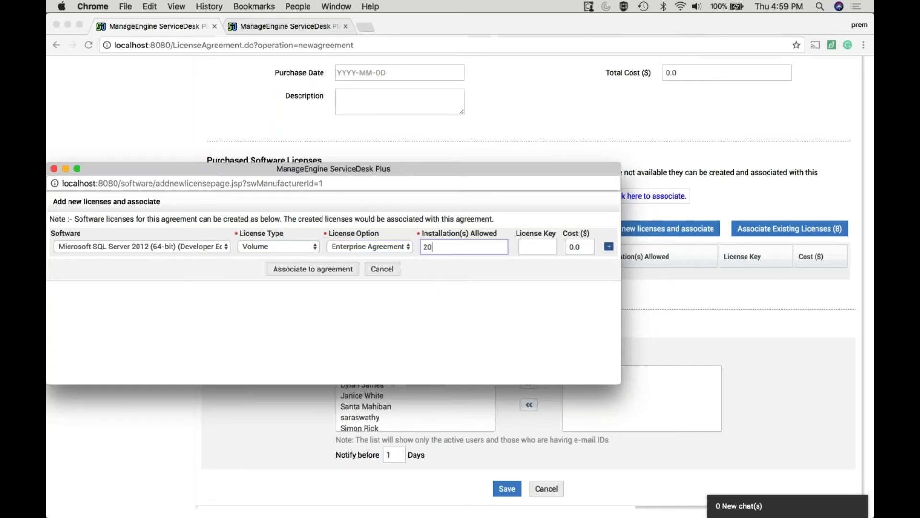
pyautogui.press('Tab')
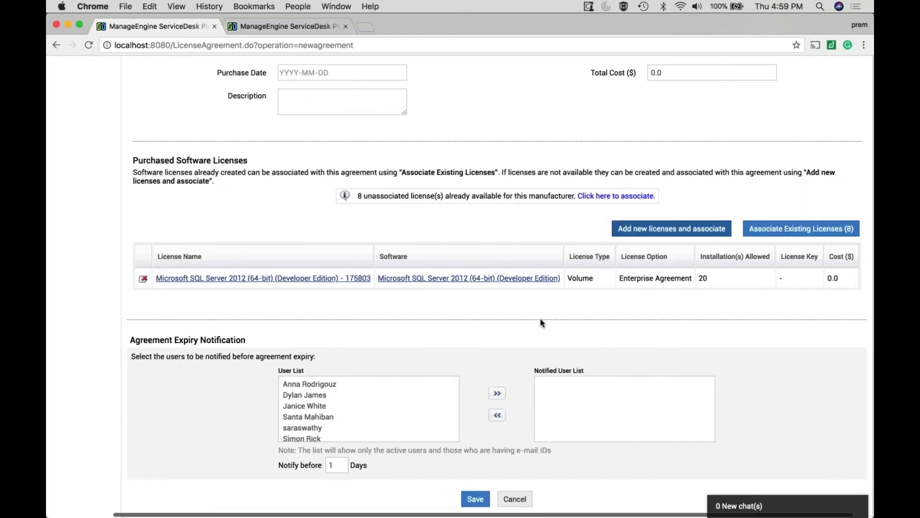
# Add the first listed user to the notified users for the agreement's expiry.
pyautogui.scroll(5, 541, 320)
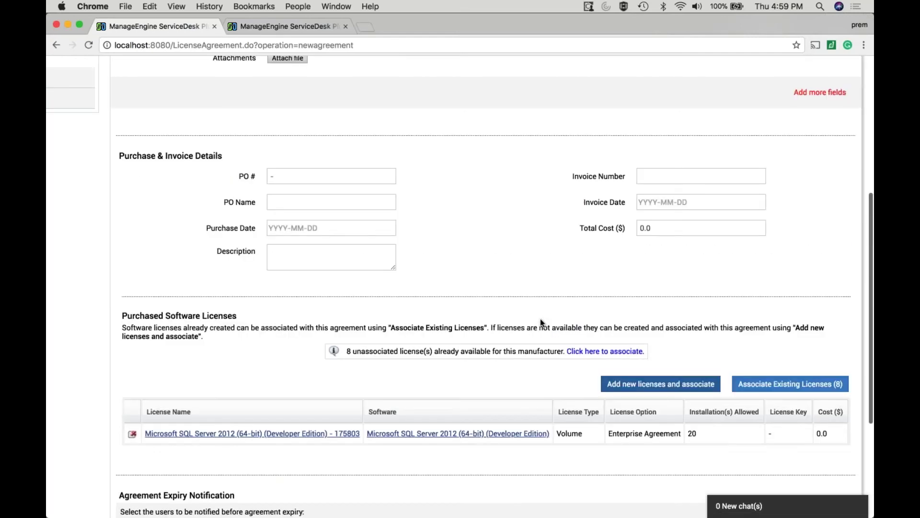
pyautogui.scroll(12, 540, 319)
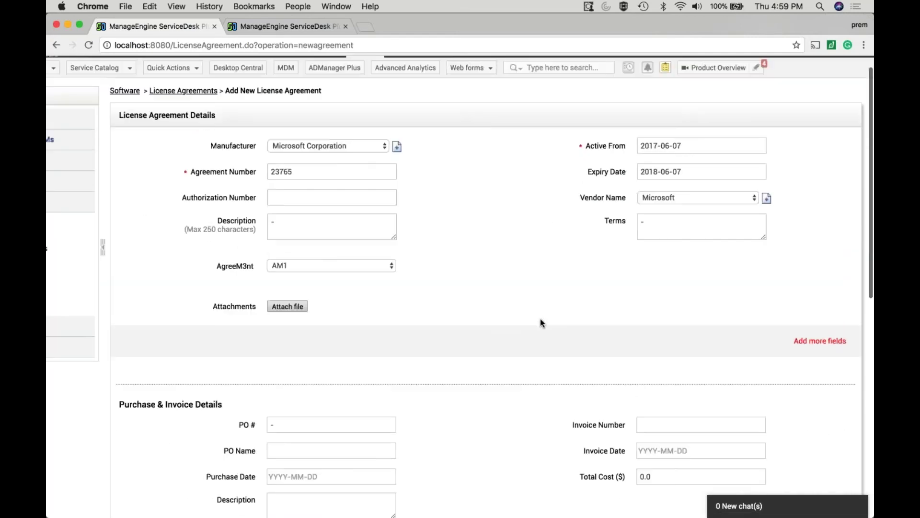
pyautogui.scroll(-18, 465, 368)
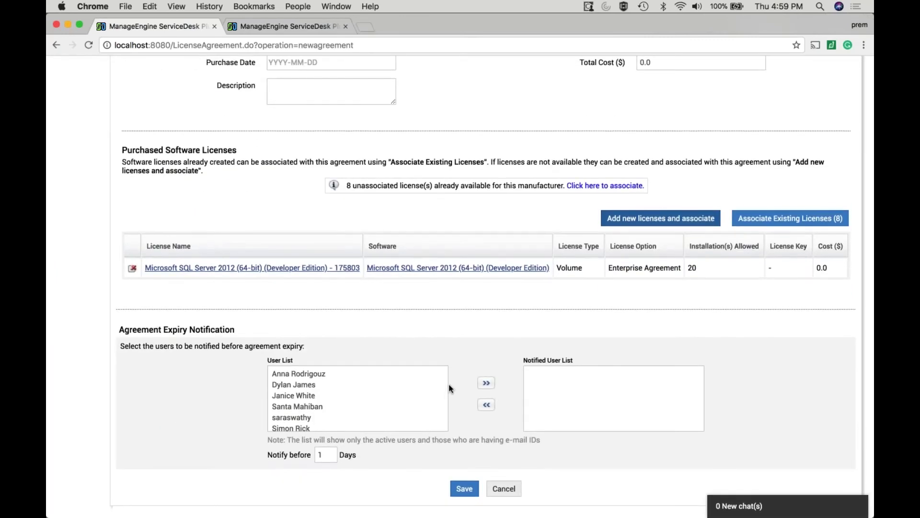
pyautogui.click(327, 376)
pyautogui.click(486, 382)
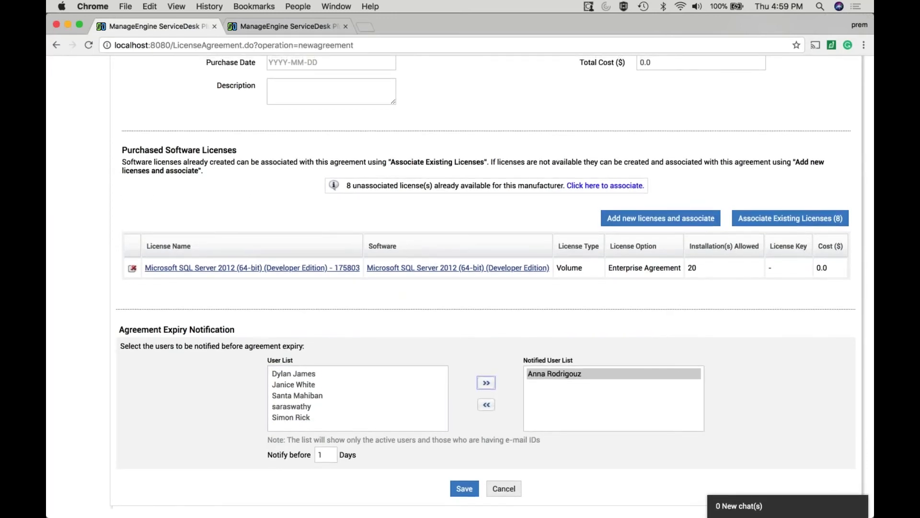
# Set the expiry notification to 10 days before and save the license agreement.
pyautogui.moveTo(331, 455); pyautogui.dragTo(308, 454)
pyautogui.write('2')
pyautogui.press('BackSpace')
pyautogui.write('10')
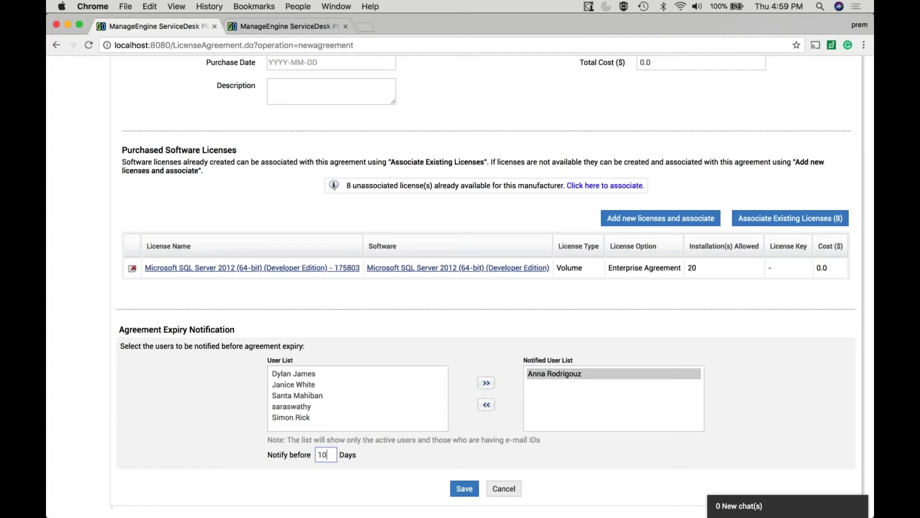
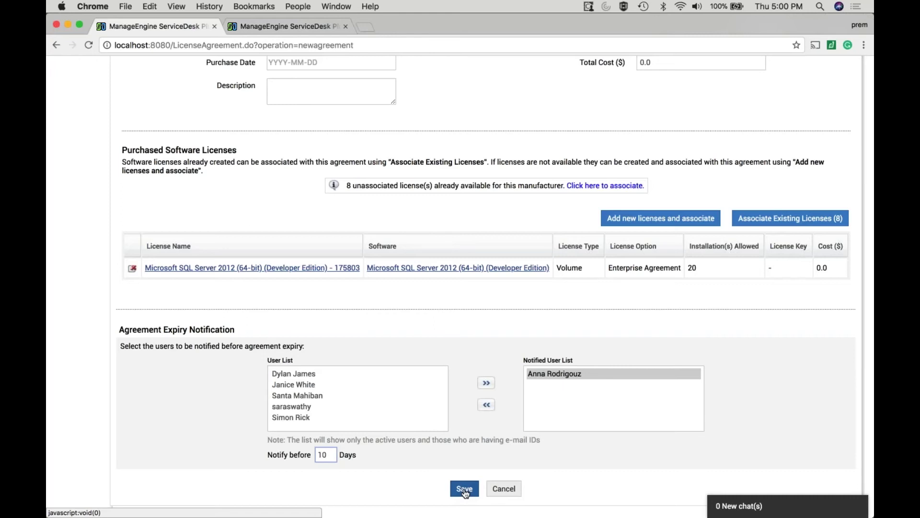
pyautogui.click(465, 489)
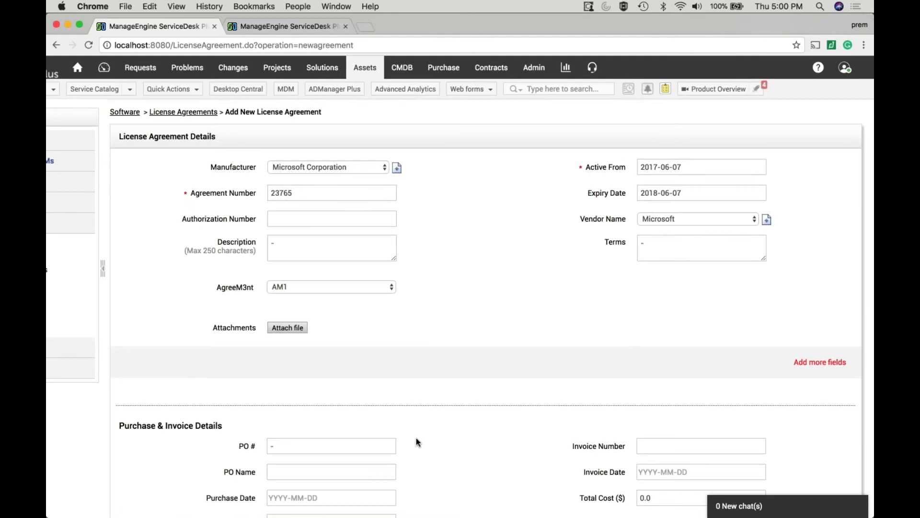
# View the service packs list and the software licenses list.
pyautogui.hscroll(-4, 203, 338)
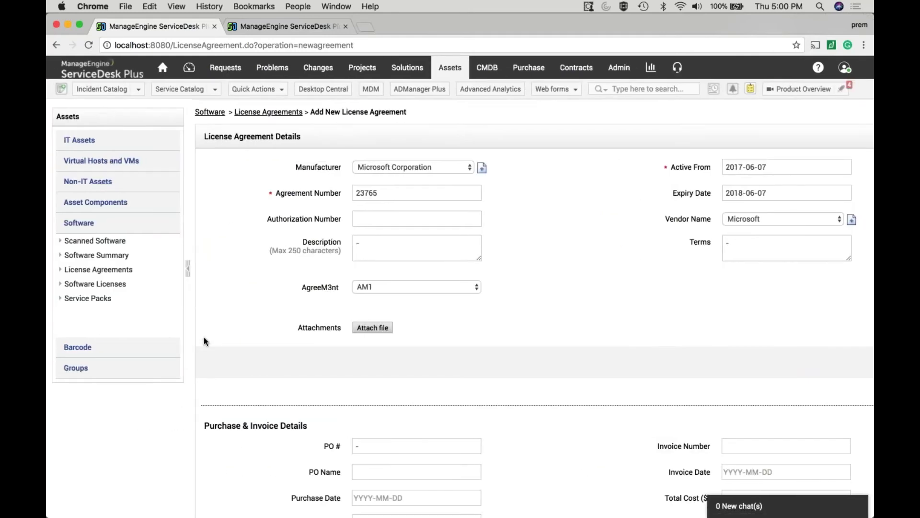
pyautogui.click(88, 298)
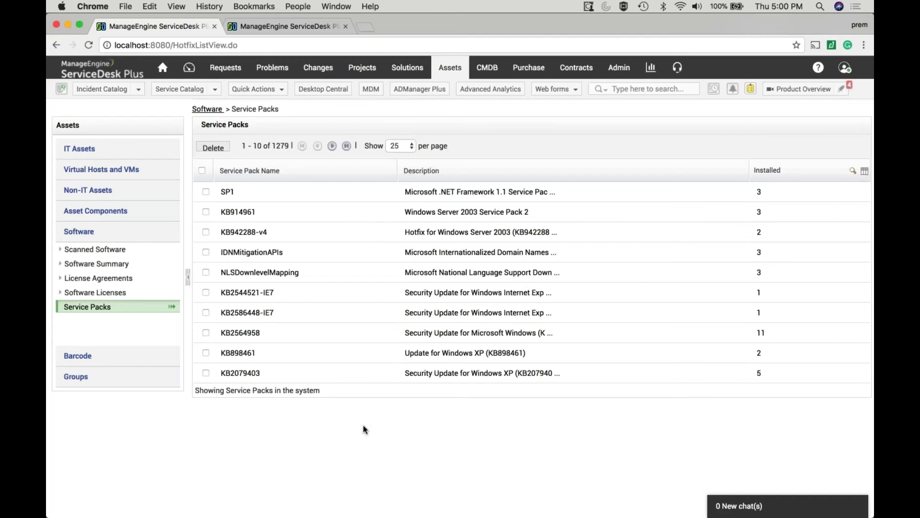
pyautogui.hscroll(1, 731, 372)
pyautogui.hscroll(-1, 731, 372)
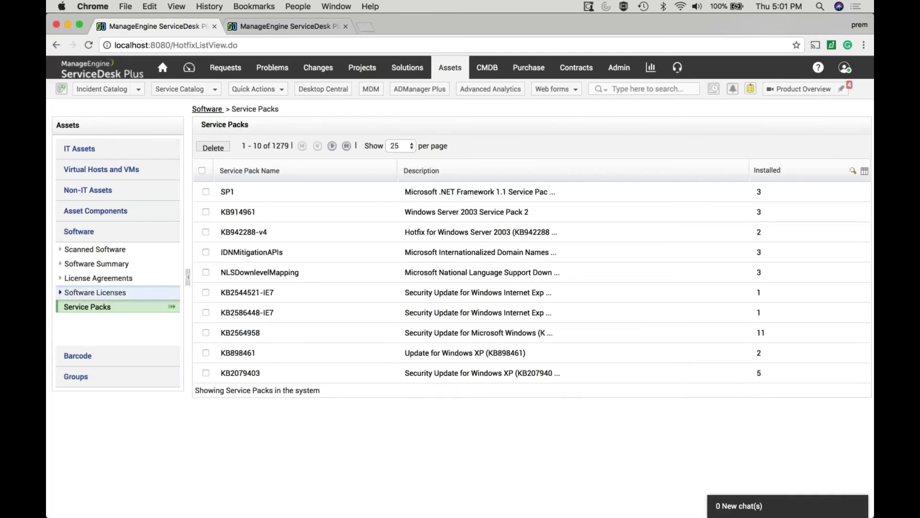
pyautogui.click(94, 292)
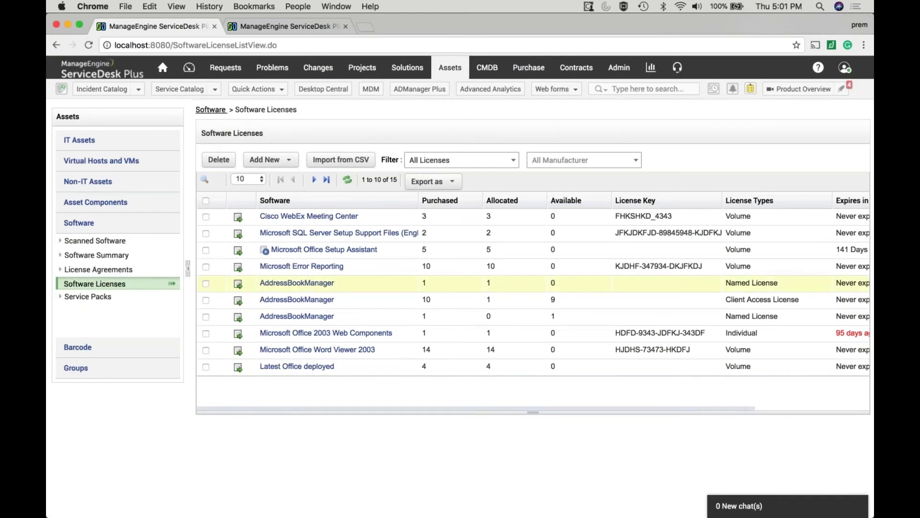
# In the scanned software list, select SQL Server 2012, Visual C++ 2005 Redistributable and .NET Framework 4 Extended, and start a new software suite.
pyautogui.click(126, 245)
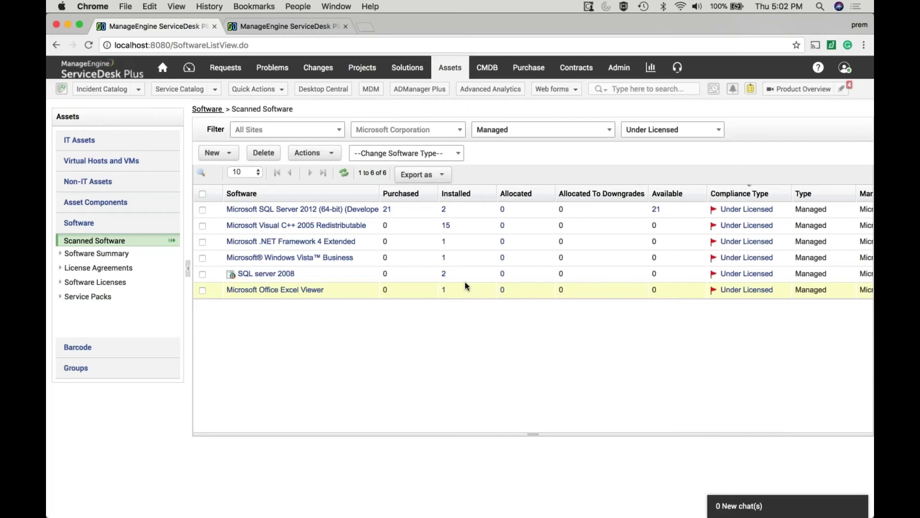
pyautogui.click(202, 209)
pyautogui.click(202, 225)
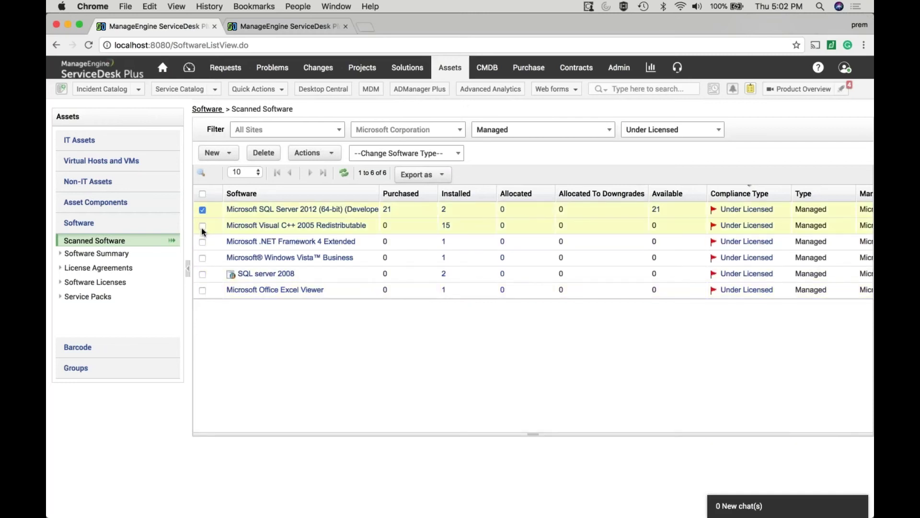
pyautogui.click(202, 241)
pyautogui.click(226, 158)
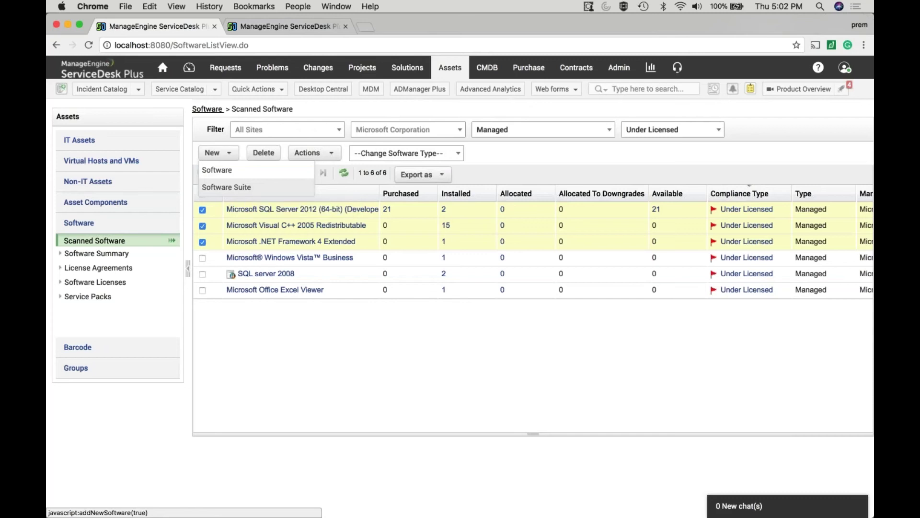
pyautogui.click(226, 187)
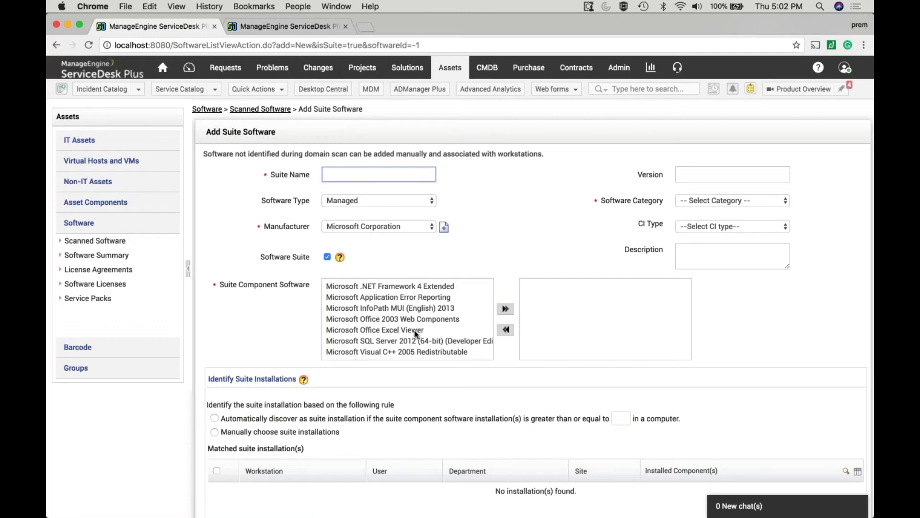
# Add Microsoft Office Excel Viewer and Microsoft Office 2003 Web Components to the suite's component software.
pyautogui.scroll(-3, 414, 330)
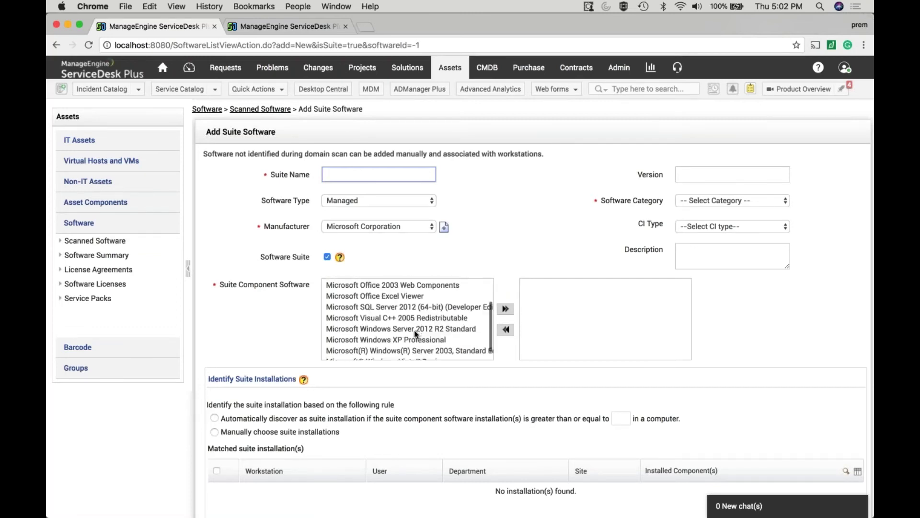
pyautogui.scroll(3, 413, 330)
pyautogui.doubleClick(404, 330)
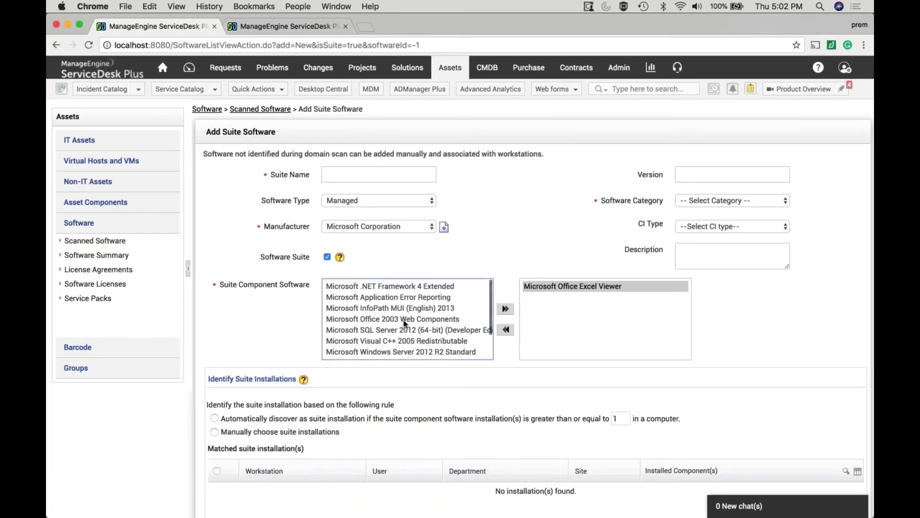
pyautogui.doubleClick(403, 319)
pyautogui.scroll(-1, 424, 332)
pyautogui.scroll(1, 424, 331)
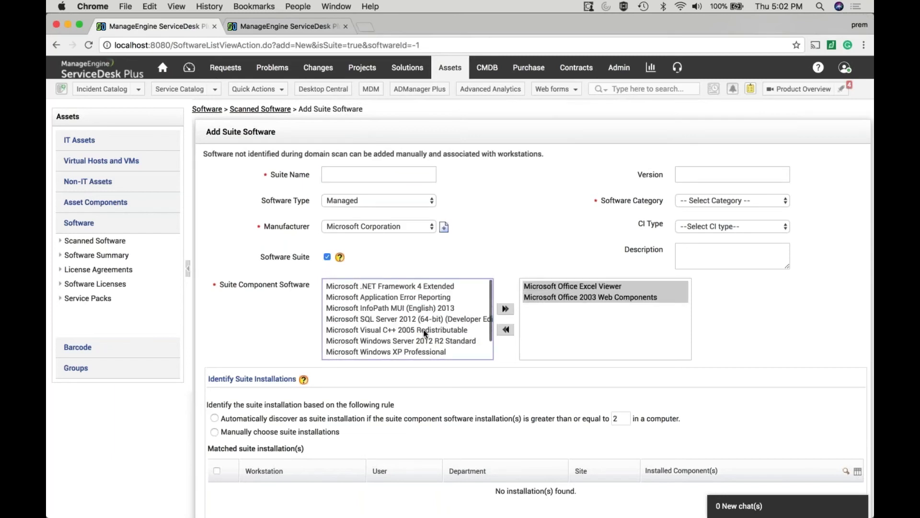
# Name the suite MS Office 2003 Suite.
pyautogui.click(374, 174)
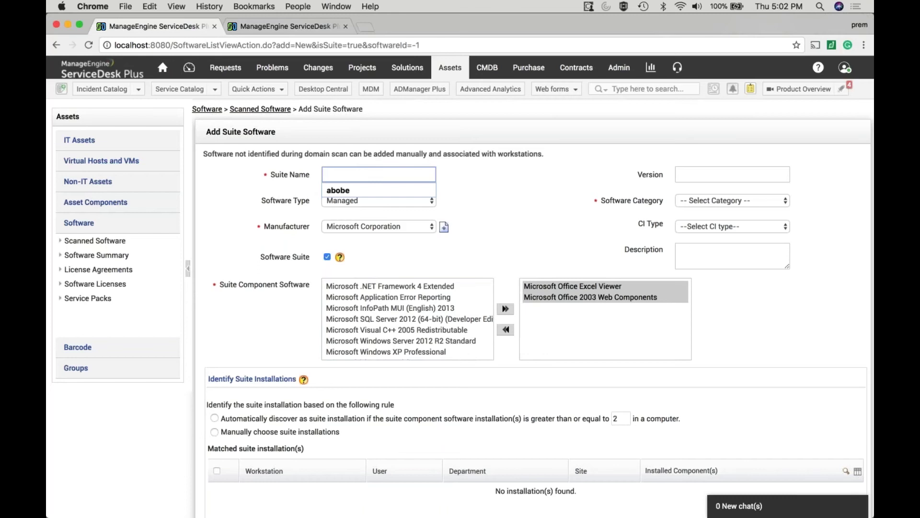
pyautogui.write('MS Offic')
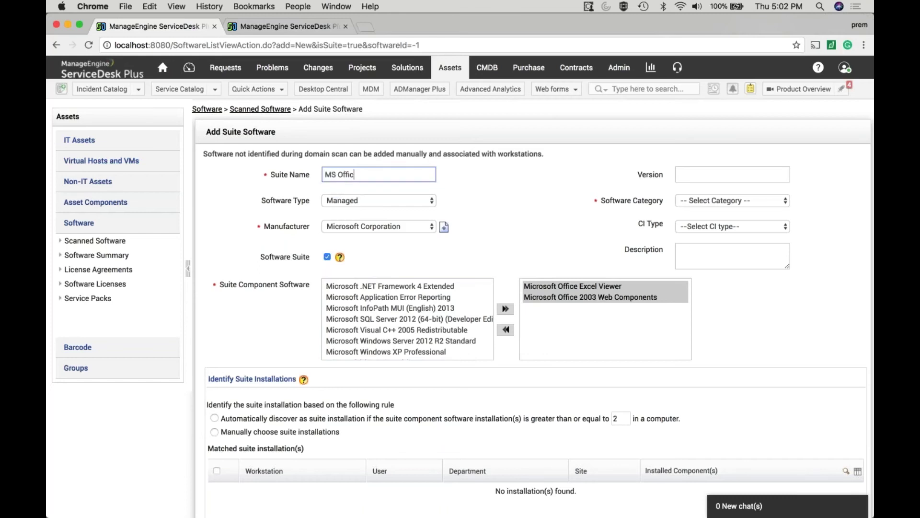
pyautogui.write('e 2003')
pyautogui.write(' Sutir')
pyautogui.press('BackSpace')
pyautogui.press('BackSpace')
pyautogui.press('BackSpace')
pyautogui.write('ite')
pyautogui.press('Tab')
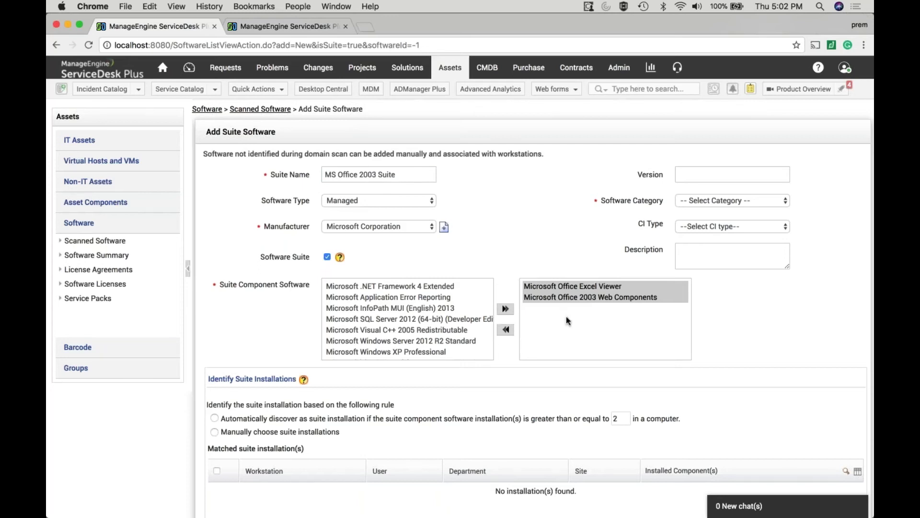
# Set the suite's software category to Accounting and add Microsoft InfoPath MUI (English) 2013 to its component software.
pyautogui.click(730, 200)
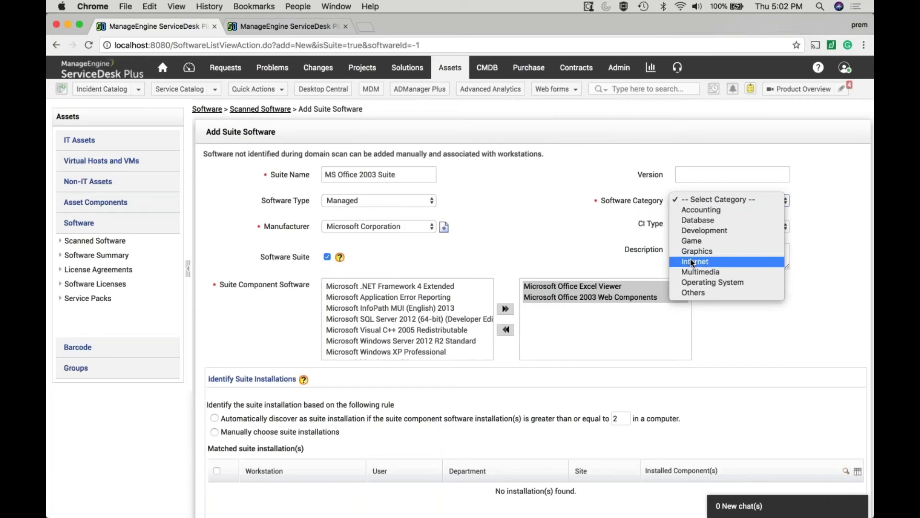
pyautogui.click(701, 210)
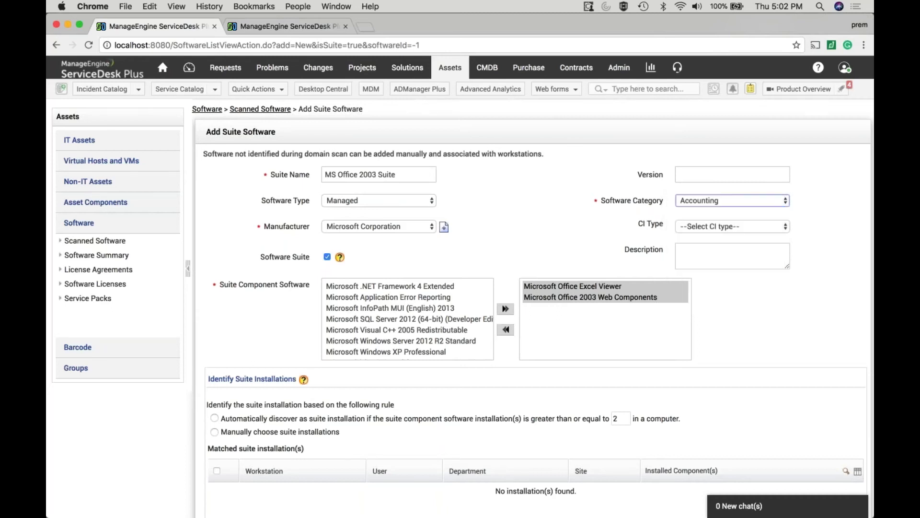
pyautogui.scroll(-4, 407, 319)
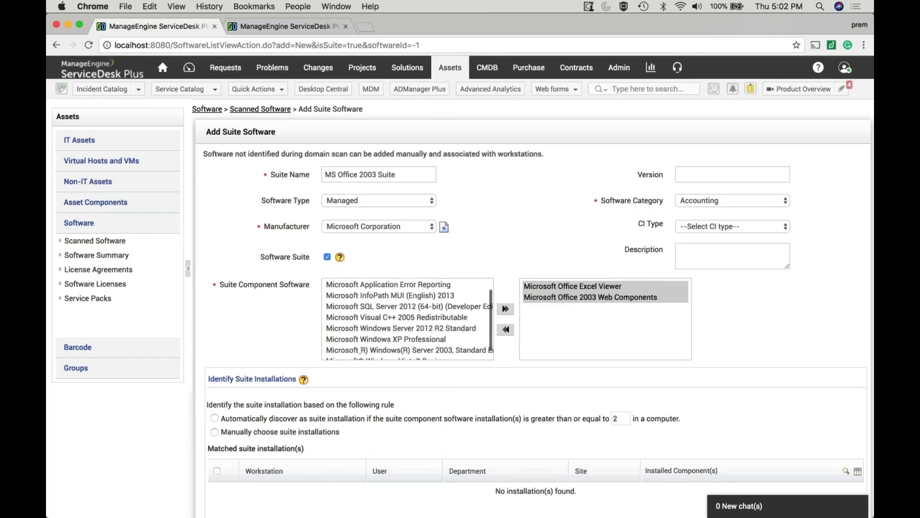
pyautogui.scroll(2, 407, 318)
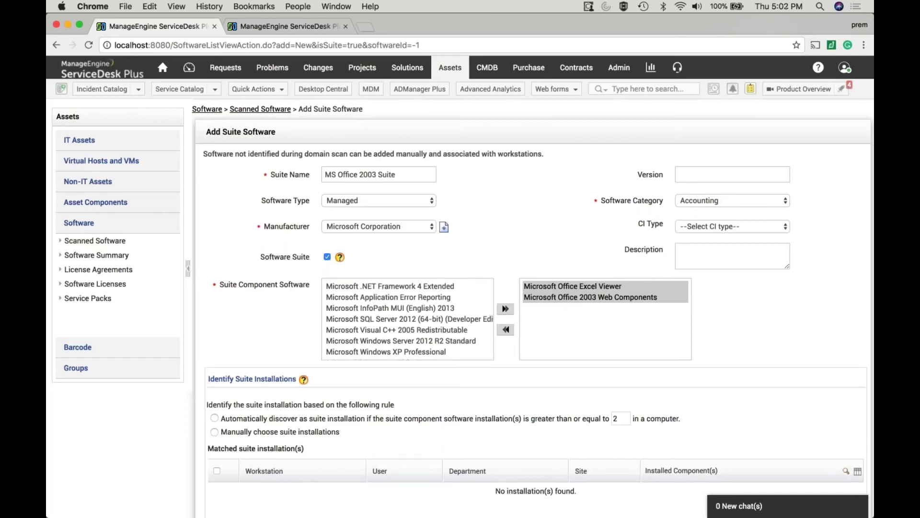
pyautogui.click(425, 311)
pyautogui.click(506, 308)
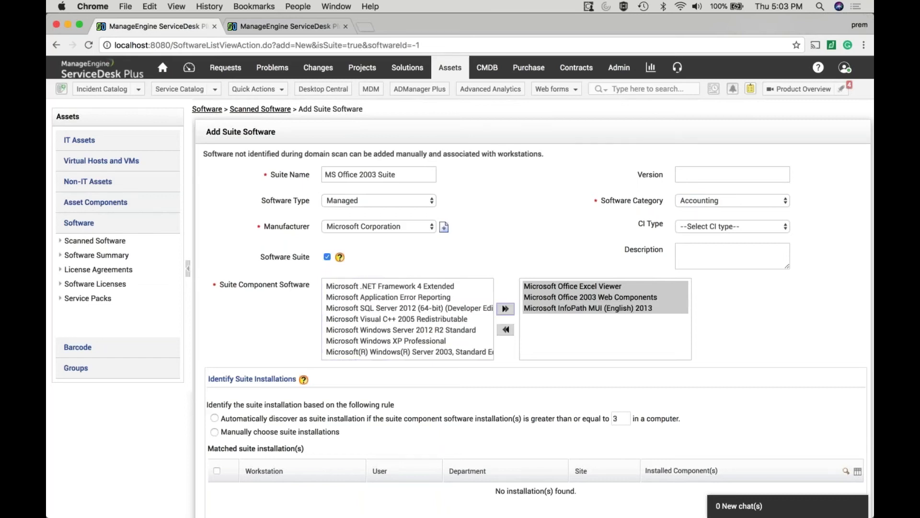
# Set the suite to be discovered automatically when at least 2 component software installations are found in a computer.
pyautogui.scroll(-5, 558, 381)
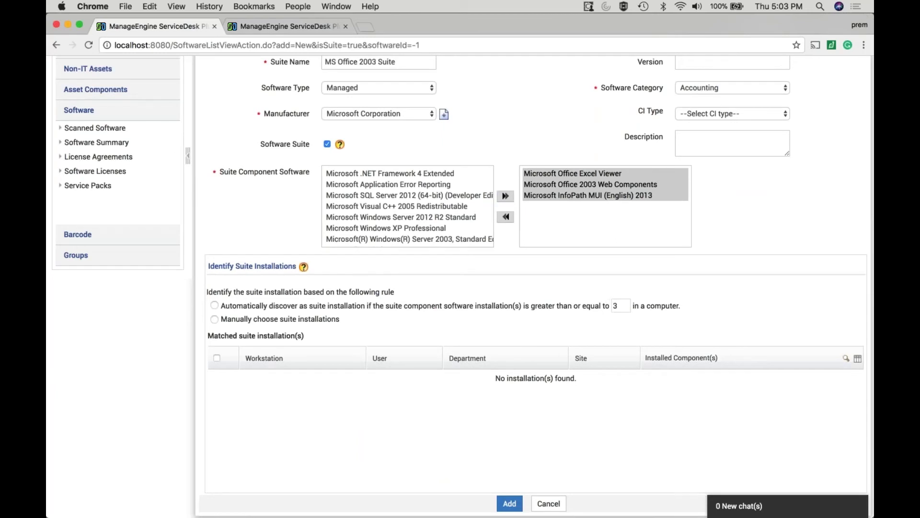
pyautogui.click(215, 305)
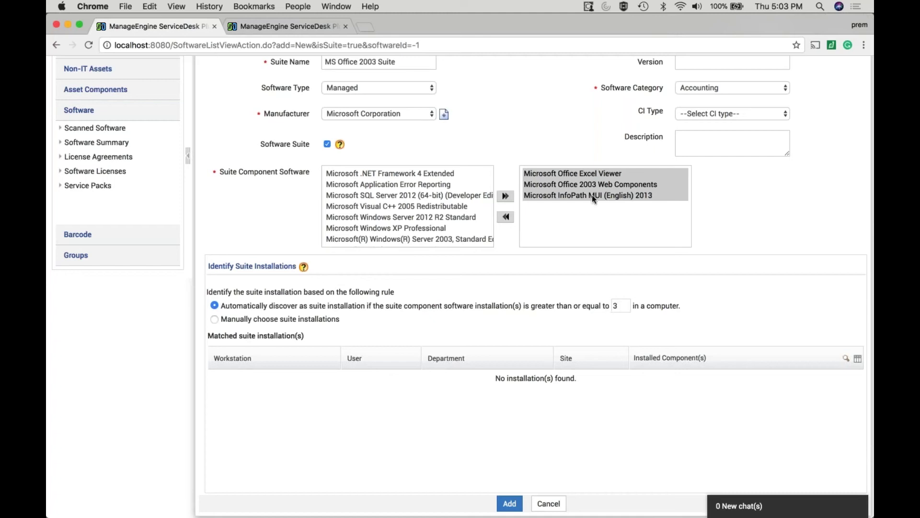
pyautogui.click(619, 305)
pyautogui.press('BackSpace')
pyautogui.write('2')
pyautogui.scroll(4, 460, 264)
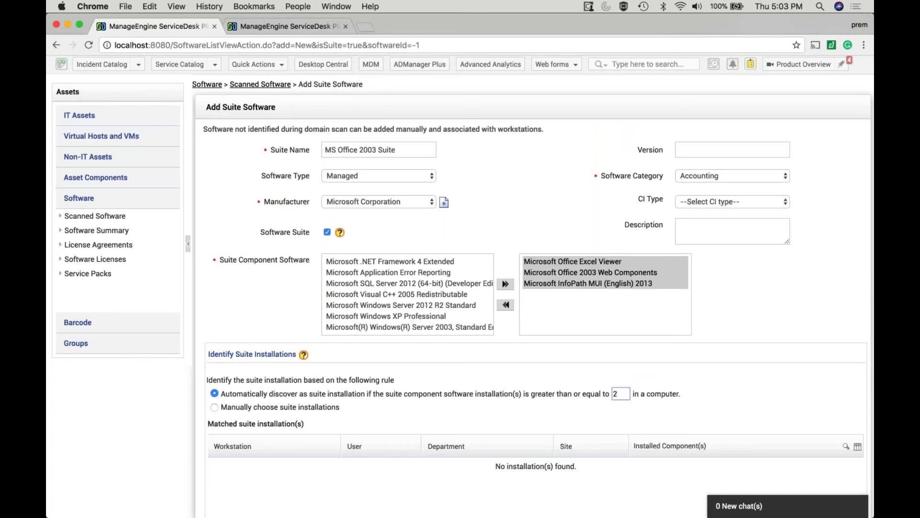
pyautogui.scroll(1, 460, 283)
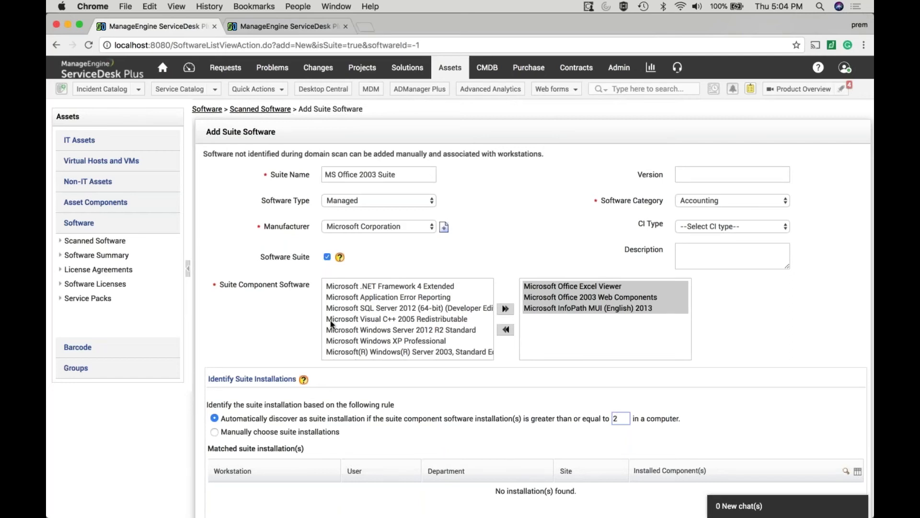
# View the scanned software list, software summary, license agreements, software licenses and service packs in turn.
pyautogui.click(106, 241)
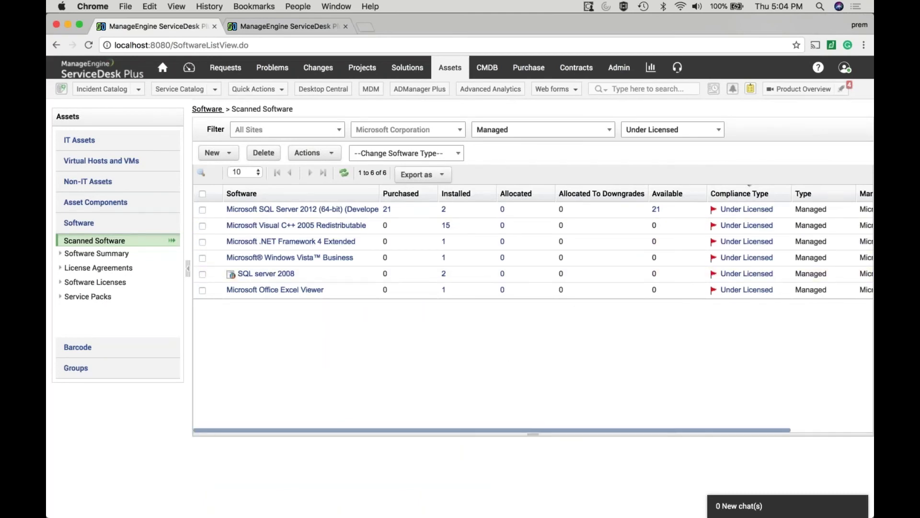
pyautogui.click(126, 255)
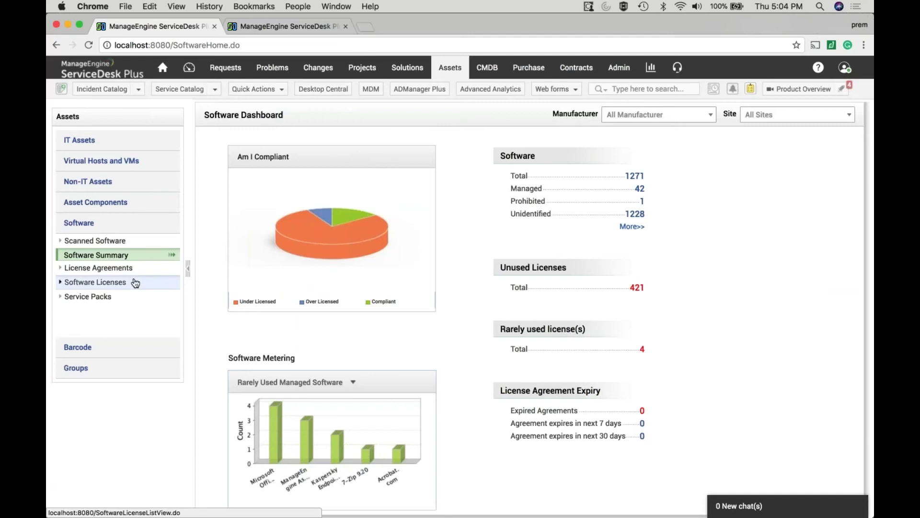
pyautogui.click(134, 270)
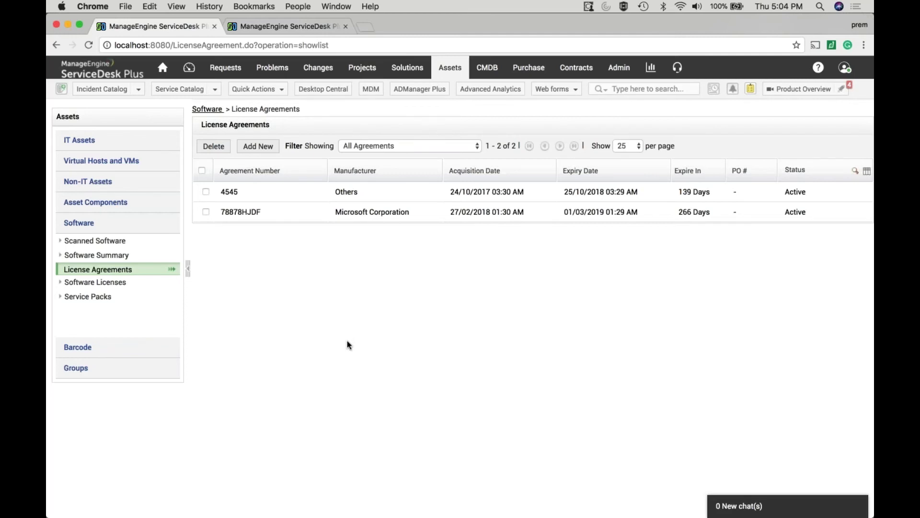
pyautogui.click(129, 286)
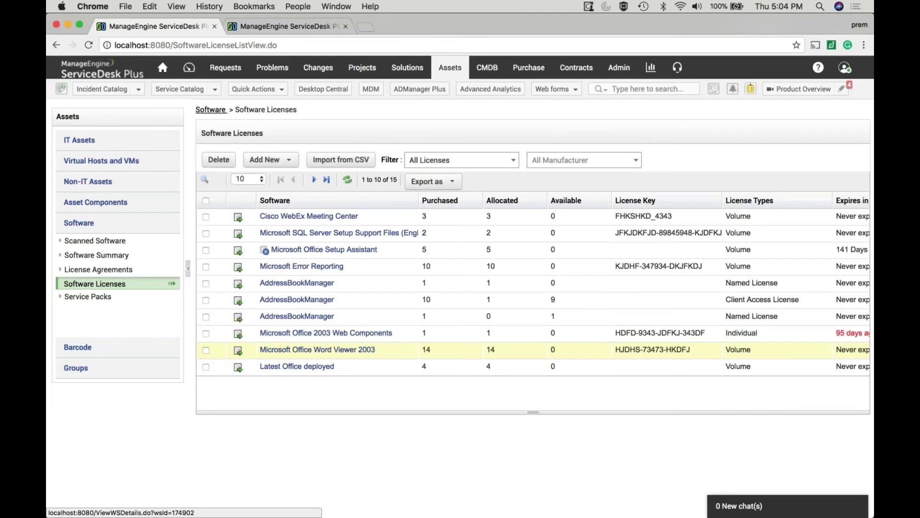
pyautogui.click(109, 297)
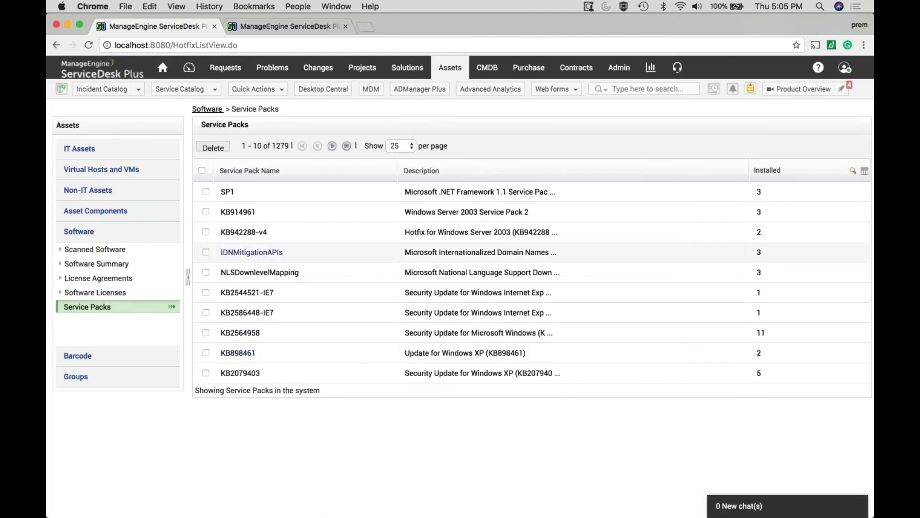
# Open the Purchased Vs Installed software report from the Software group of the reports.
pyautogui.click(651, 70)
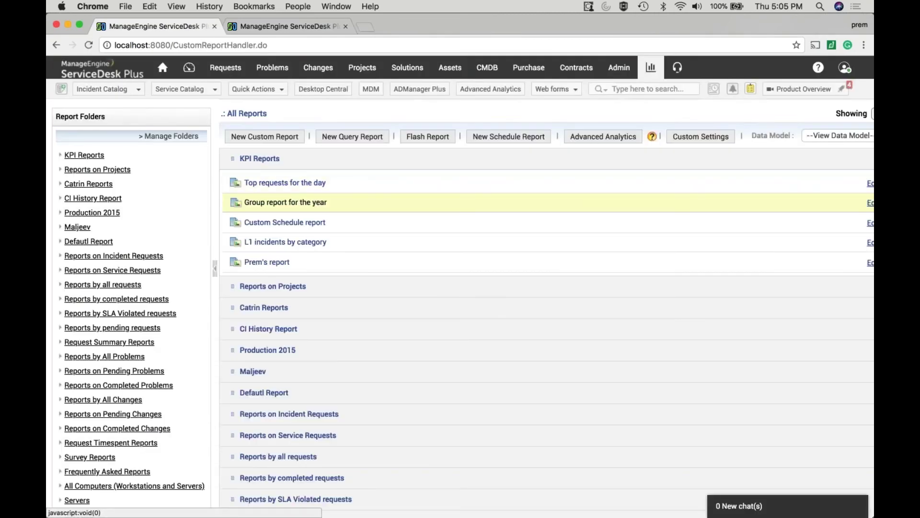
pyautogui.scroll(-5, 336, 198)
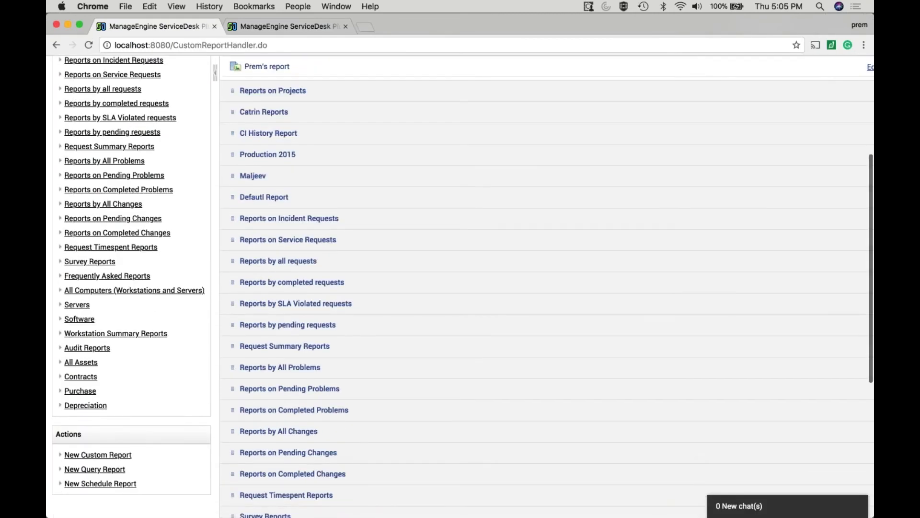
pyautogui.scroll(-4, 376, 406)
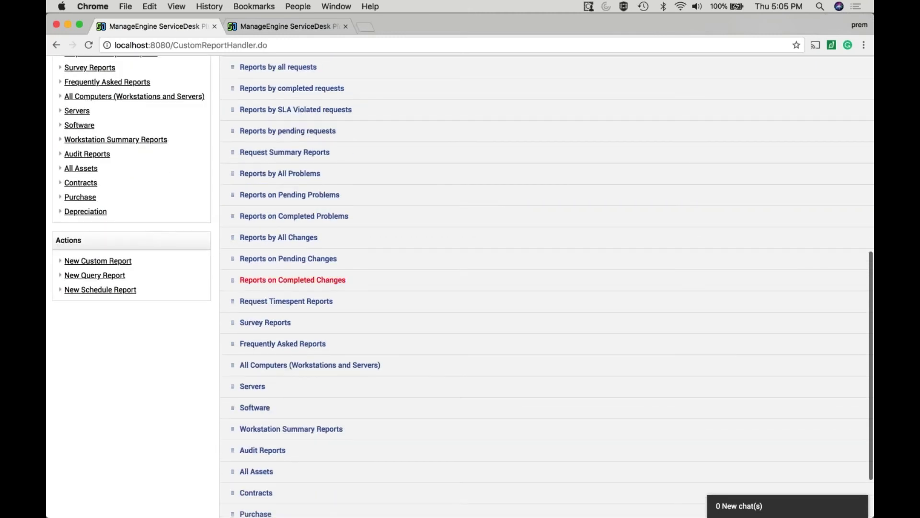
pyautogui.click(254, 408)
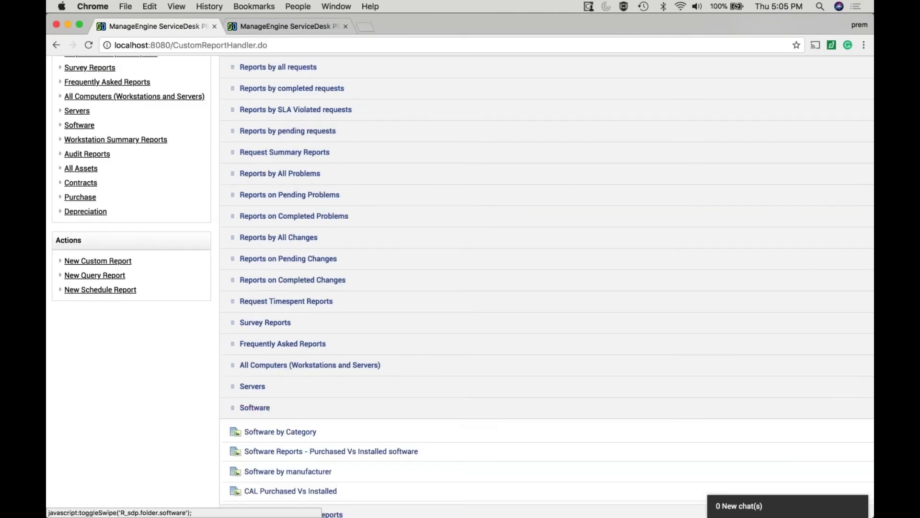
pyautogui.scroll(-3, 254, 409)
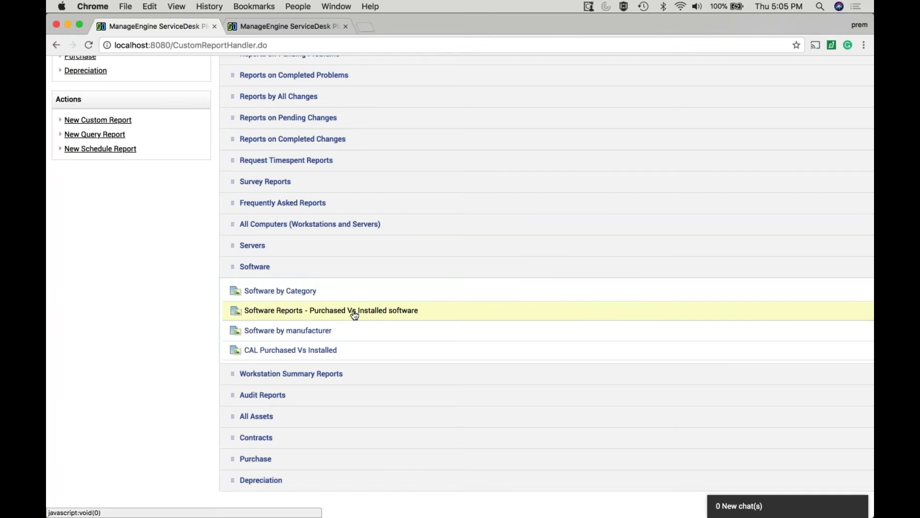
pyautogui.scroll(5, 455, 249)
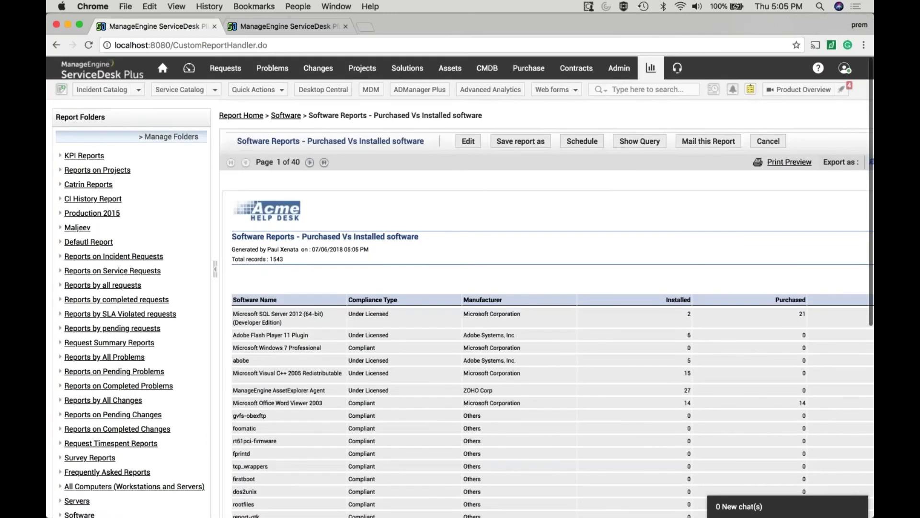
# Examine the report's compliance type and its installed, purchased, allocated and available figures for each software.
pyautogui.scroll(-3, 498, 287)
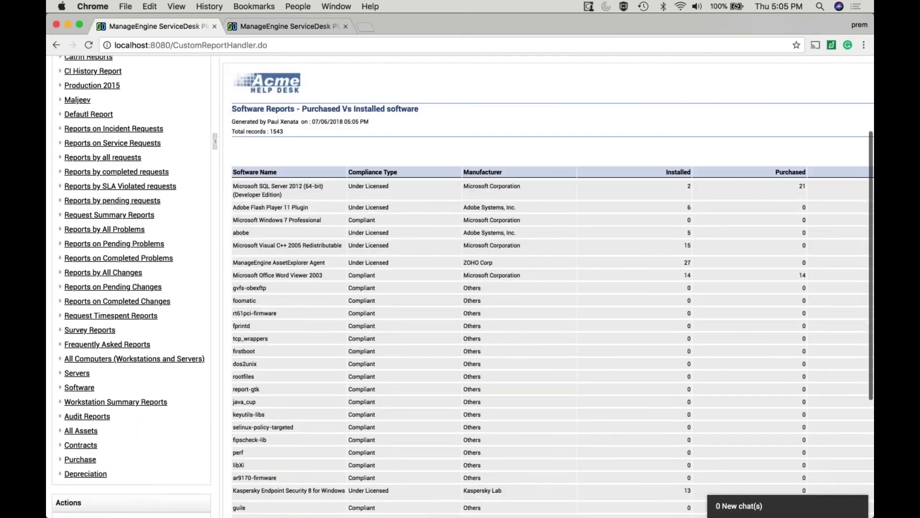
pyautogui.hscroll(3, 498, 288)
pyautogui.hscroll(2, 460, 287)
pyautogui.scroll(-1, 460, 287)
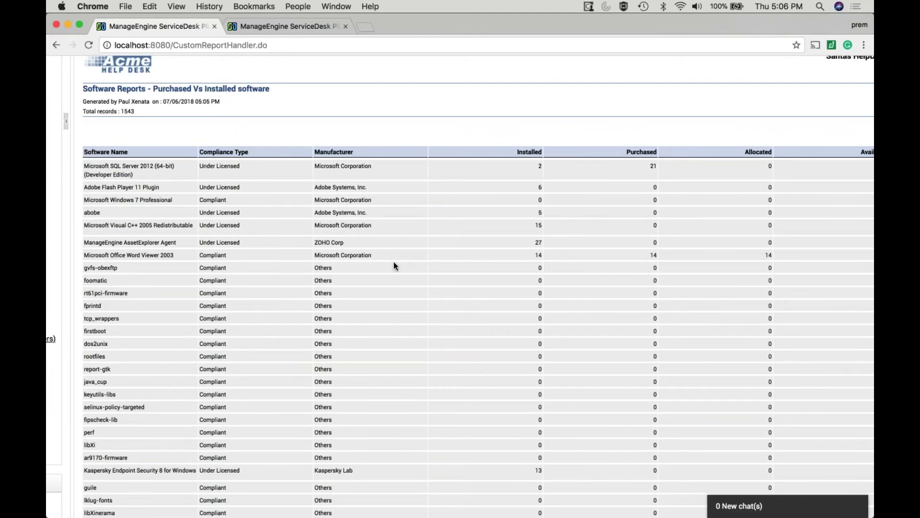
pyautogui.scroll(-1, 393, 261)
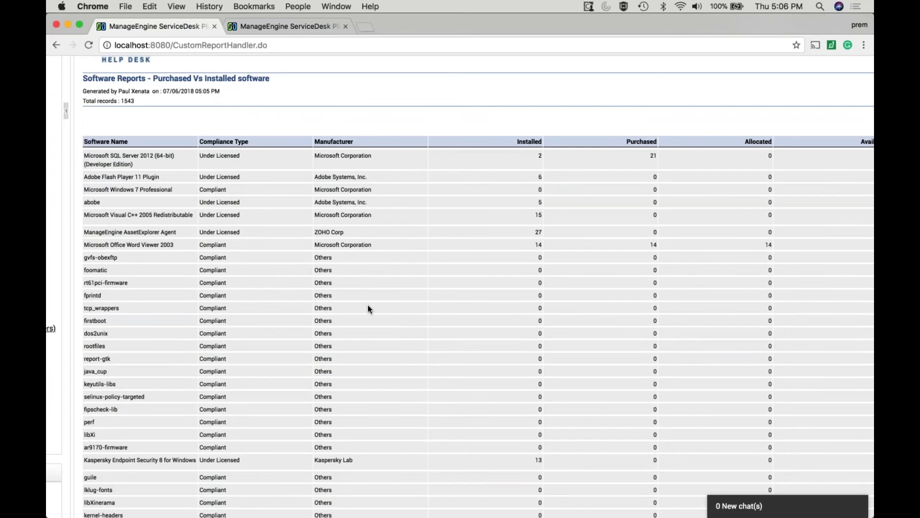
pyautogui.hscroll(1, 370, 315)
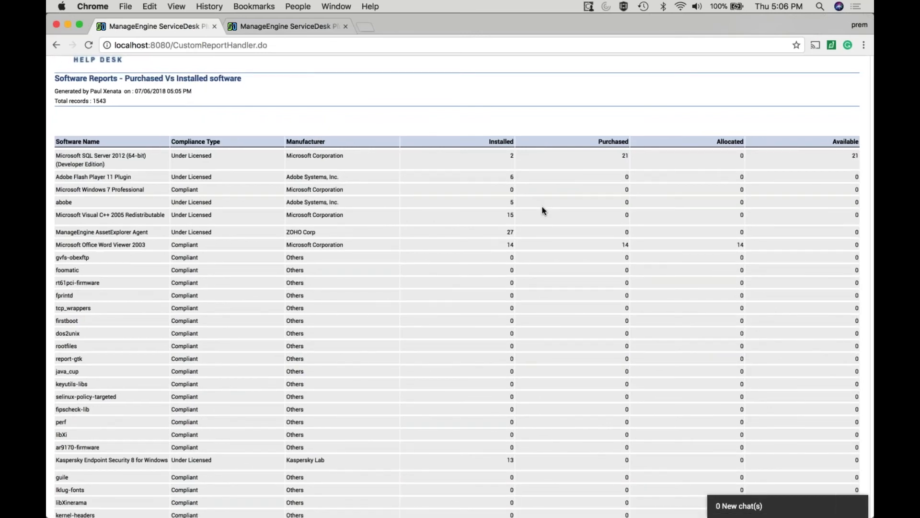
pyautogui.scroll(-4, 805, 197)
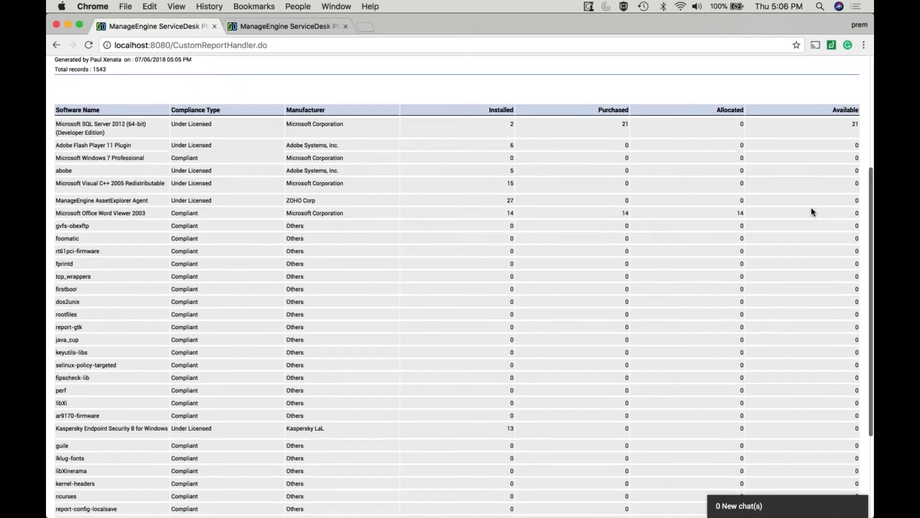
pyautogui.scroll(6, 810, 208)
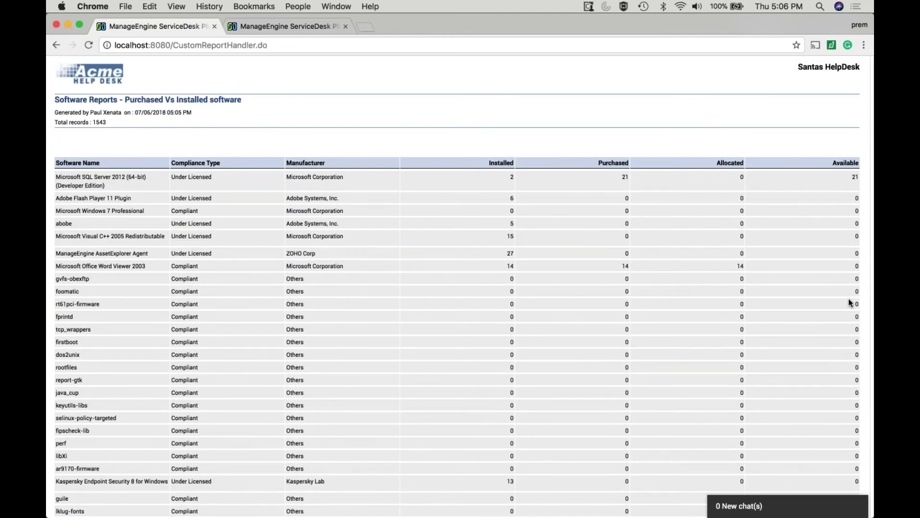
pyautogui.scroll(8, 747, 153)
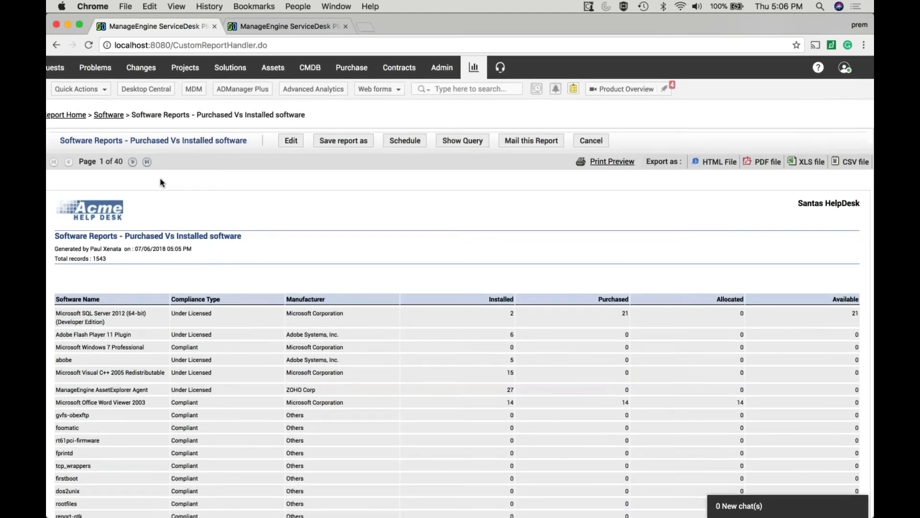
# Start a new custom tabular report on the Software module and proceed to its report wizard.
pyautogui.click(67, 115)
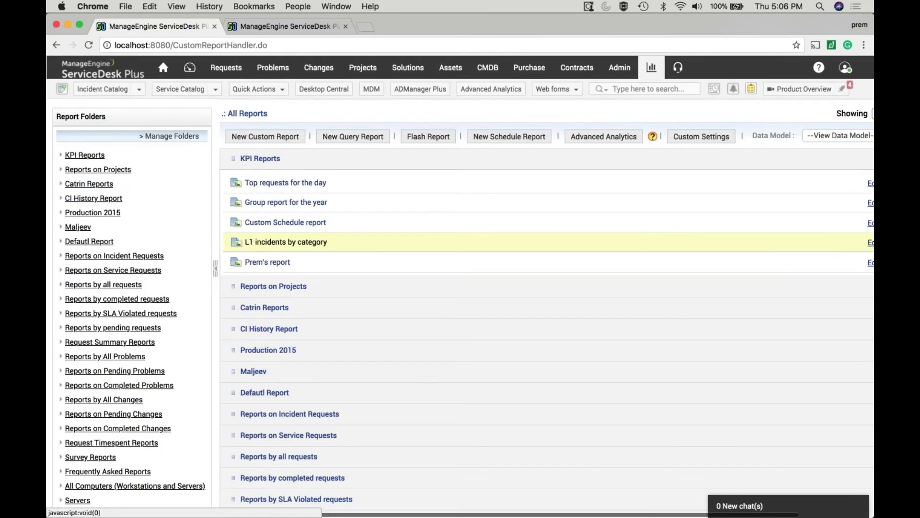
pyautogui.click(265, 137)
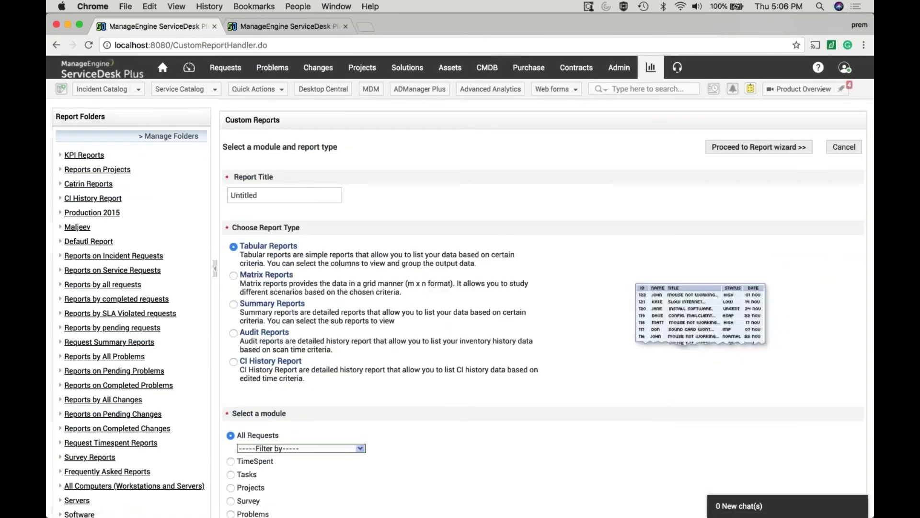
pyautogui.scroll(-6, 460, 287)
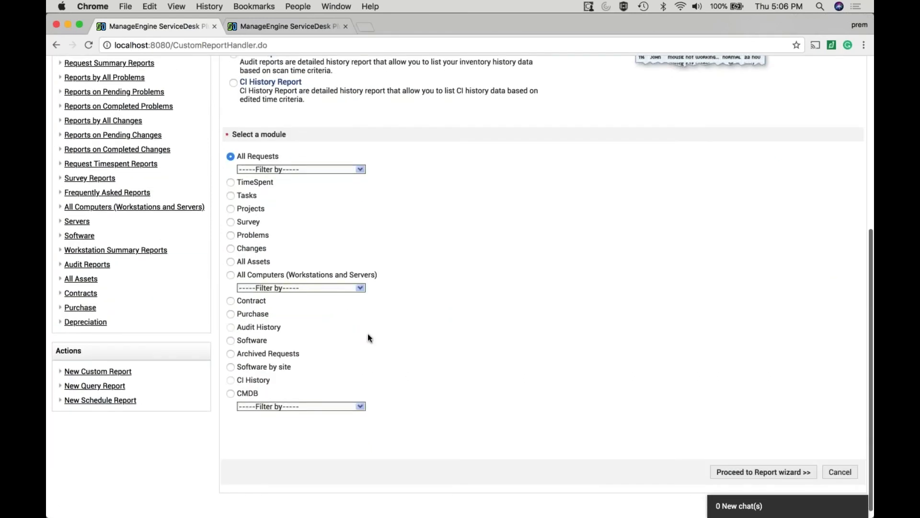
pyautogui.click(230, 367)
pyautogui.click(231, 340)
pyautogui.scroll(-1, 415, 381)
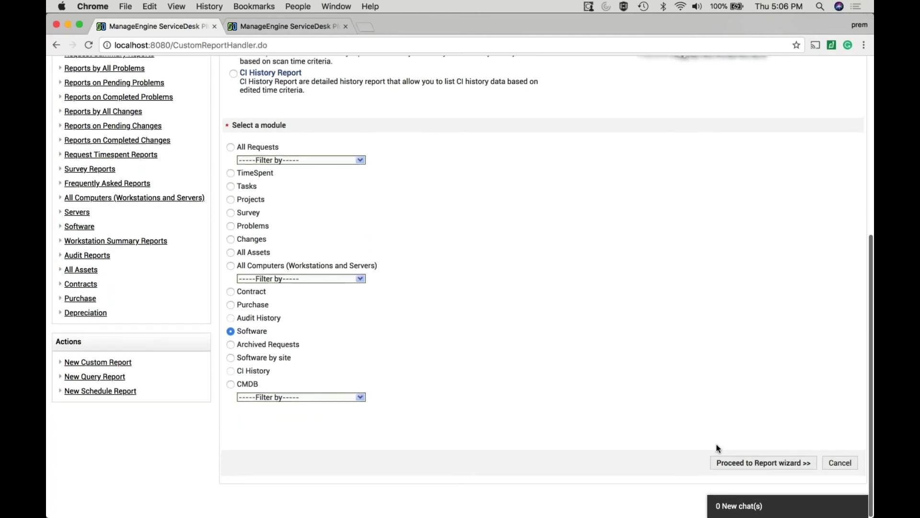
pyautogui.click(763, 463)
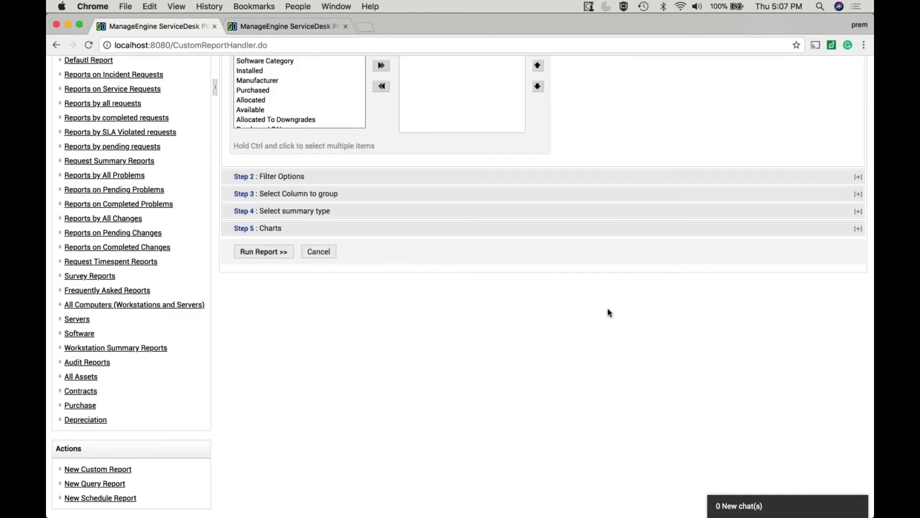
# Add all available columns, from Software Name through Description, to the report's display columns.
pyautogui.scroll(5, 608, 312)
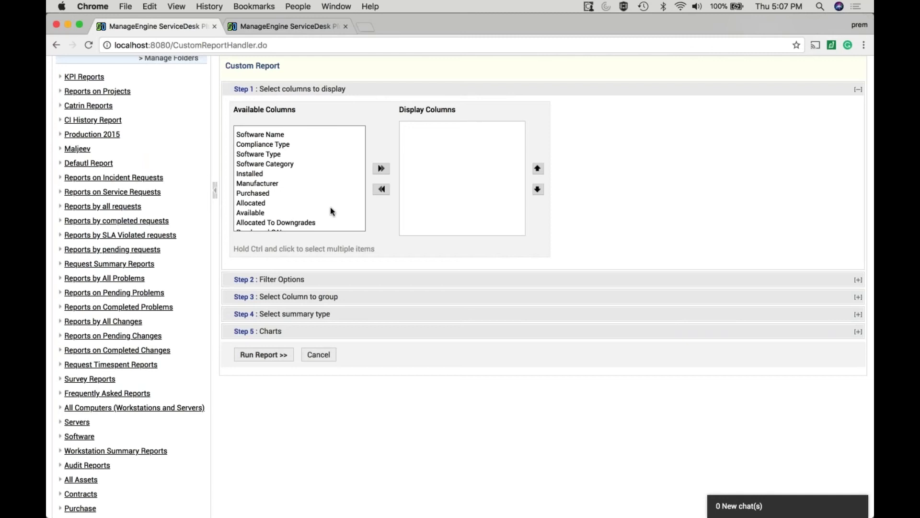
pyautogui.click(278, 134)
pyautogui.scroll(-1, 290, 197)
pyautogui.scroll(-2, 290, 197)
pyautogui.keyDown('shift'); pyautogui.click(266, 223); pyautogui.keyUp('shift')
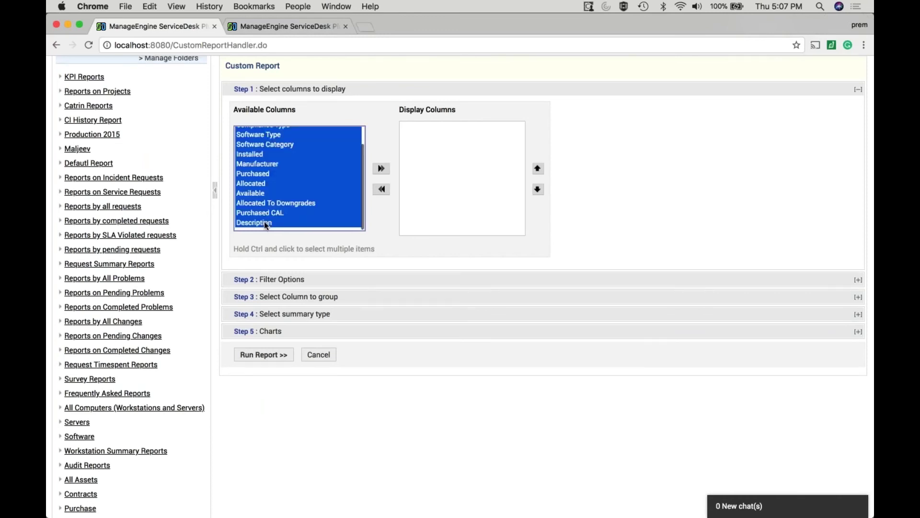
pyautogui.click(381, 169)
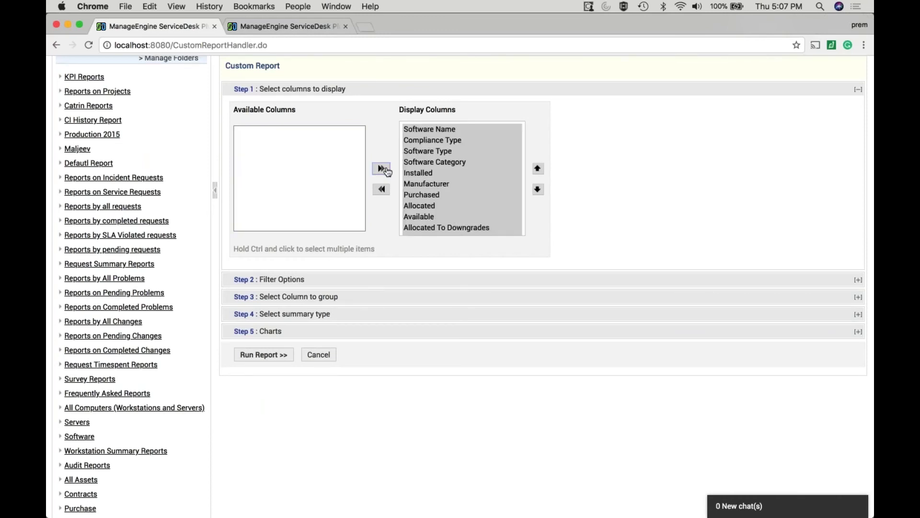
# Add an advanced filter so that Manufacturer is "Adobe Systems, Inc.".
pyautogui.click(395, 280)
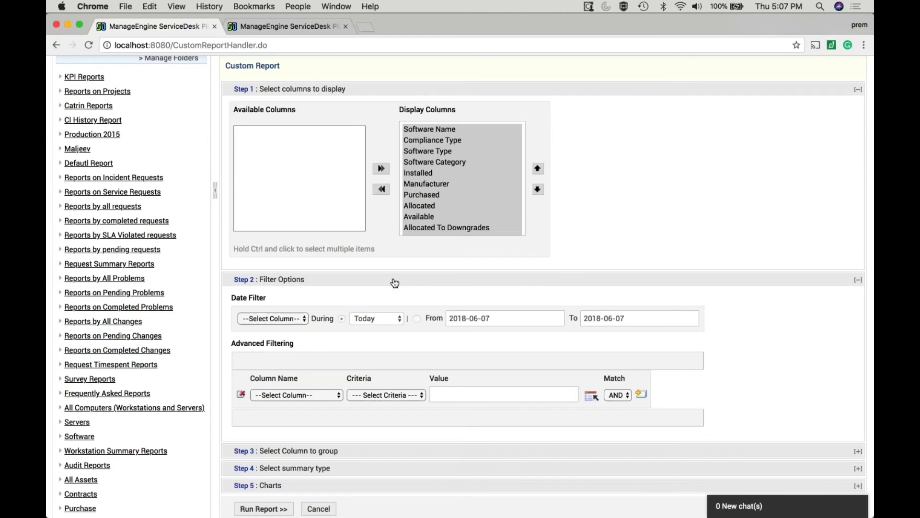
pyautogui.scroll(-2, 478, 335)
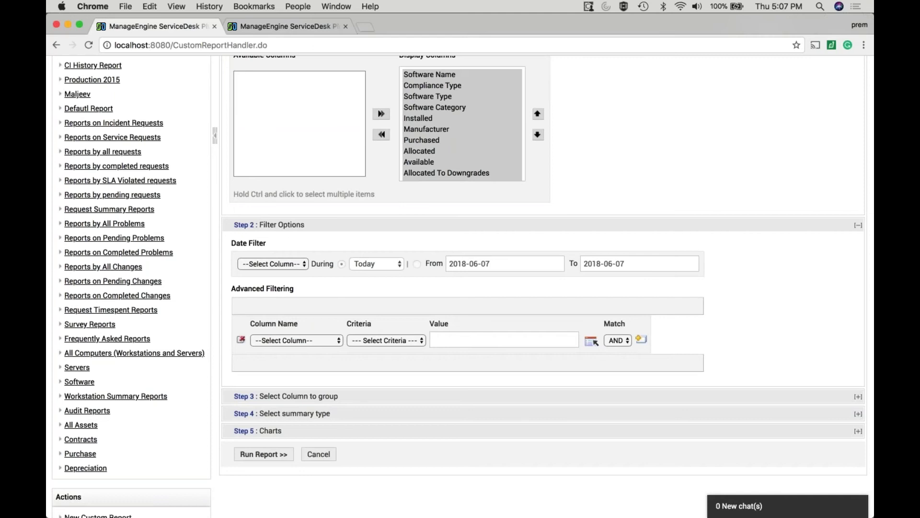
pyautogui.click(318, 341)
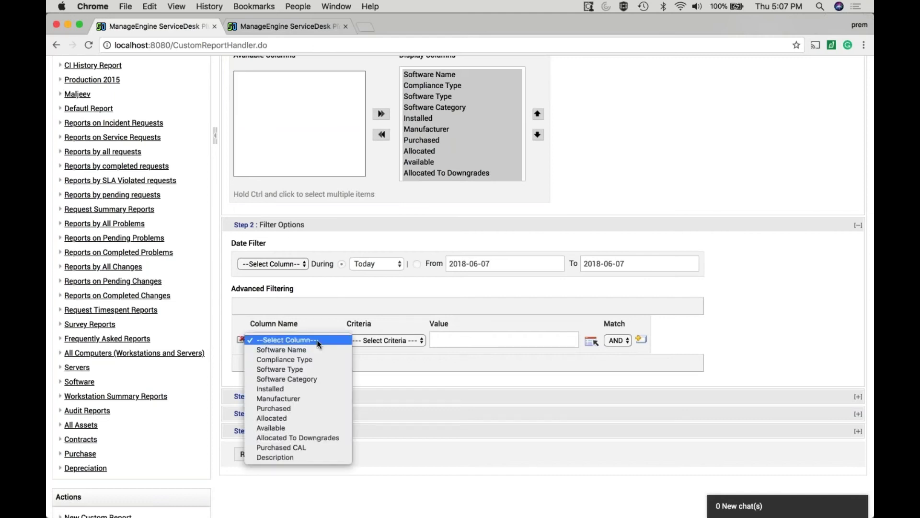
pyautogui.click(307, 400)
pyautogui.click(396, 340)
pyautogui.click(592, 332)
pyautogui.click(592, 339)
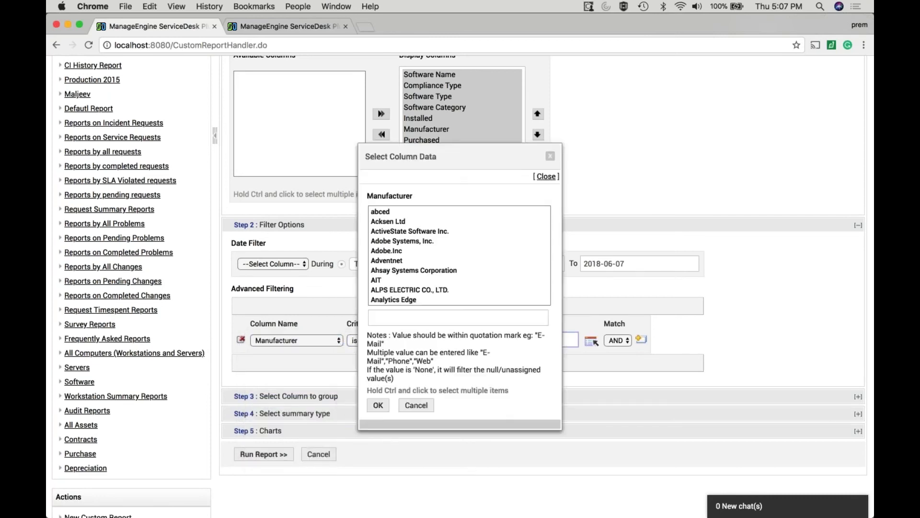
pyautogui.click(413, 242)
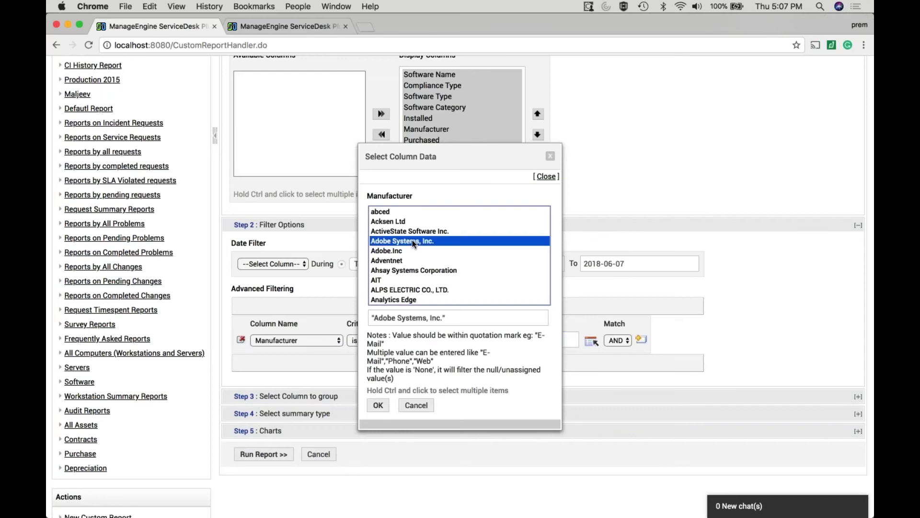
pyautogui.press('Return')
# Run the filtered software report and look over its list of Adobe software.
pyautogui.scroll(-2, 261, 412)
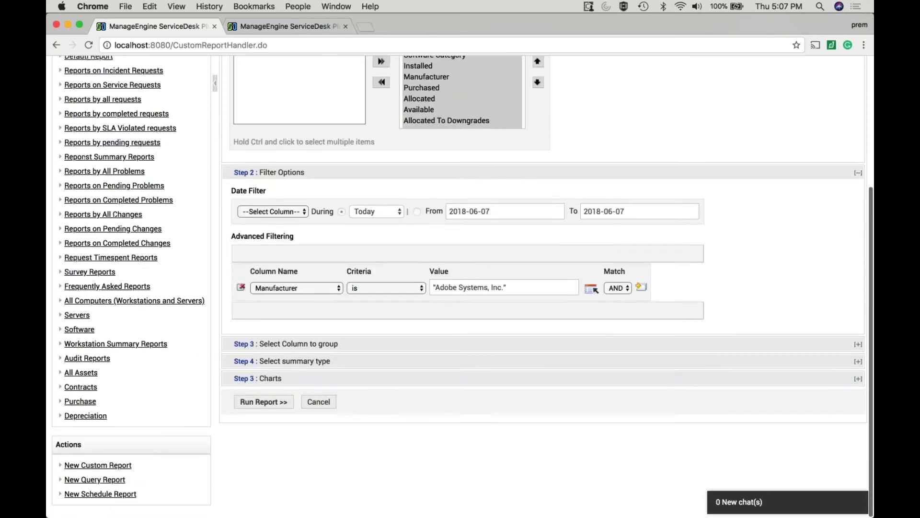
pyautogui.click(261, 408)
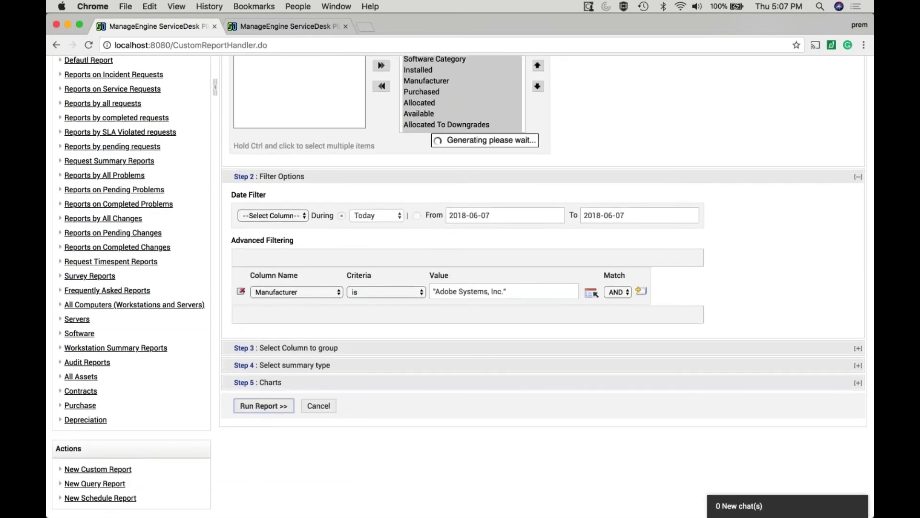
pyautogui.scroll(-4, 549, 304)
pyautogui.scroll(5, 550, 305)
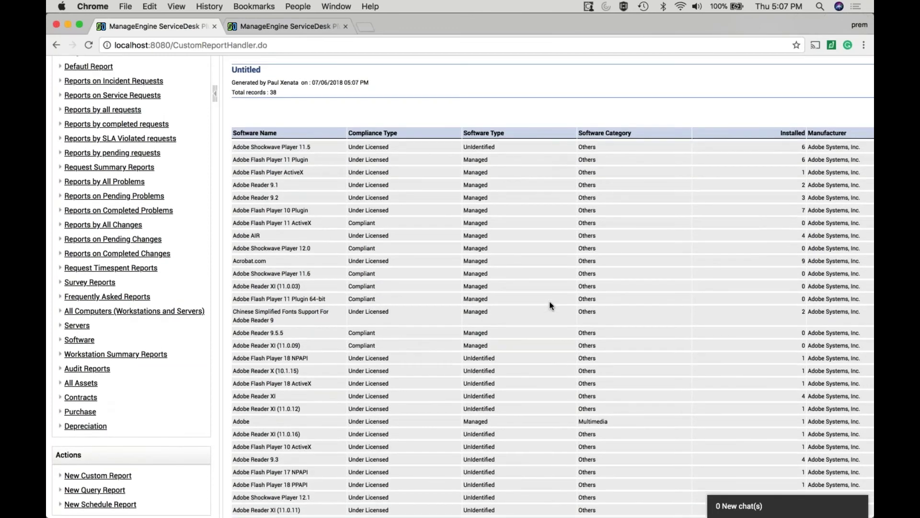
# Edit the report to add a PieChart 2D with Software Name as the axis column.
pyautogui.click(378, 149)
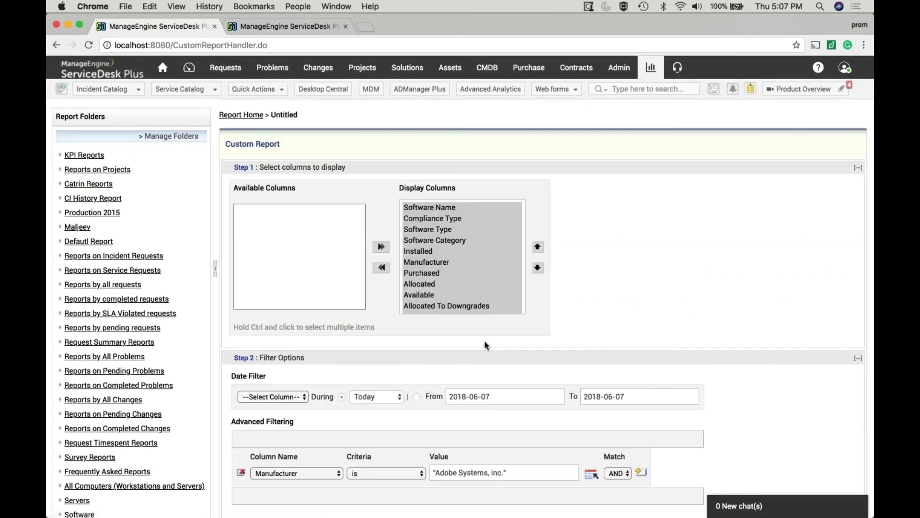
pyautogui.scroll(-5, 345, 385)
pyautogui.click(345, 385)
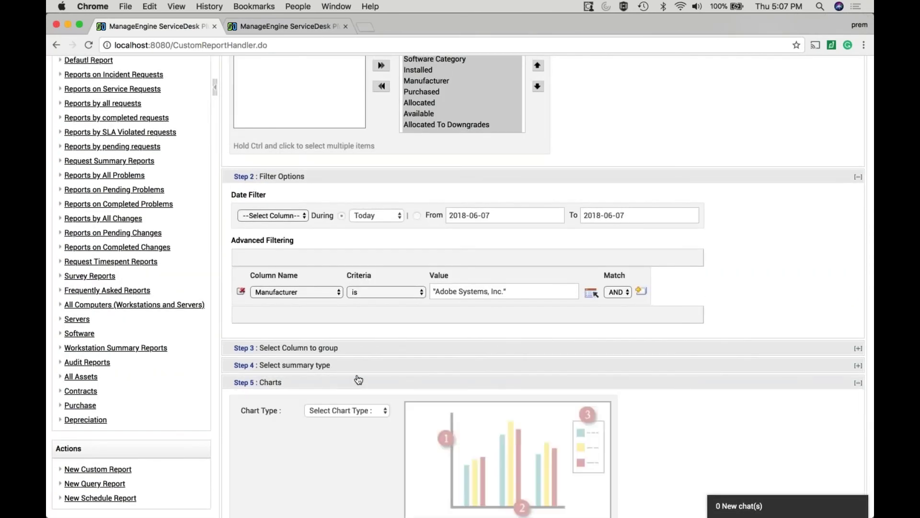
pyautogui.scroll(-4, 353, 378)
pyautogui.click(362, 331)
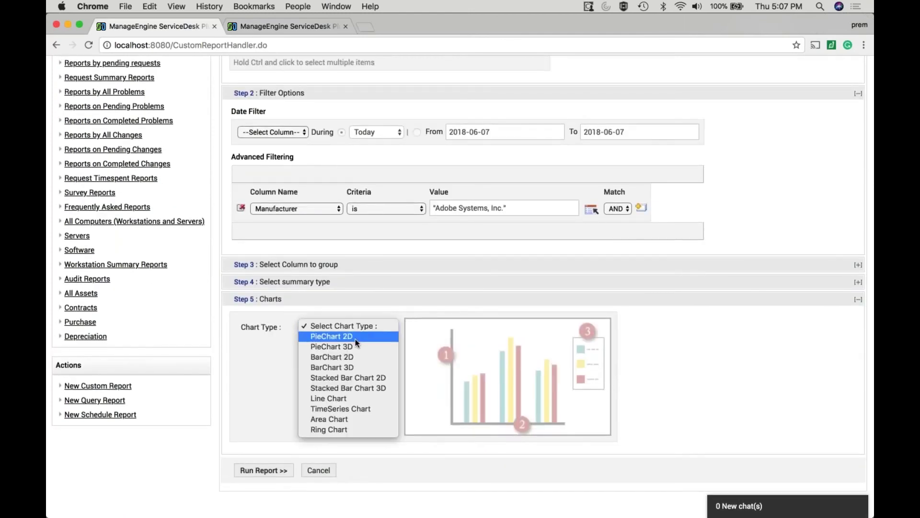
pyautogui.click(355, 336)
pyautogui.click(354, 347)
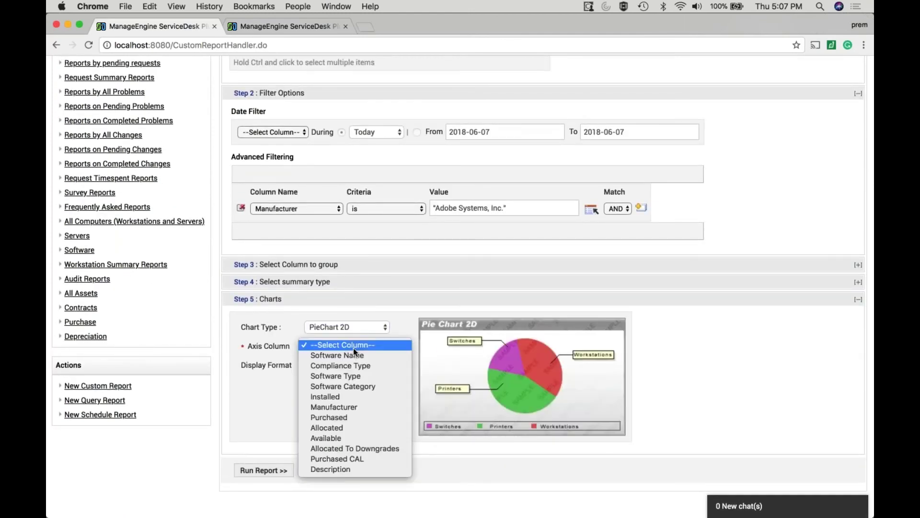
pyautogui.click(353, 355)
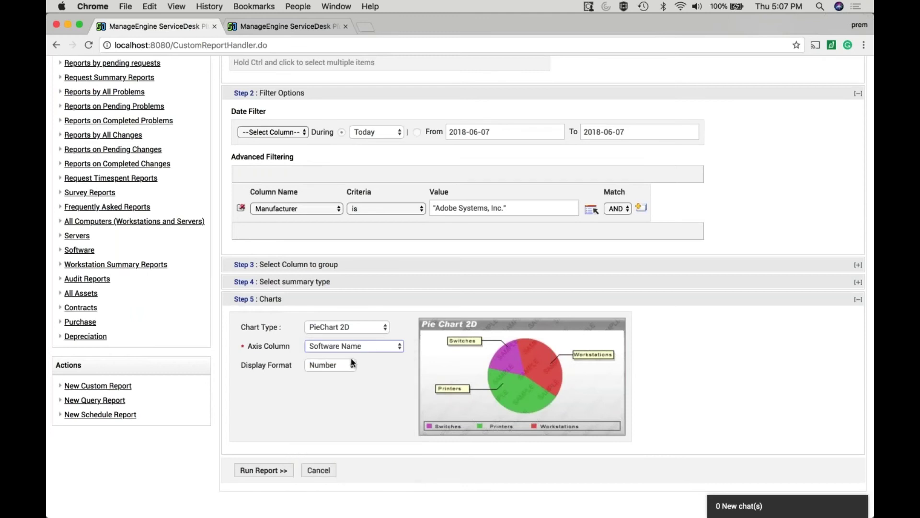
# Run the report with the chart and examine the pie chart and the license columns.
pyautogui.click(264, 469)
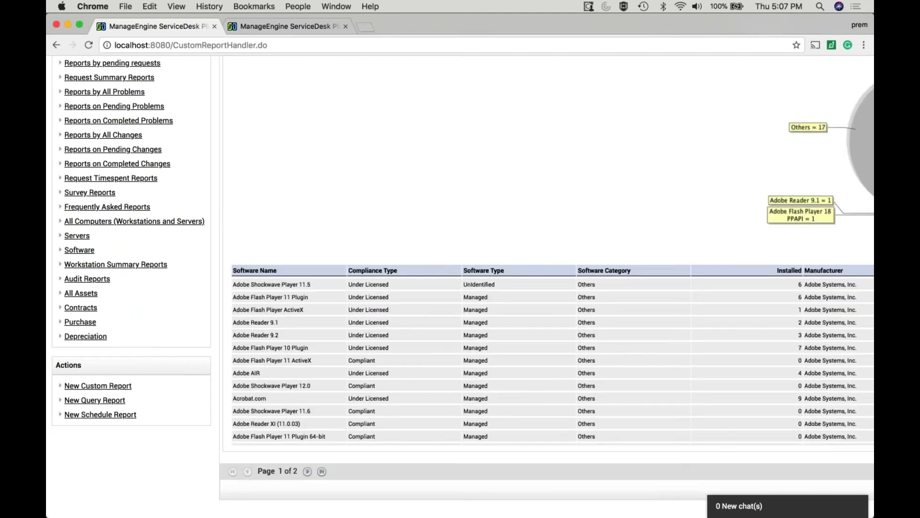
pyautogui.hscroll(10, 460, 278)
pyautogui.scroll(1, 460, 278)
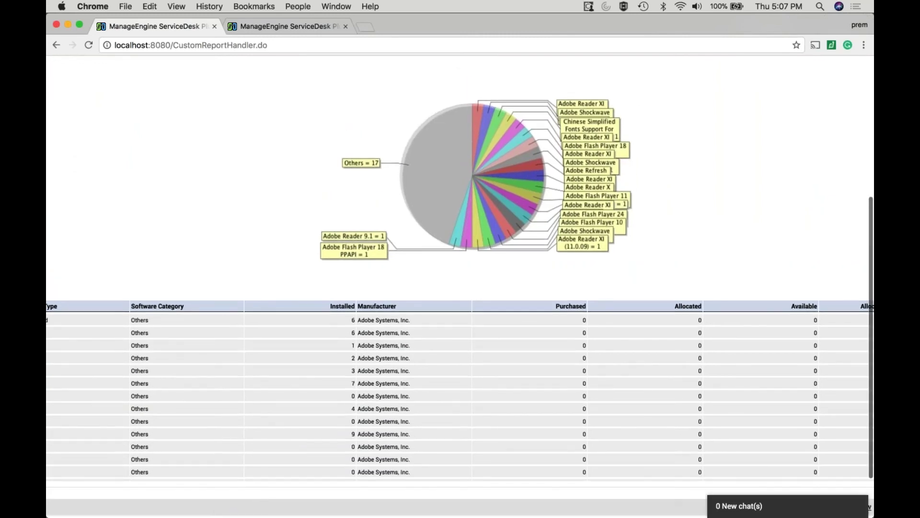
pyautogui.scroll(5, 460, 287)
pyautogui.hscroll(4, 451, 286)
pyautogui.hscroll(-4, 451, 285)
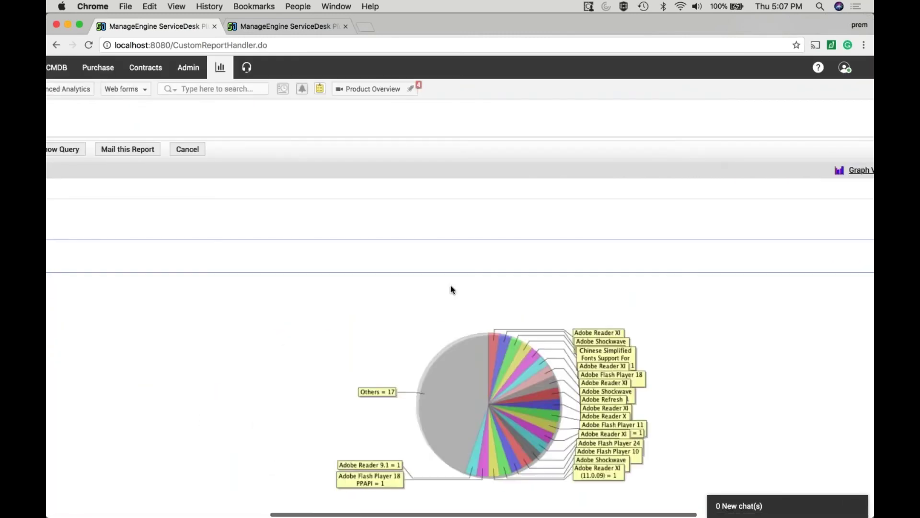
pyautogui.hscroll(-7, 451, 288)
# Reopen the report's settings to review its columns, filter and chart options, and run it again.
pyautogui.click(265, 149)
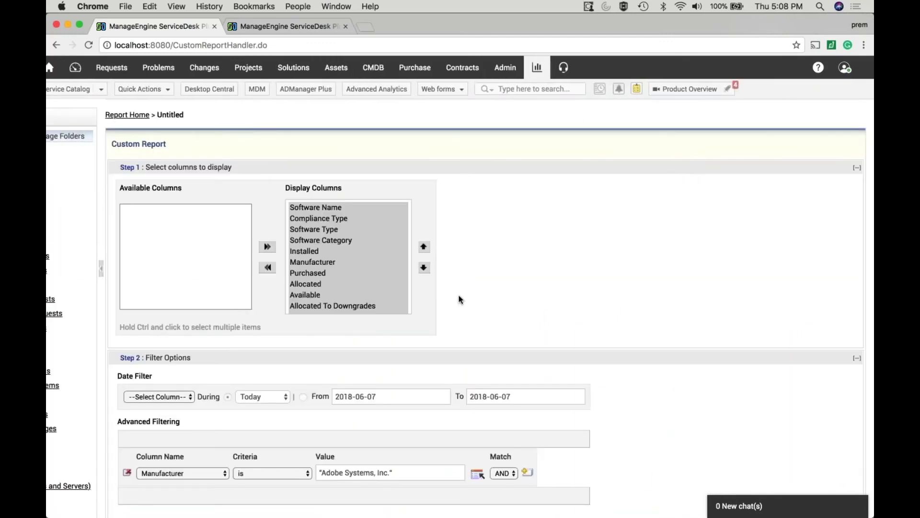
pyautogui.hscroll(-3, 459, 299)
pyautogui.scroll(-6, 459, 300)
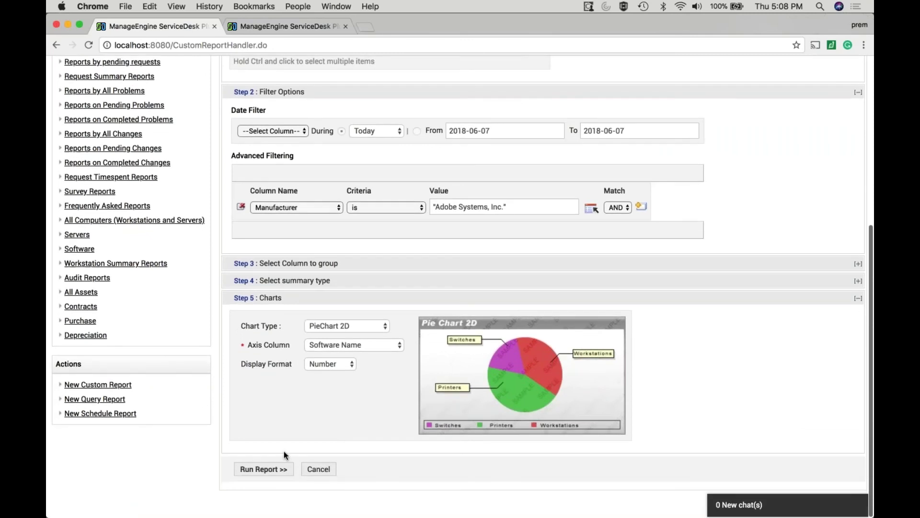
pyautogui.click(280, 470)
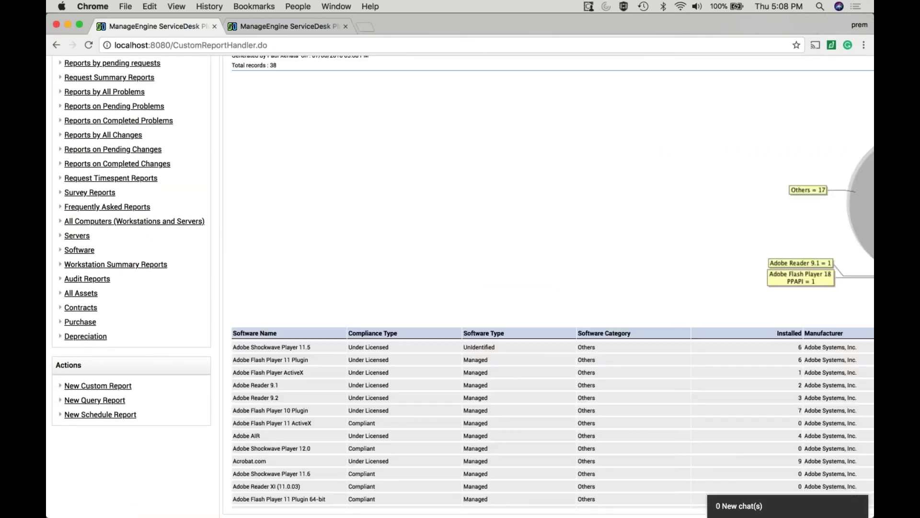
# Show the SQL query behind the untitled report and open it with the query editor.
pyautogui.hscroll(3, 439, 275)
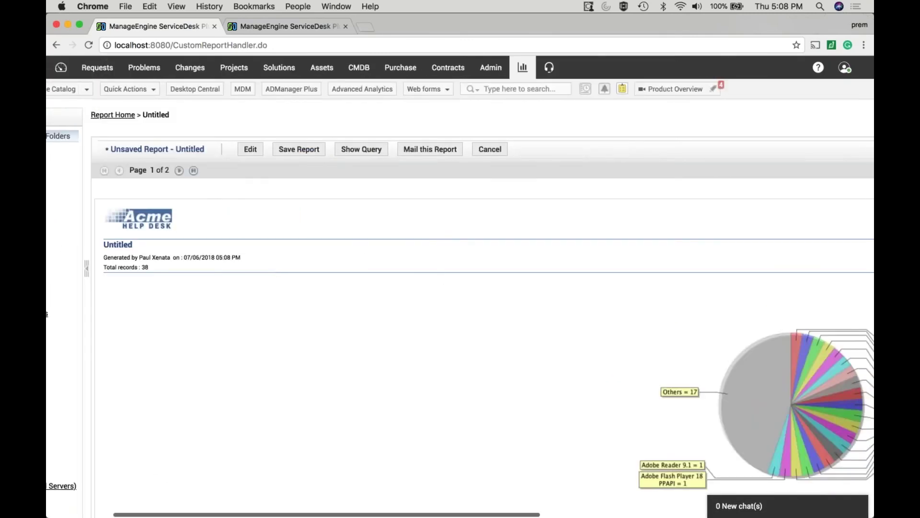
pyautogui.click(362, 149)
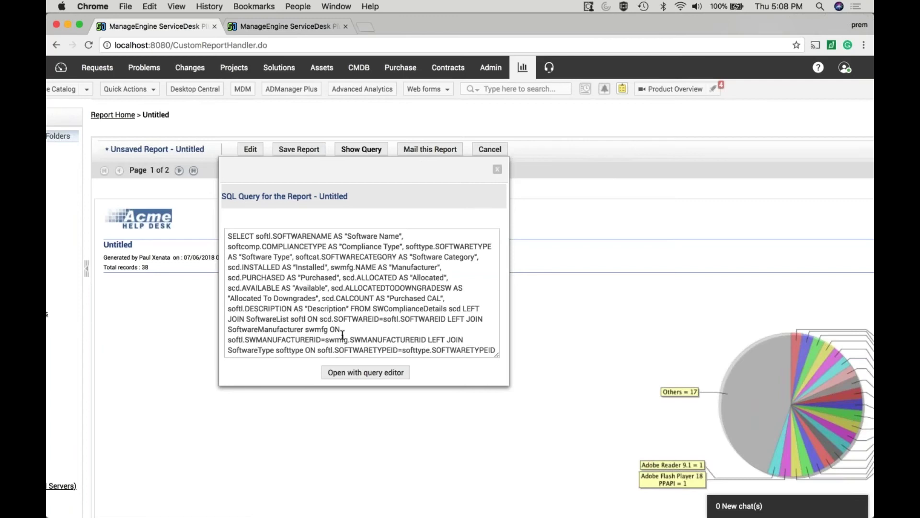
pyautogui.click(369, 374)
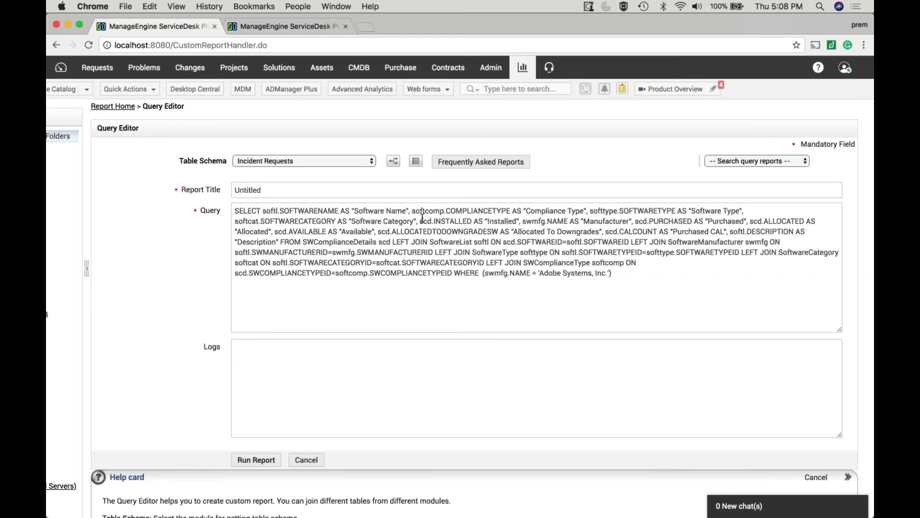
# View the Incident Requests table schema diagram, close it, and open the diagram for the Software schema instead.
pyautogui.click(394, 161)
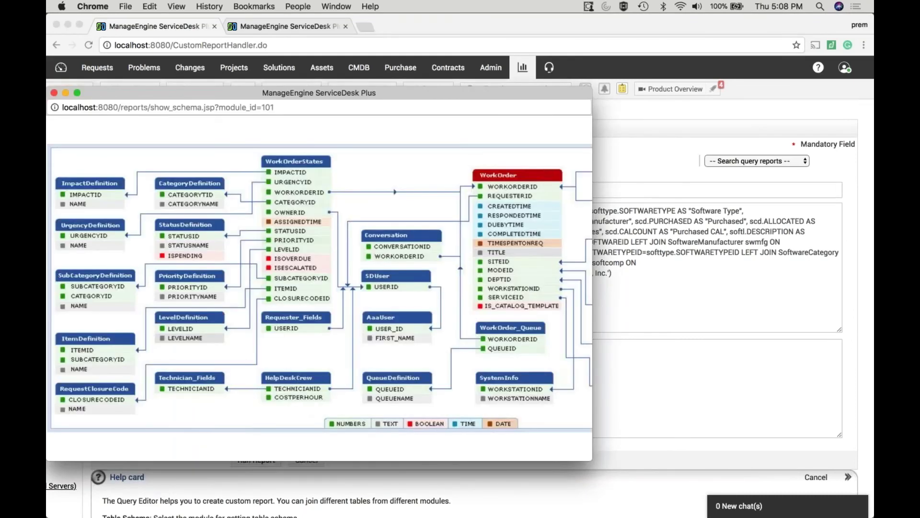
pyautogui.click(54, 92)
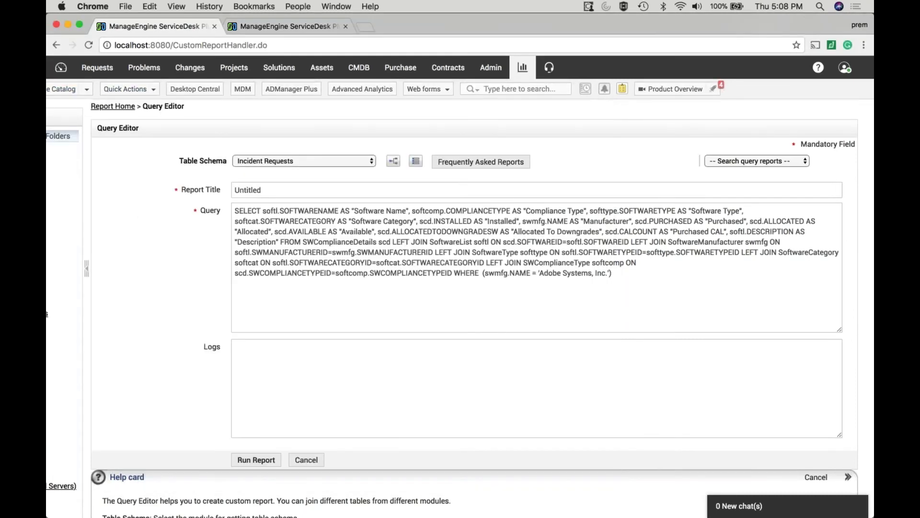
pyautogui.click(329, 163)
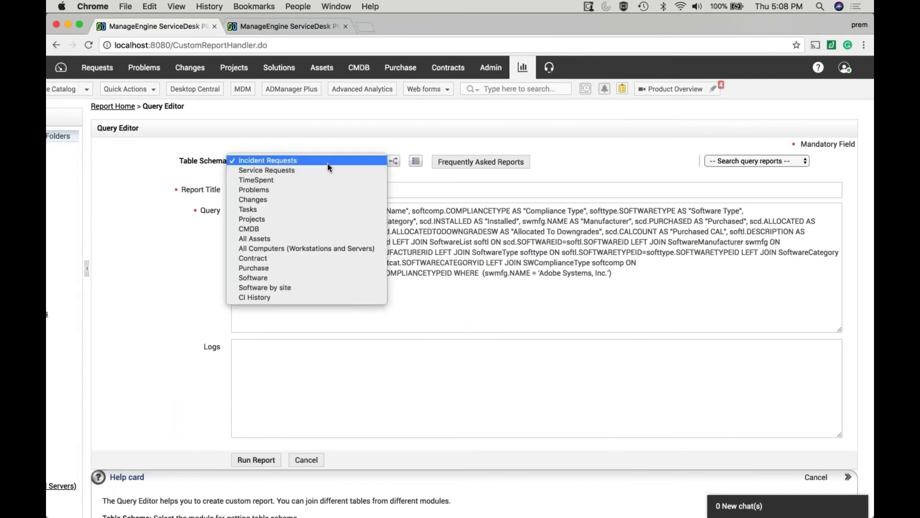
pyautogui.click(306, 279)
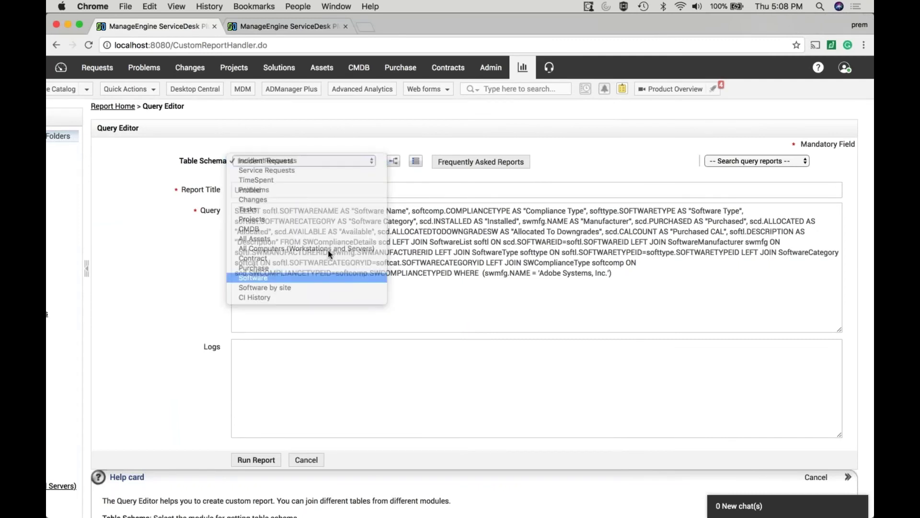
pyautogui.click(393, 161)
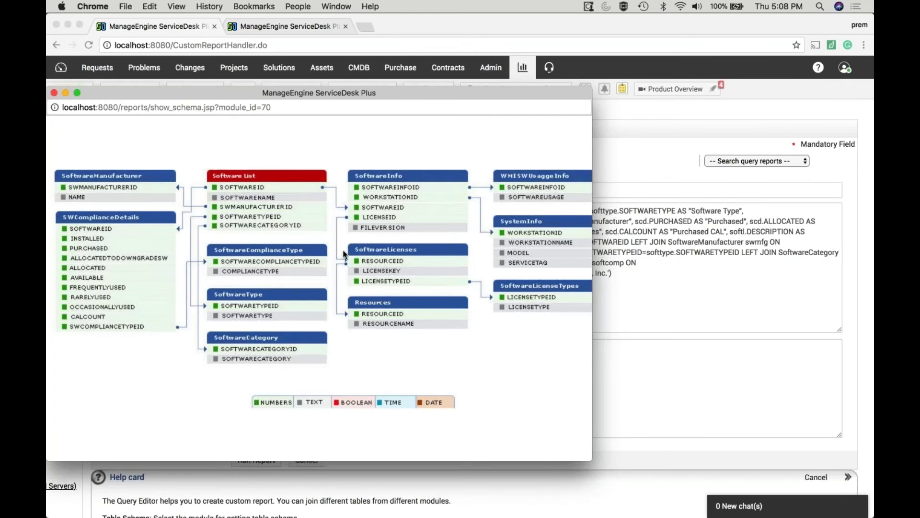
# Close the Software schema diagram, show the CMDB's configuration items, and open the Assets home in a separate browser tab beside it.
pyautogui.click(54, 93)
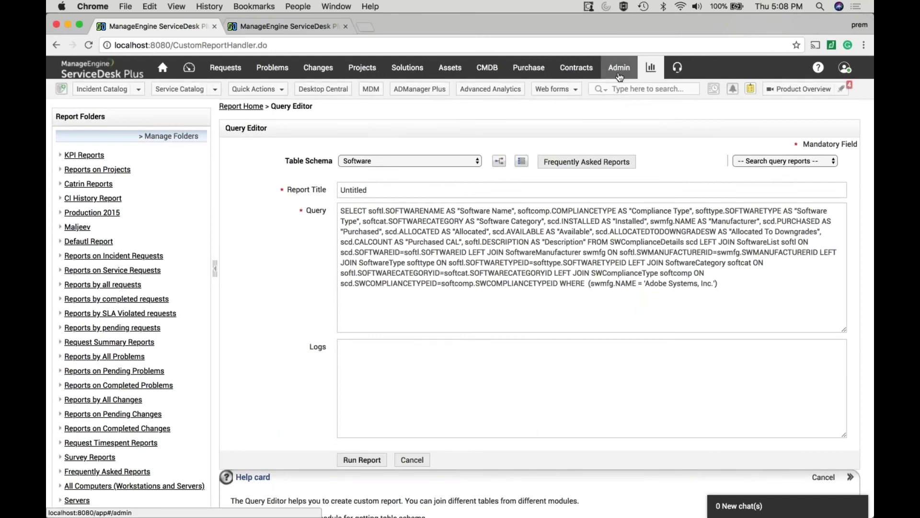
pyautogui.click(489, 70)
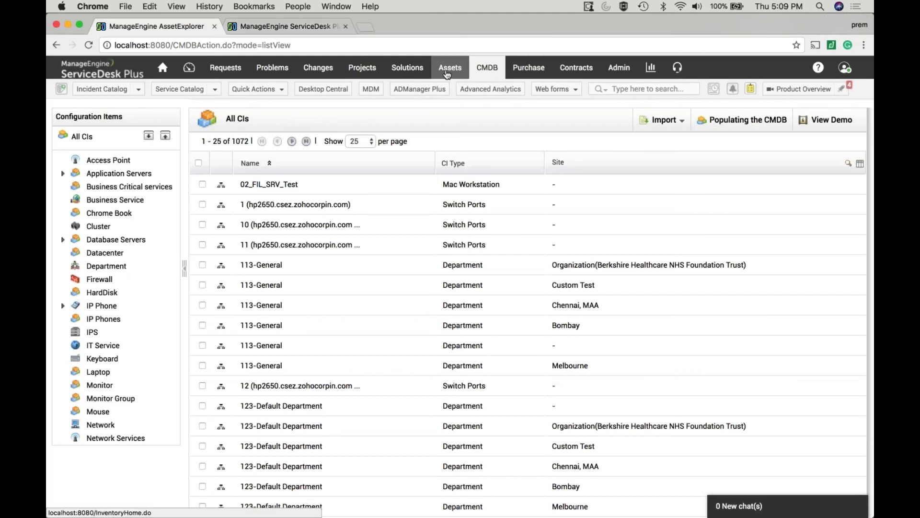
pyautogui.rightClick(447, 75)
pyautogui.click(463, 73)
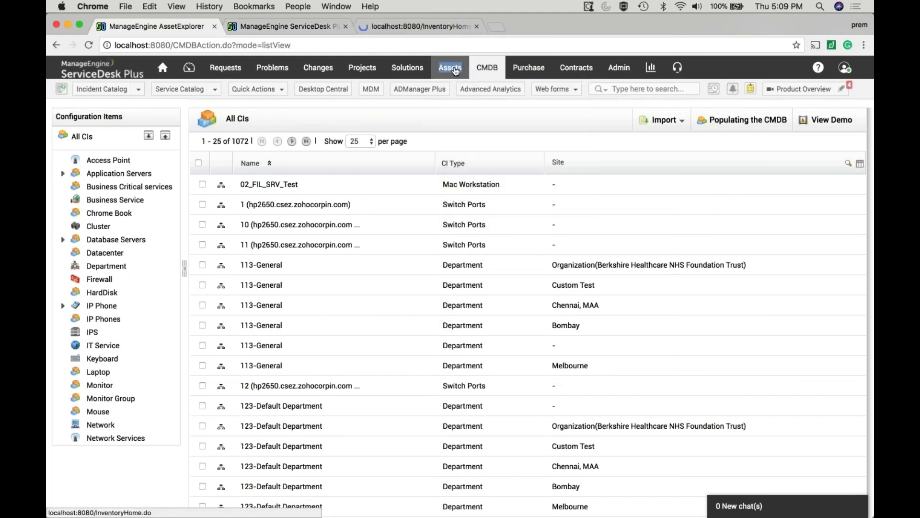
pyautogui.moveTo(398, 29); pyautogui.dragTo(238, 27)
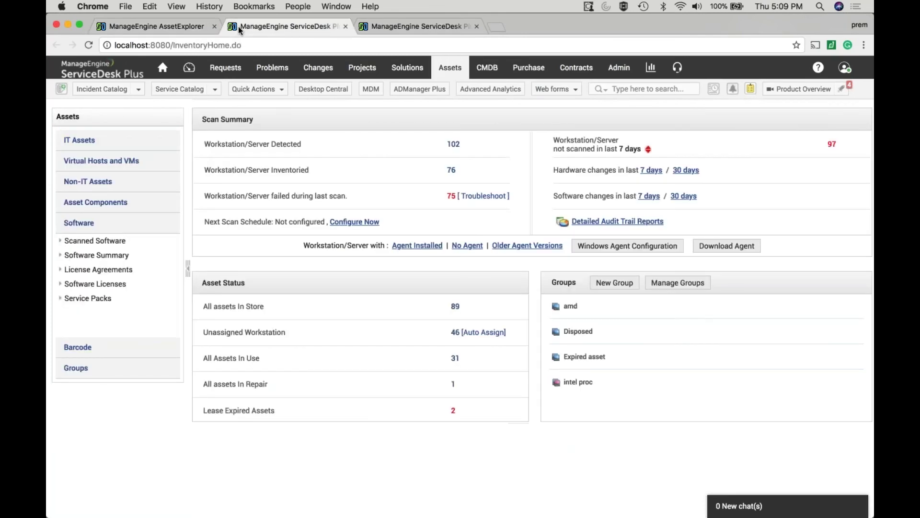
# List the servers under IT Assets and examine their CI types, models and operating systems.
pyautogui.click(121, 144)
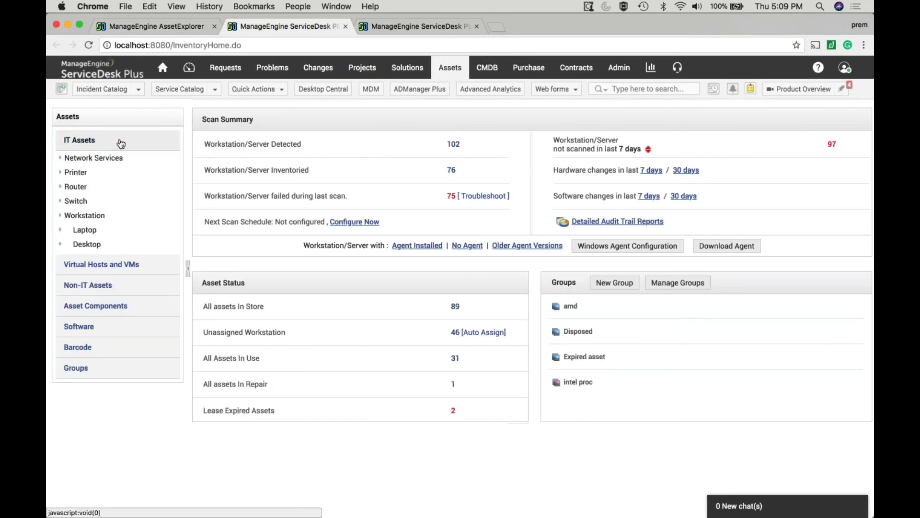
pyautogui.scroll(-1, 107, 191)
pyautogui.scroll(-8, 107, 191)
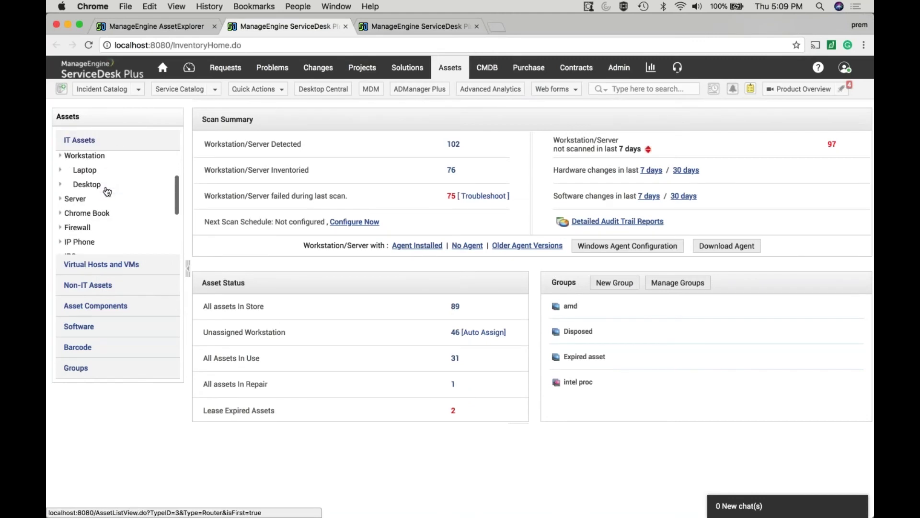
pyautogui.scroll(5, 107, 191)
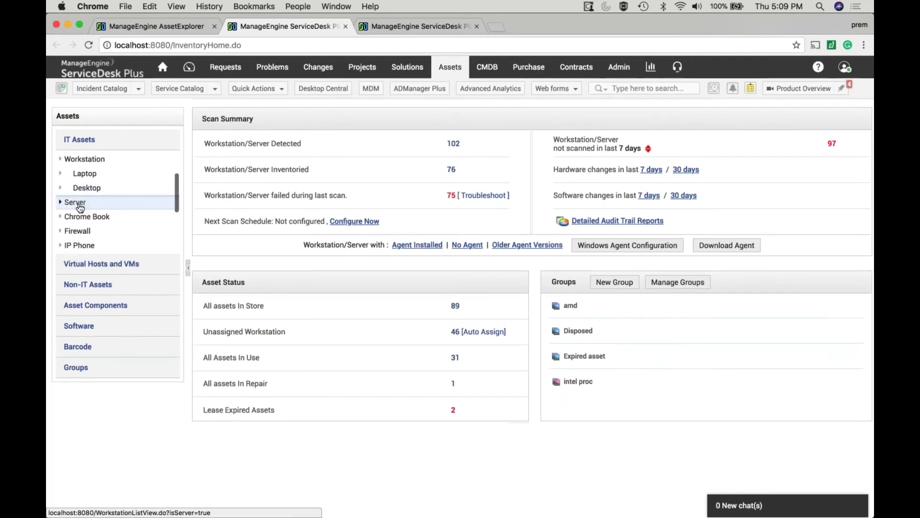
pyautogui.click(79, 204)
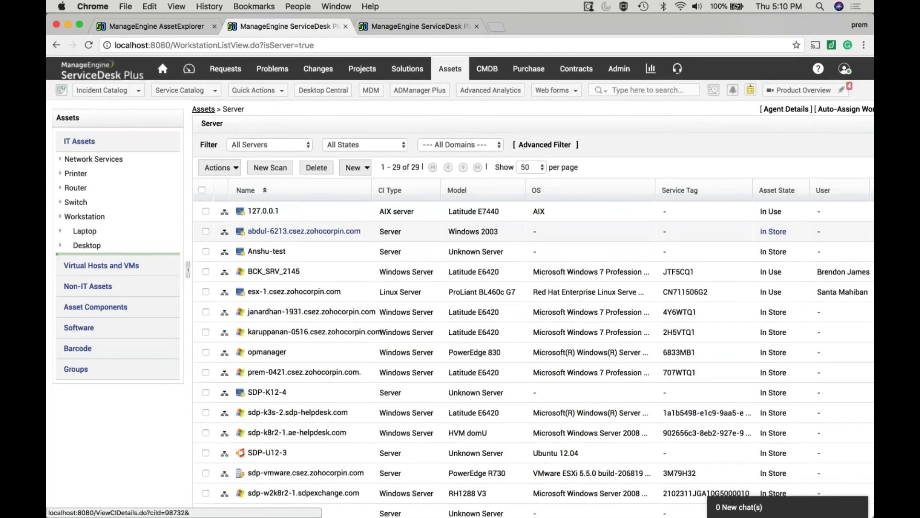
pyautogui.scroll(-3, 297, 225)
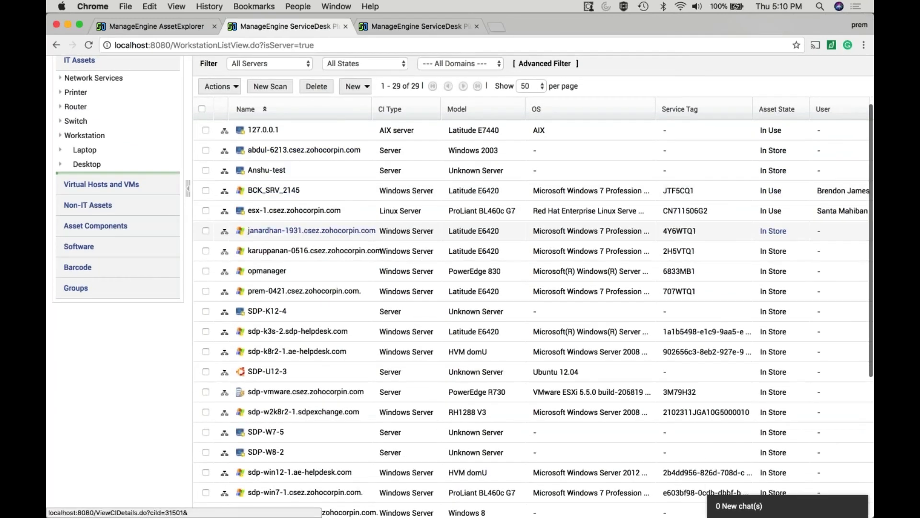
pyautogui.scroll(-2, 297, 237)
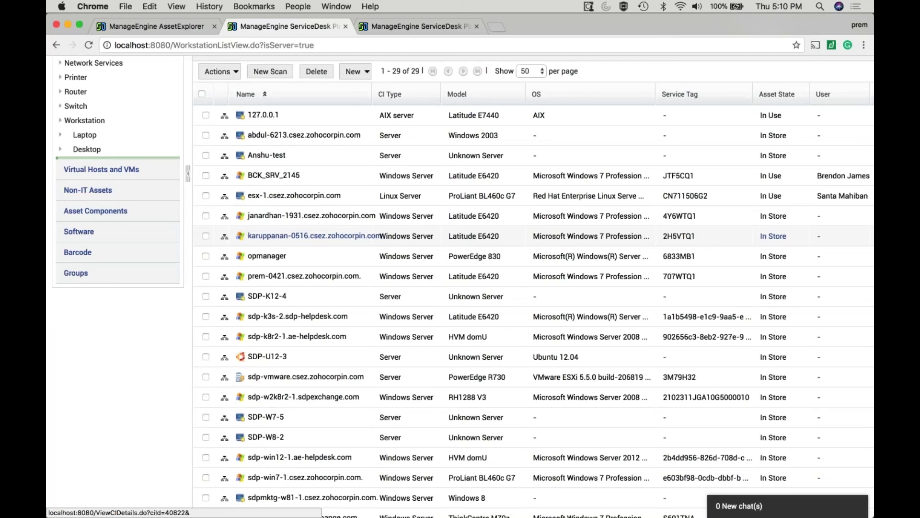
# Return to the CMDB and expand the Server CI type to view its subtypes, including Servicedesk server.
pyautogui.click(178, 26)
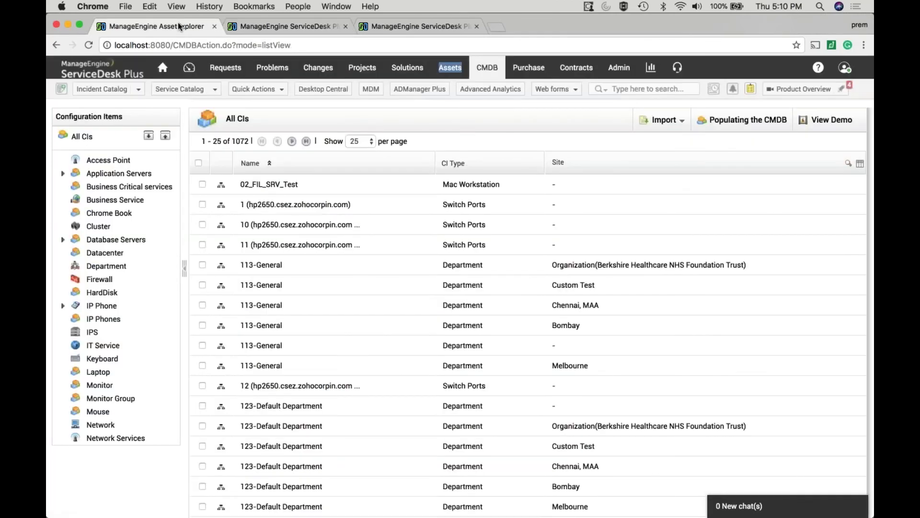
pyautogui.scroll(-5, 133, 343)
pyautogui.scroll(-5, 133, 343)
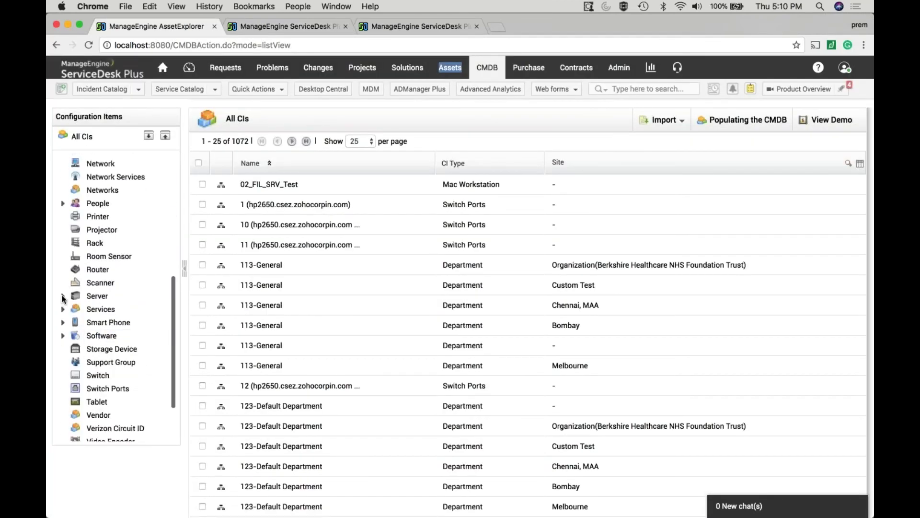
pyautogui.click(63, 296)
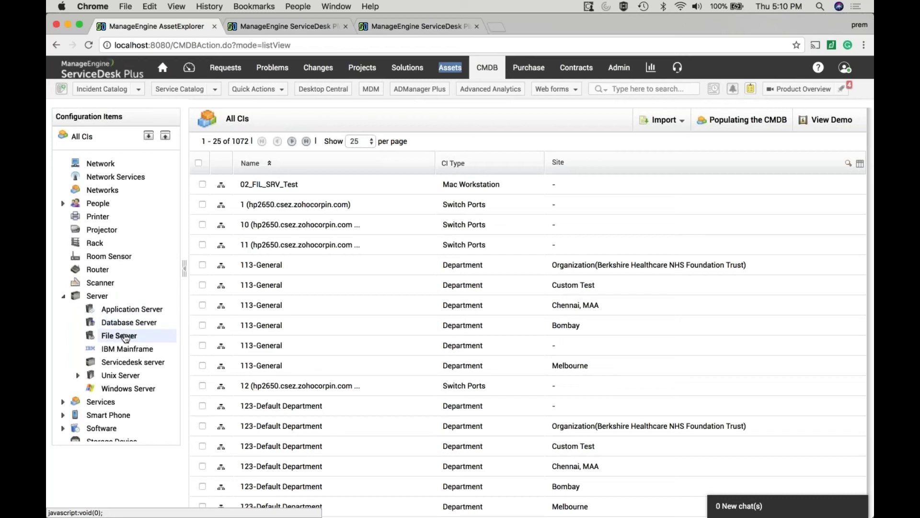
pyautogui.click(125, 363)
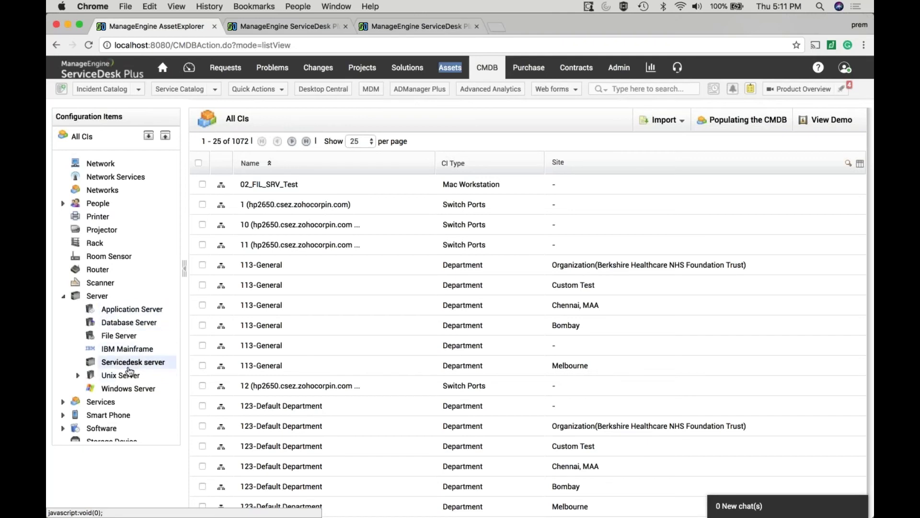
# Open Configuration Item Types under the Asset Management admin settings and review the CI type hierarchy down to the Server subtypes.
pyautogui.click(430, 28)
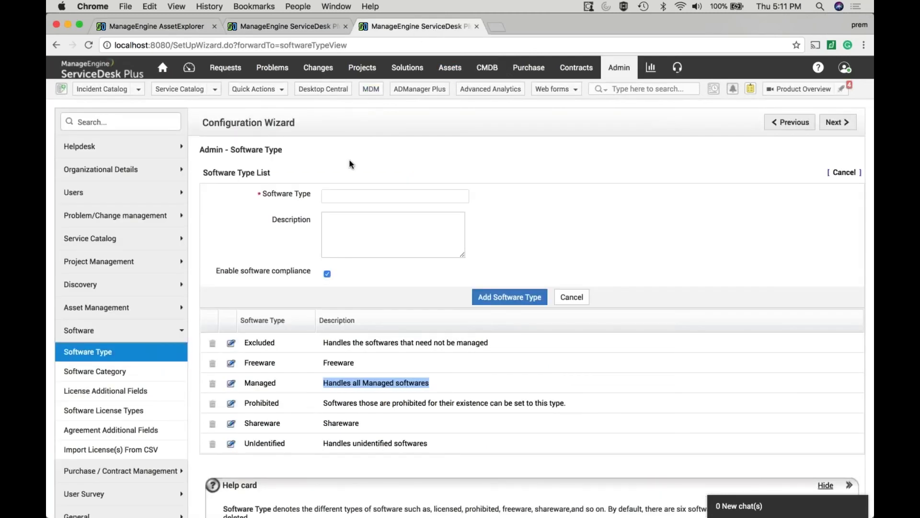
pyautogui.scroll(-1, 349, 165)
pyautogui.click(115, 286)
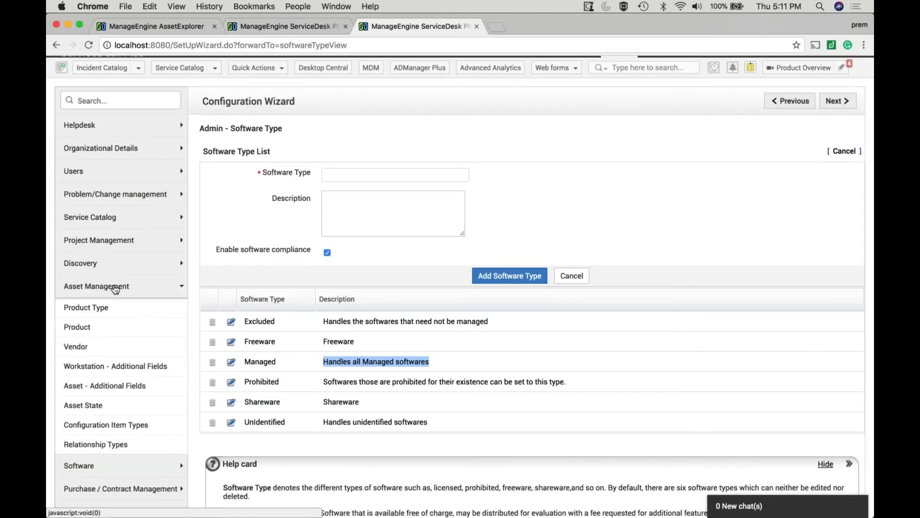
pyautogui.click(128, 425)
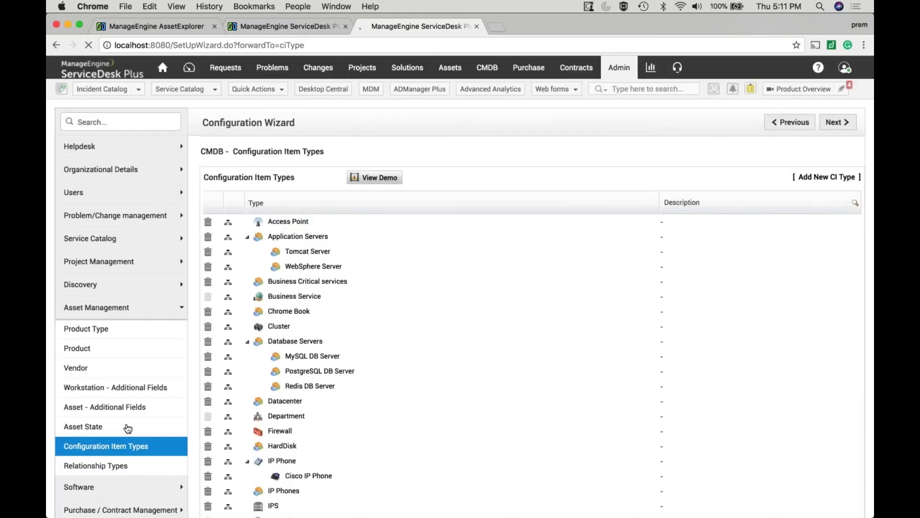
pyautogui.scroll(-5, 459, 354)
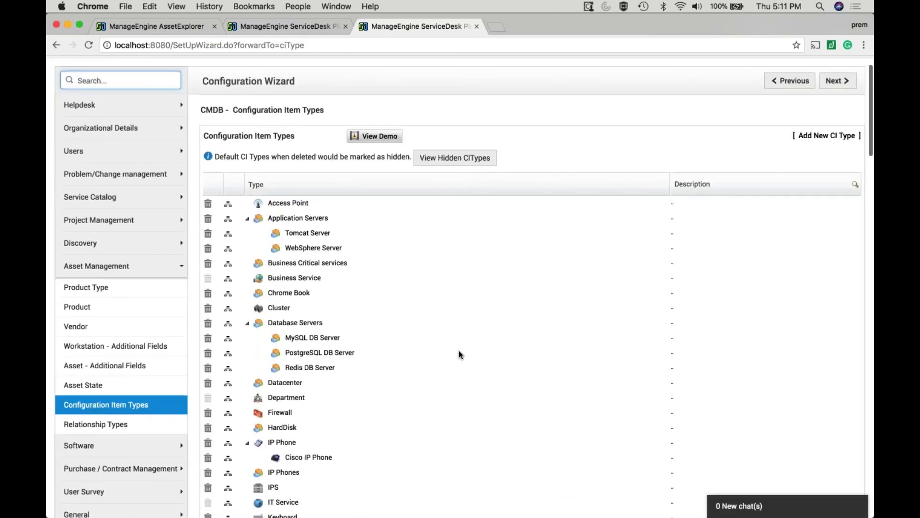
pyautogui.scroll(-5, 458, 354)
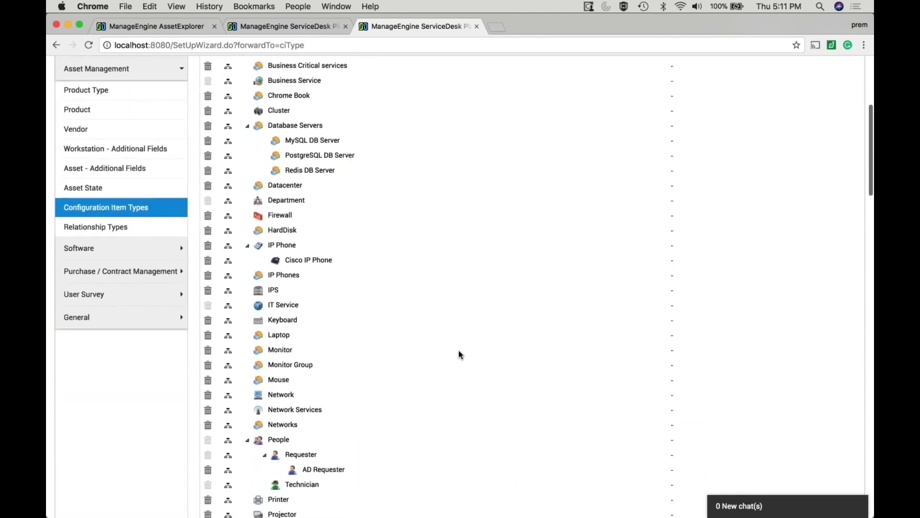
pyautogui.scroll(-7, 459, 354)
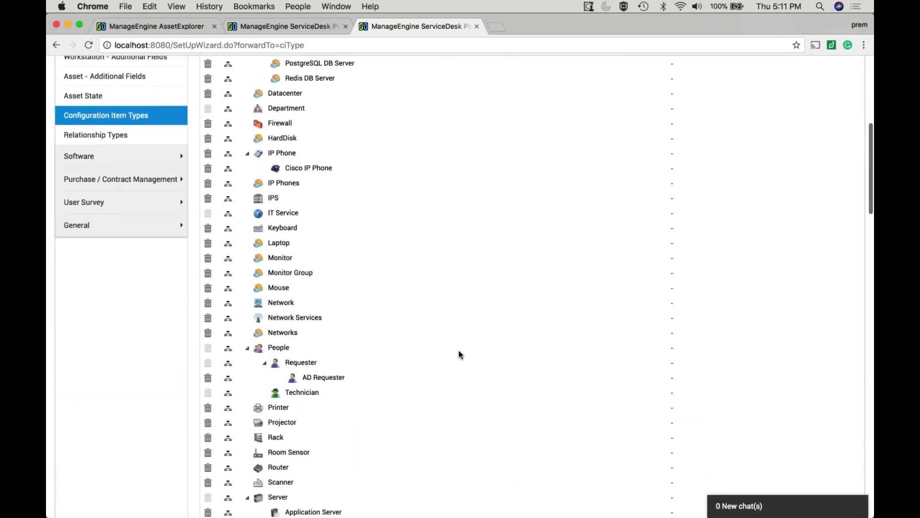
pyautogui.scroll(-4, 459, 354)
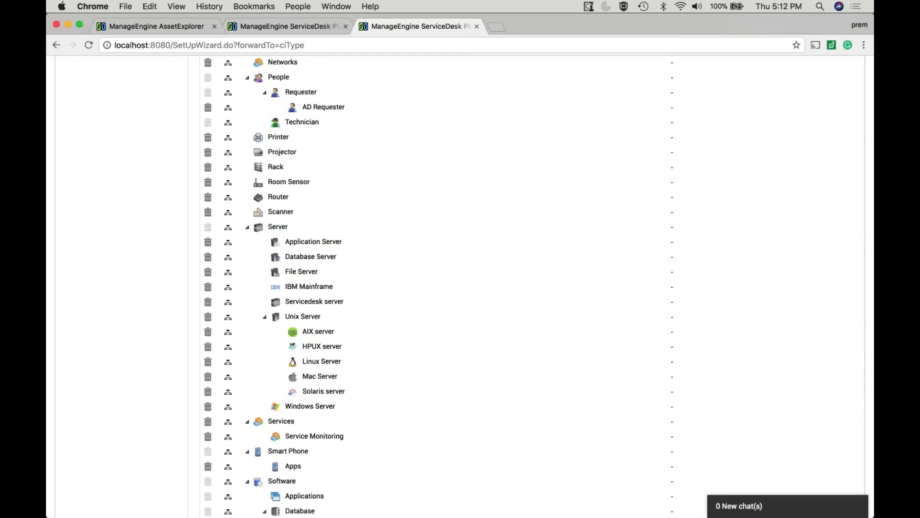
# Add a new CI type named Game Server with Server as its parent type and save it.
pyautogui.scroll(15, 541, 354)
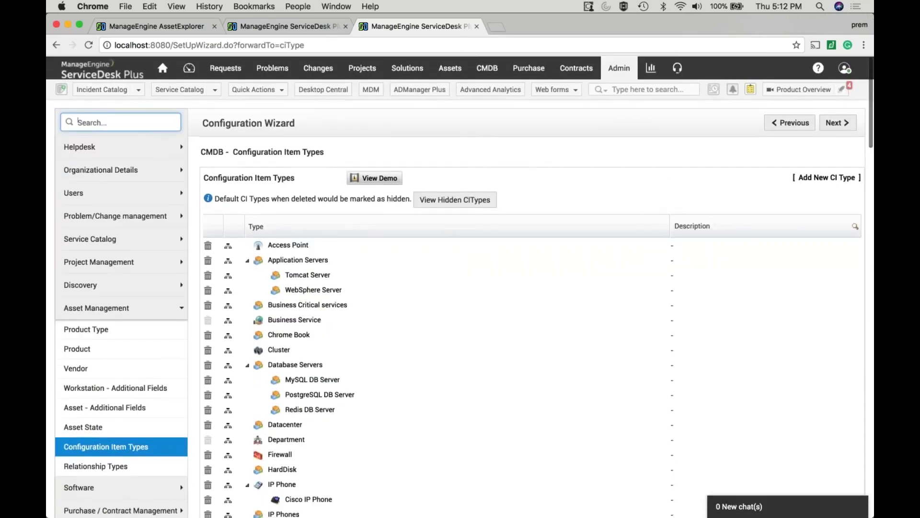
pyautogui.click(822, 177)
pyautogui.click(460, 184)
pyautogui.write('Game')
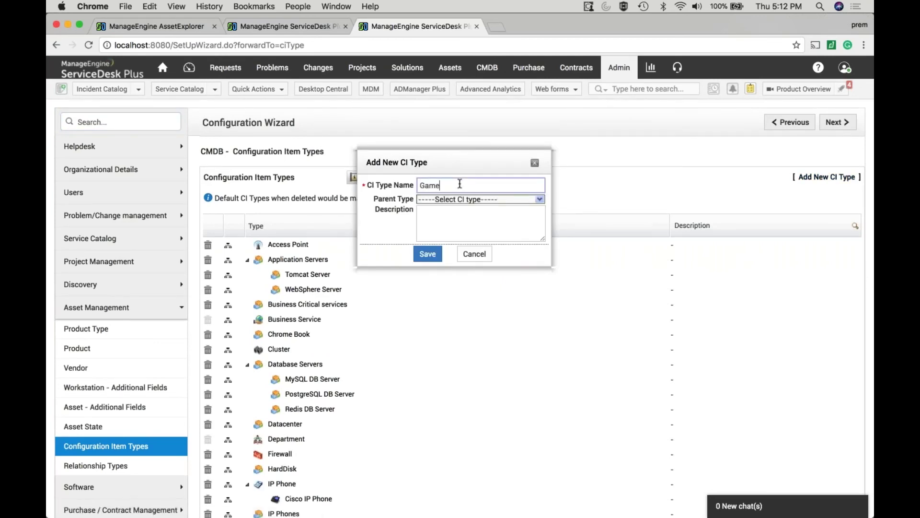
pyautogui.write('erver')
pyautogui.click(445, 199)
pyautogui.scroll(-5, 481, 259)
pyautogui.scroll(-8, 480, 259)
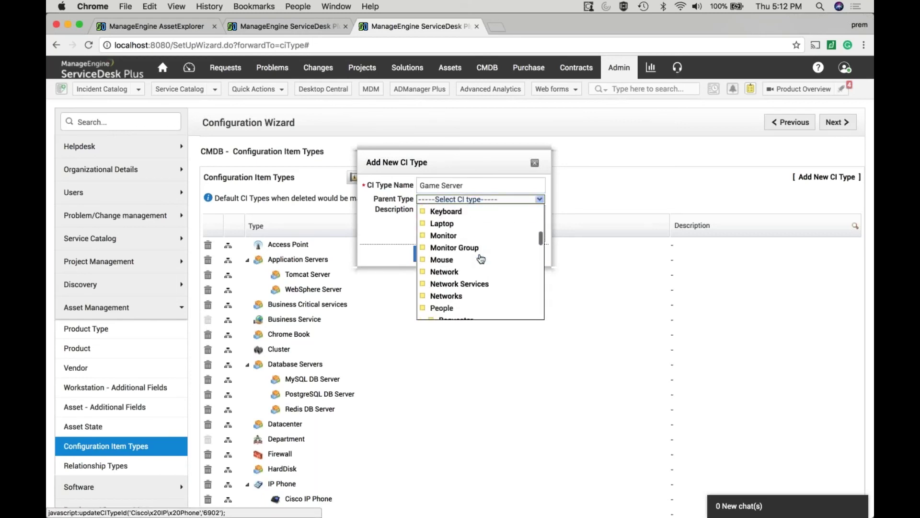
pyautogui.scroll(-3, 481, 258)
pyautogui.click(479, 258)
pyautogui.click(427, 254)
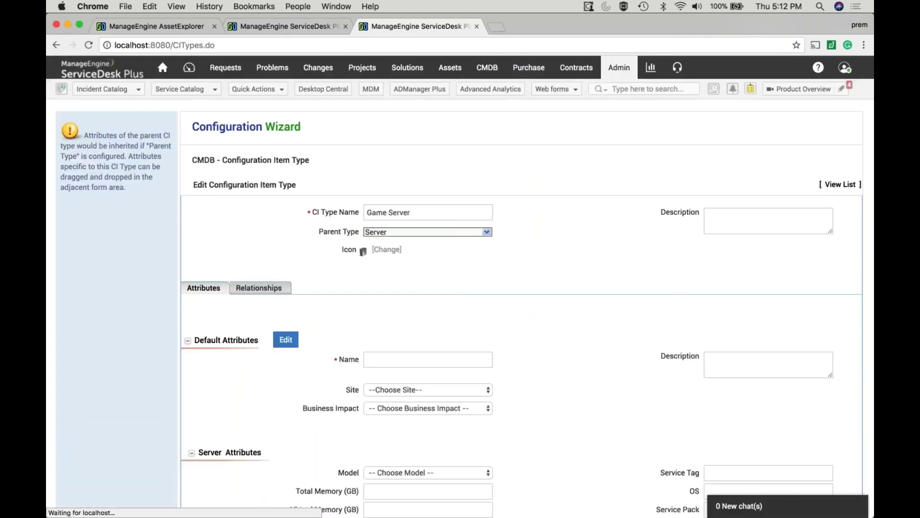
# Review the Game Server type's default and Server attributes and the field types available for its own attributes.
pyautogui.scroll(-3, 461, 316)
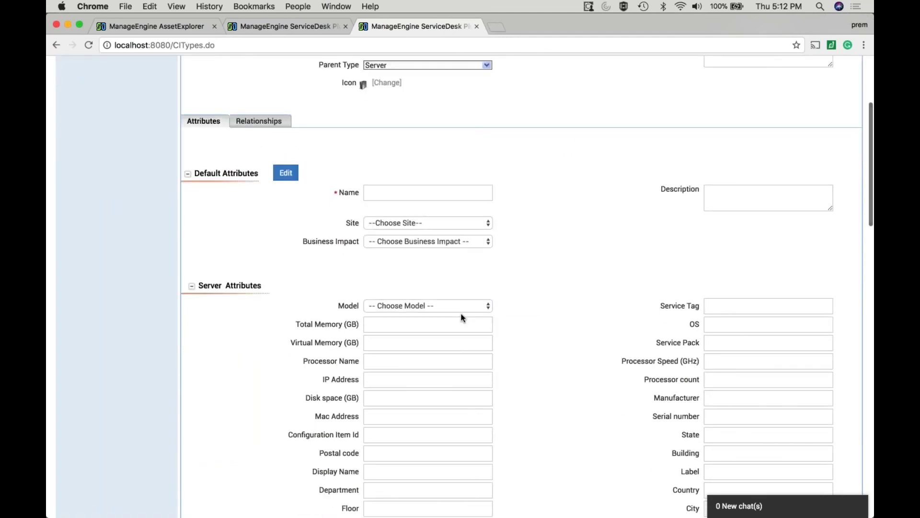
pyautogui.scroll(-1, 536, 326)
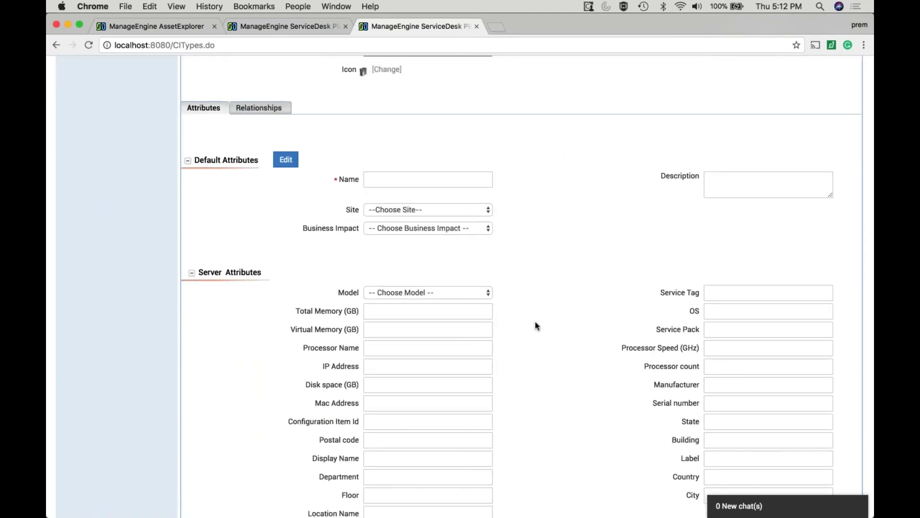
pyautogui.scroll(3, 537, 326)
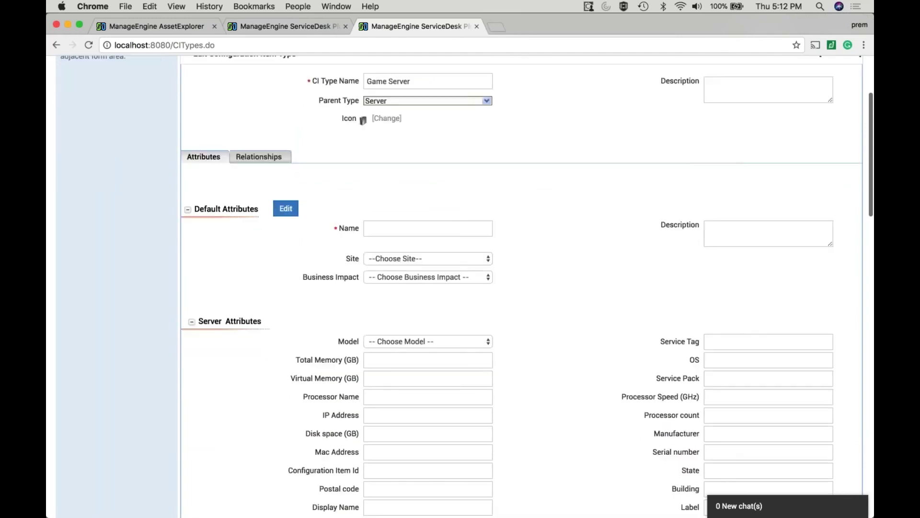
pyautogui.scroll(-5, 535, 324)
pyautogui.scroll(-14, 534, 325)
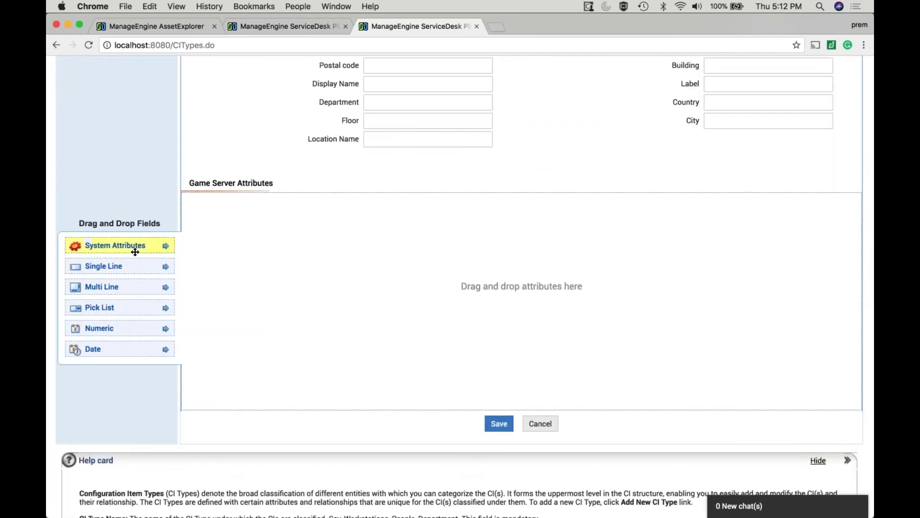
# Enter Game 1 as the Name default attribute, save the Game Server CI type, and return to the type list.
pyautogui.click(499, 424)
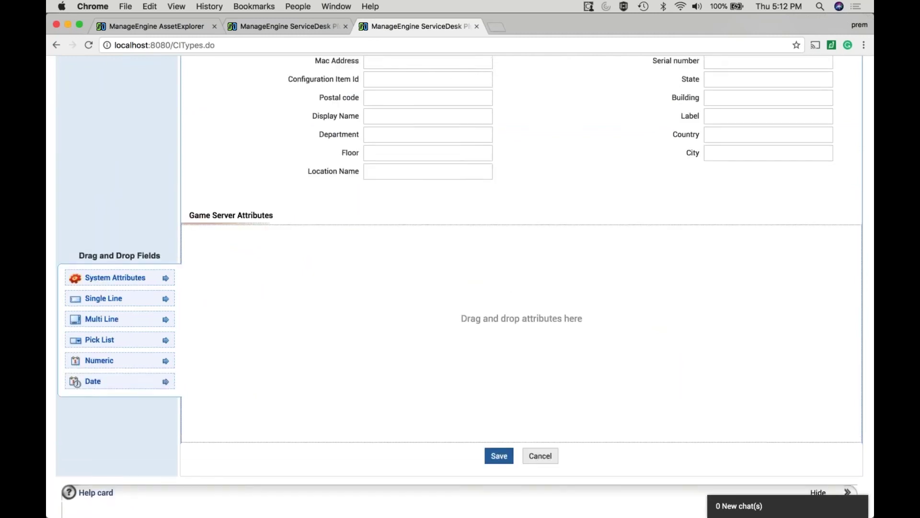
pyautogui.click(400, 325)
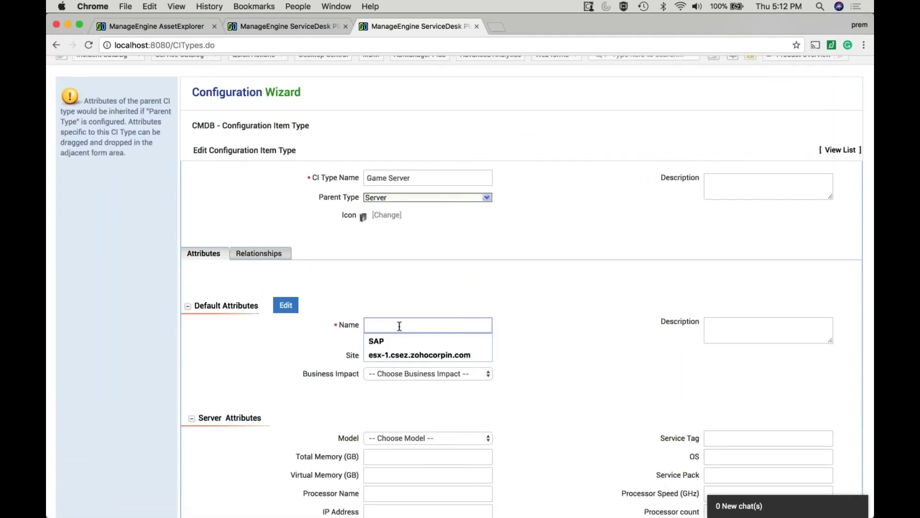
pyautogui.write('Game 1')
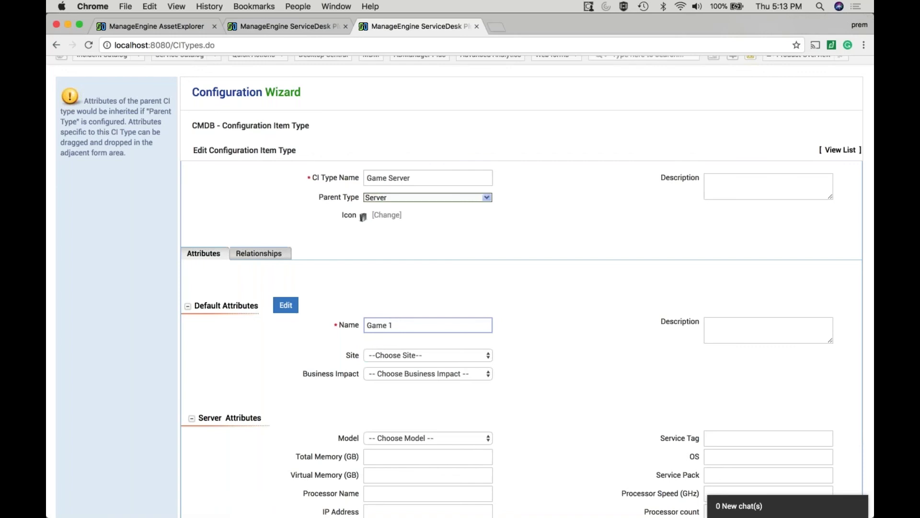
pyautogui.scroll(-15, 629, 384)
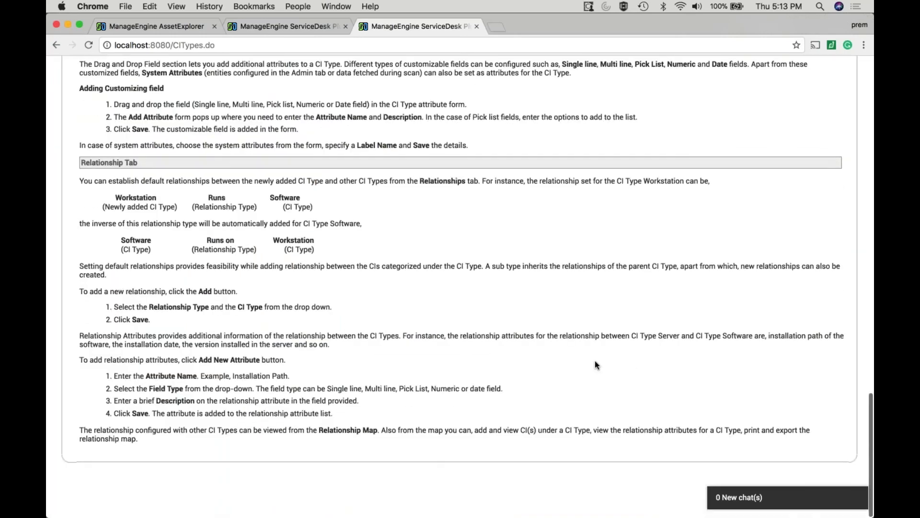
pyautogui.scroll(5, 595, 361)
pyautogui.click(499, 196)
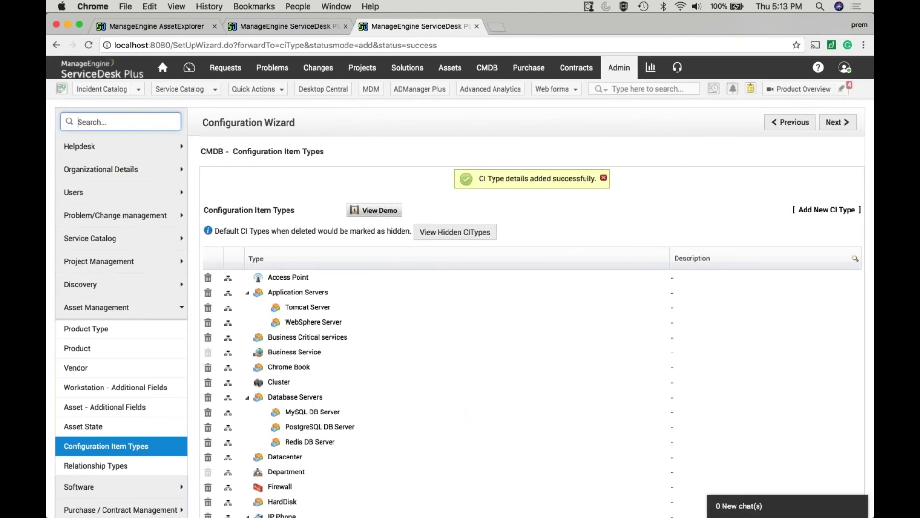
pyautogui.scroll(-5, 531, 288)
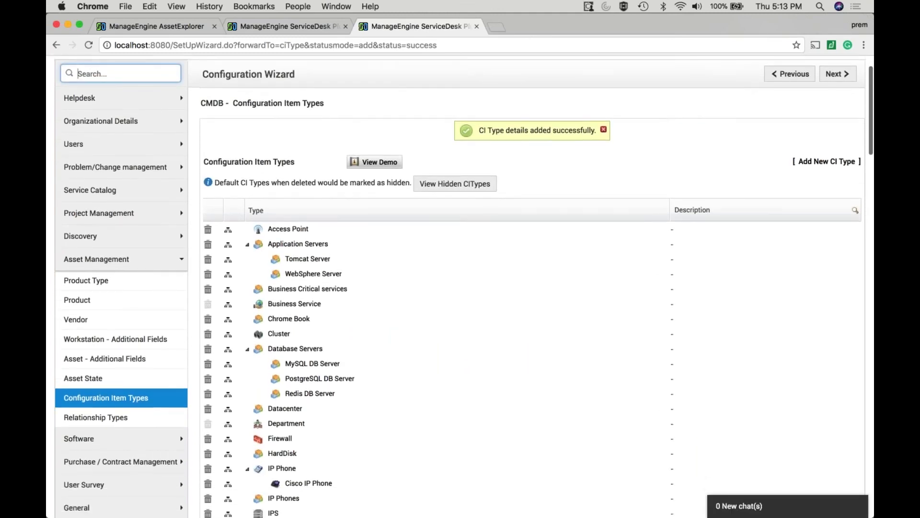
# Find the new Game Server type under Server in the CI type list, then open the Server type's configuration.
pyautogui.scroll(-6, 532, 287)
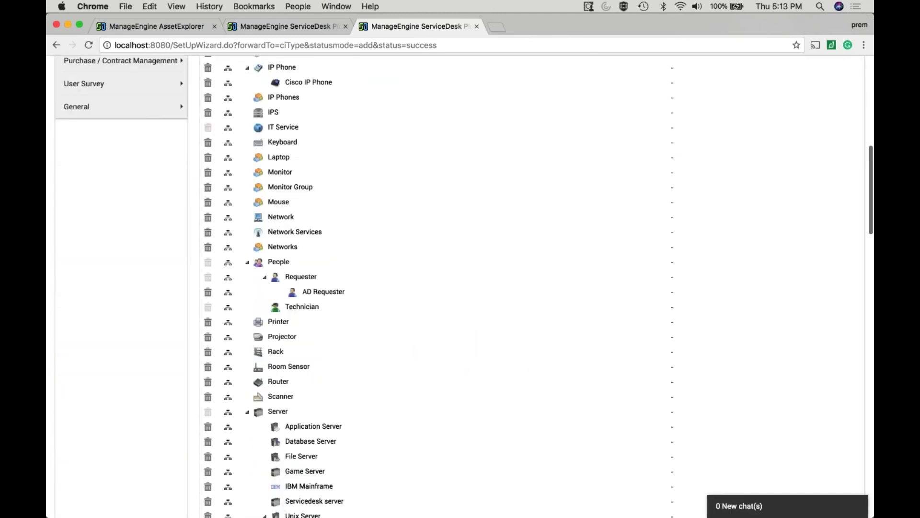
pyautogui.scroll(-2, 316, 309)
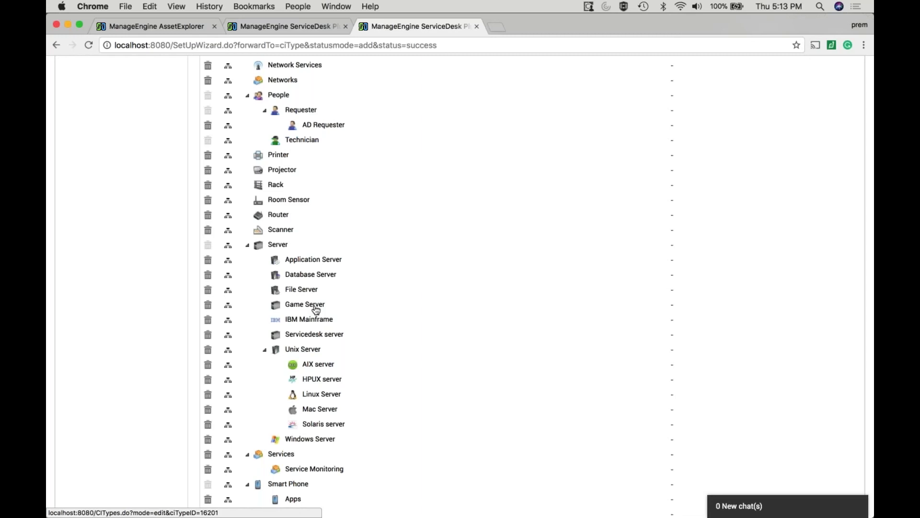
pyautogui.scroll(15, 316, 309)
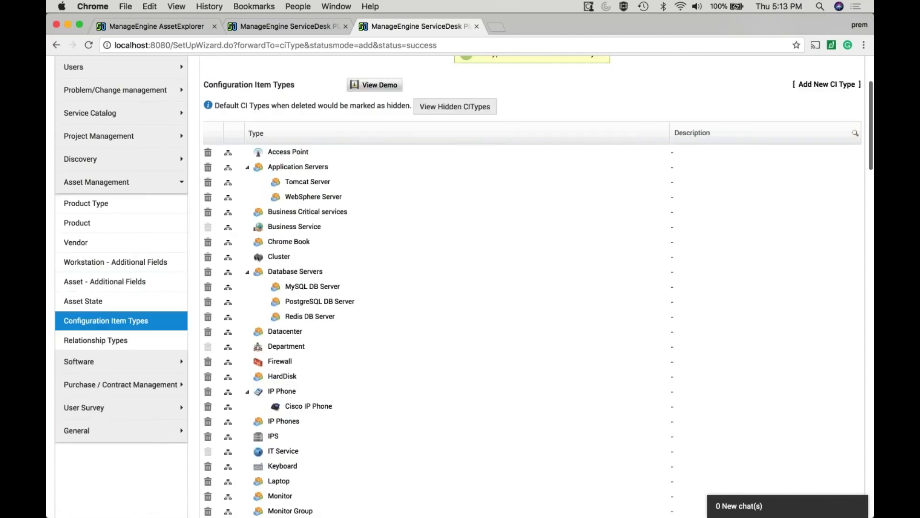
pyautogui.scroll(-1, 316, 309)
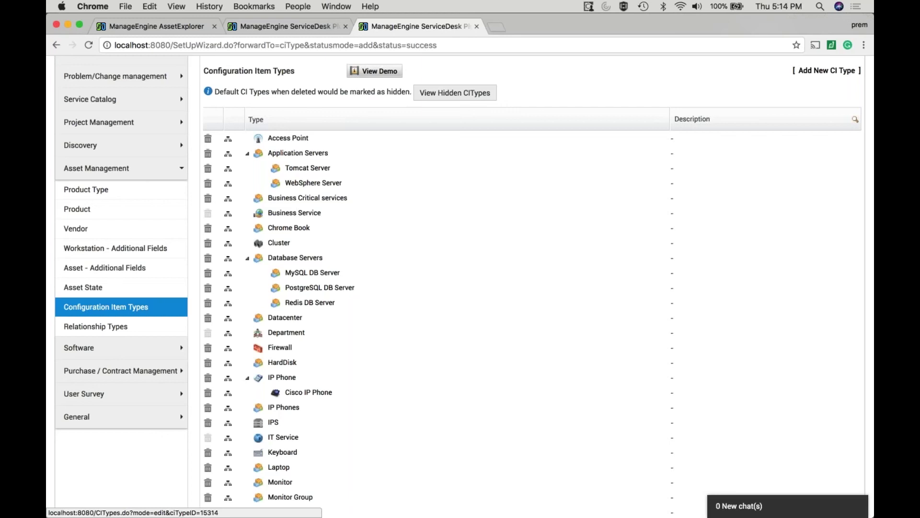
pyautogui.scroll(-4, 316, 309)
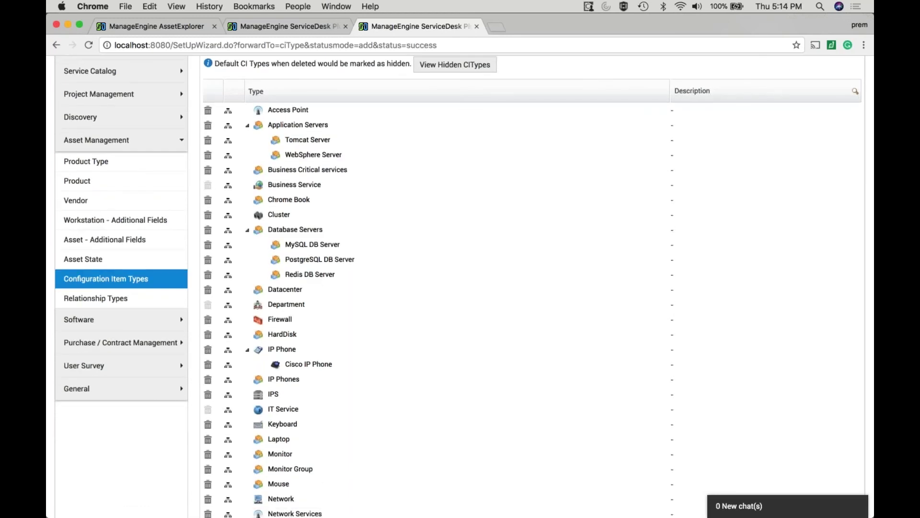
pyautogui.scroll(-15, 316, 309)
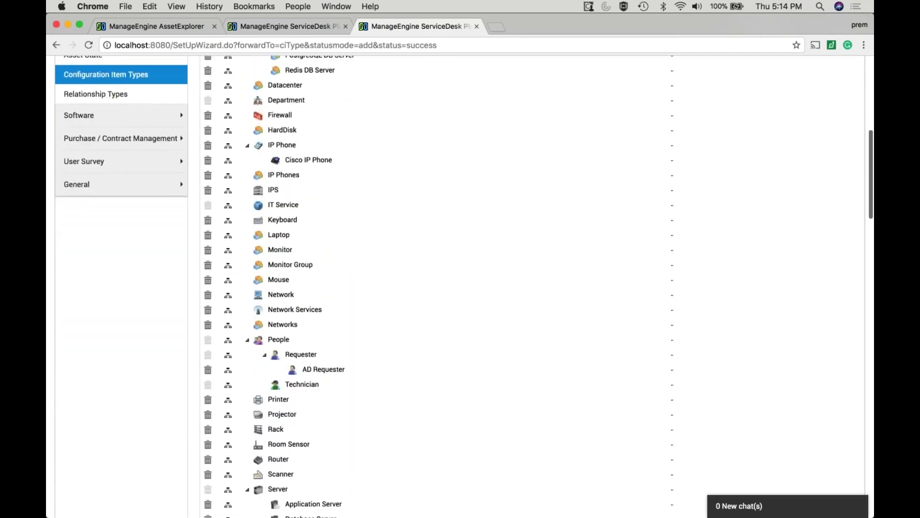
pyautogui.scroll(-4, 316, 287)
pyautogui.click(277, 289)
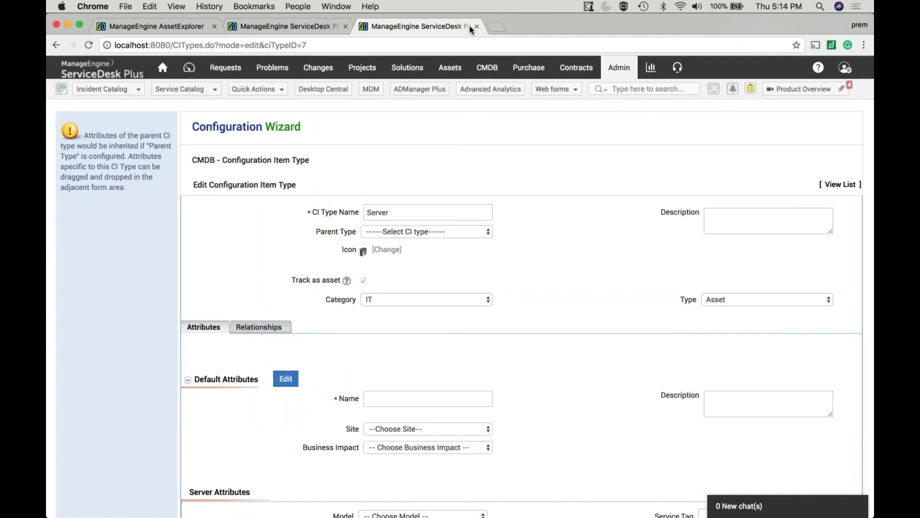
# Return to the CMDB, list the Server configuration items, and open the CI details of the esx-1 server.
pyautogui.click(286, 25)
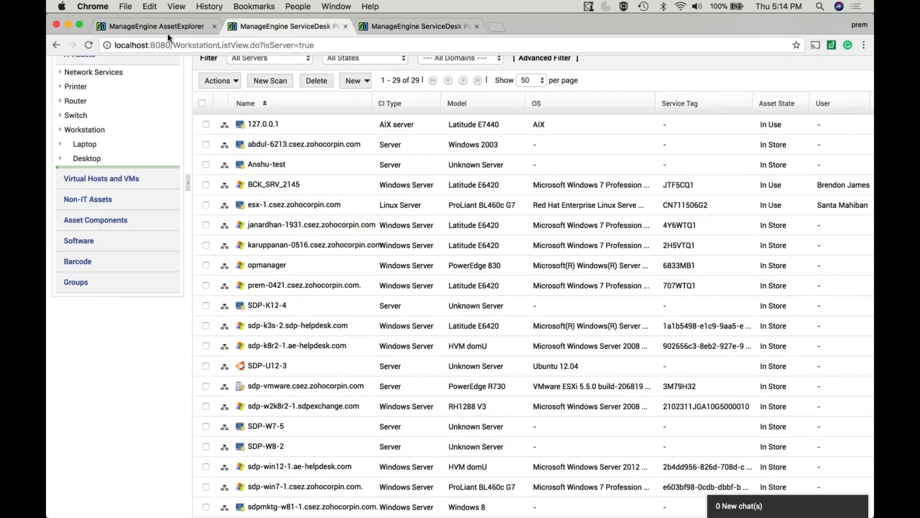
pyautogui.click(163, 28)
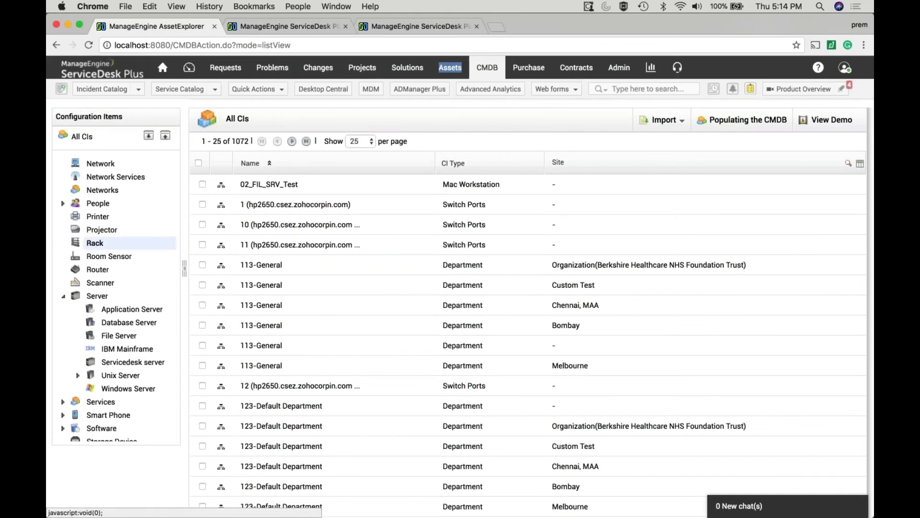
pyautogui.click(115, 299)
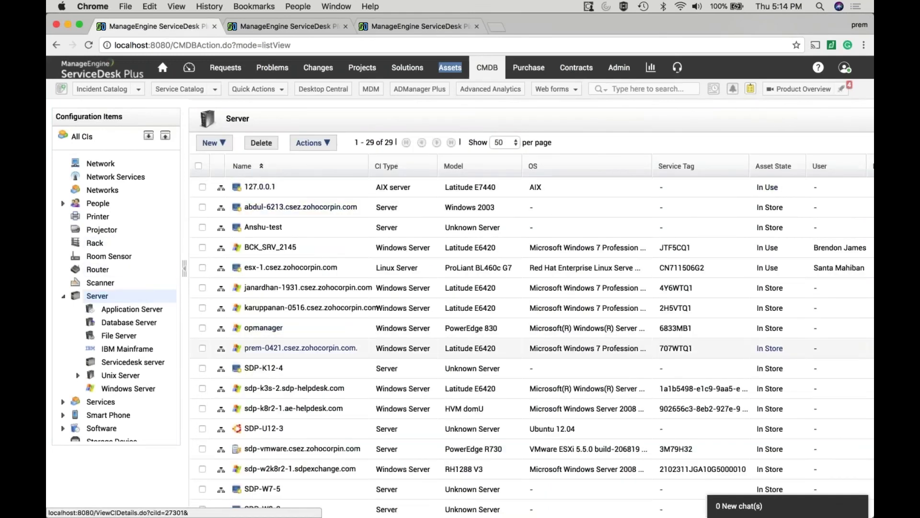
pyautogui.scroll(-2, 297, 335)
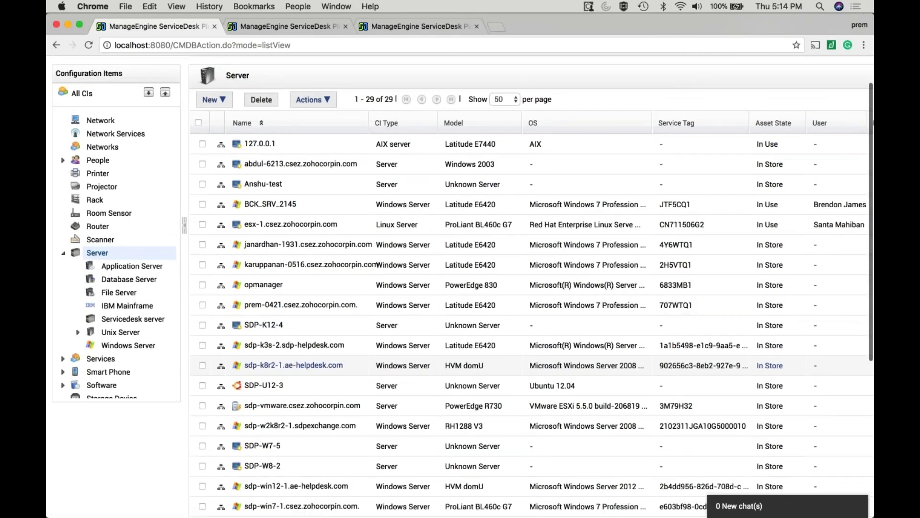
pyautogui.click(290, 224)
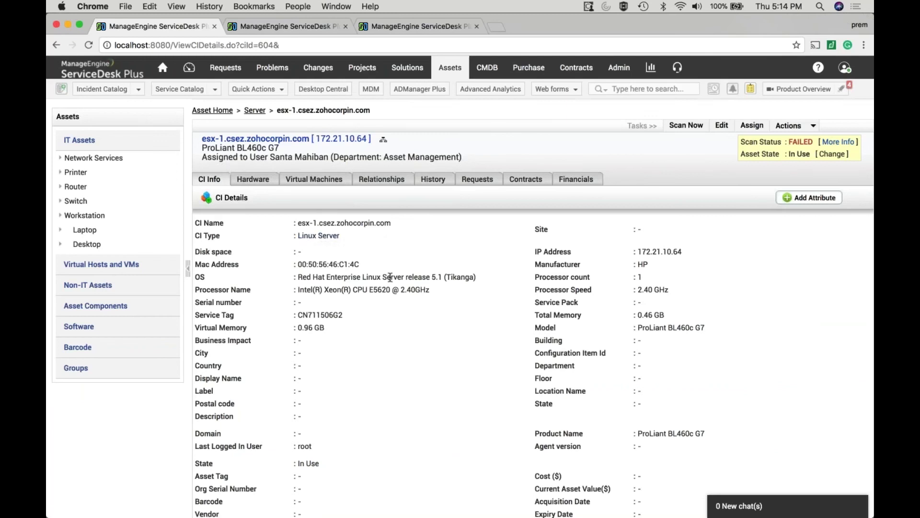
pyautogui.scroll(-2, 390, 277)
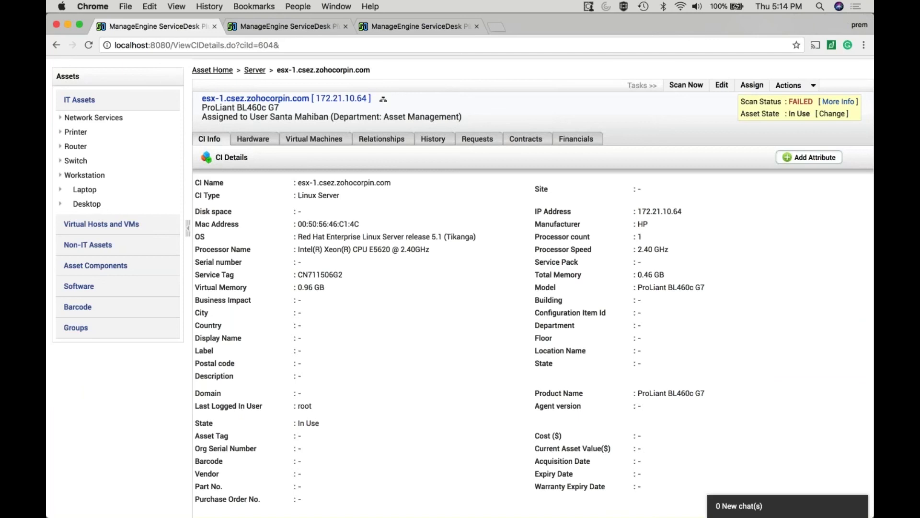
# Open the esx-1 relationship map and examine its backup and connection links and the hosted Application Login service's details.
pyautogui.click(380, 140)
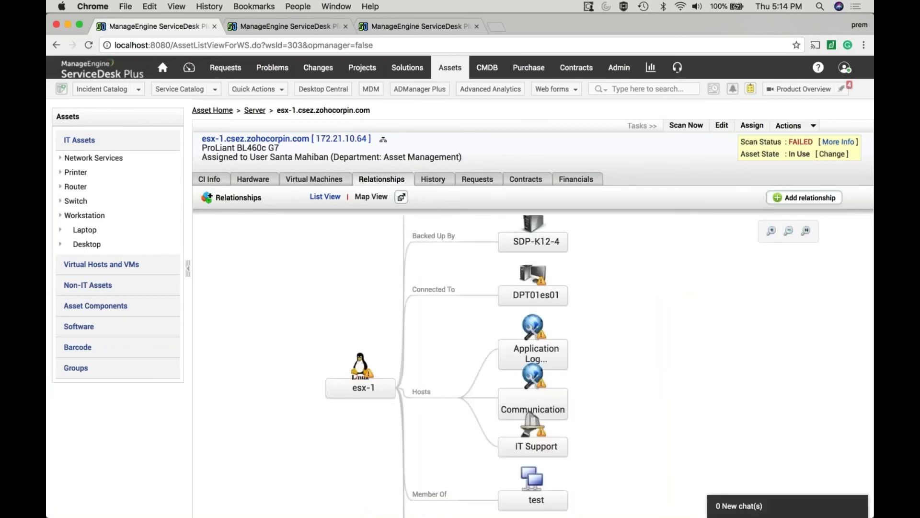
pyautogui.moveTo(339, 289); pyautogui.dragTo(354, 481)
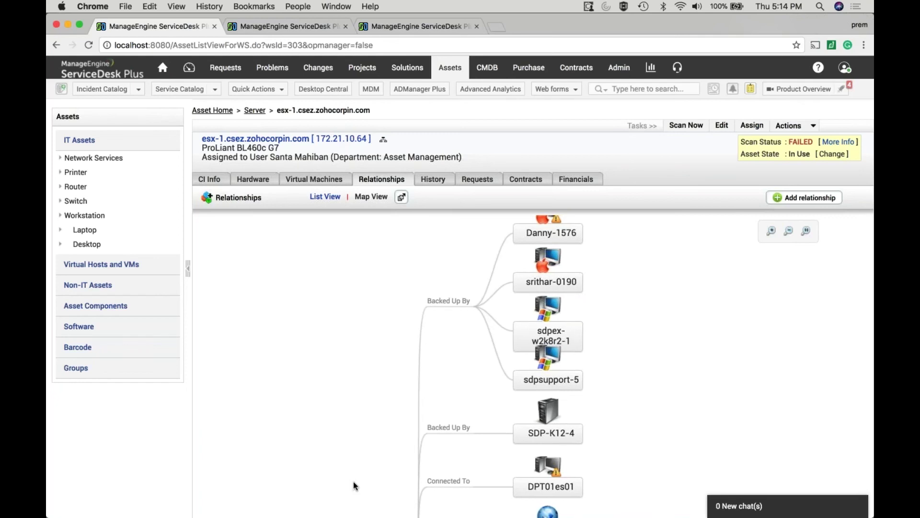
pyautogui.moveTo(357, 384); pyautogui.dragTo(370, 363)
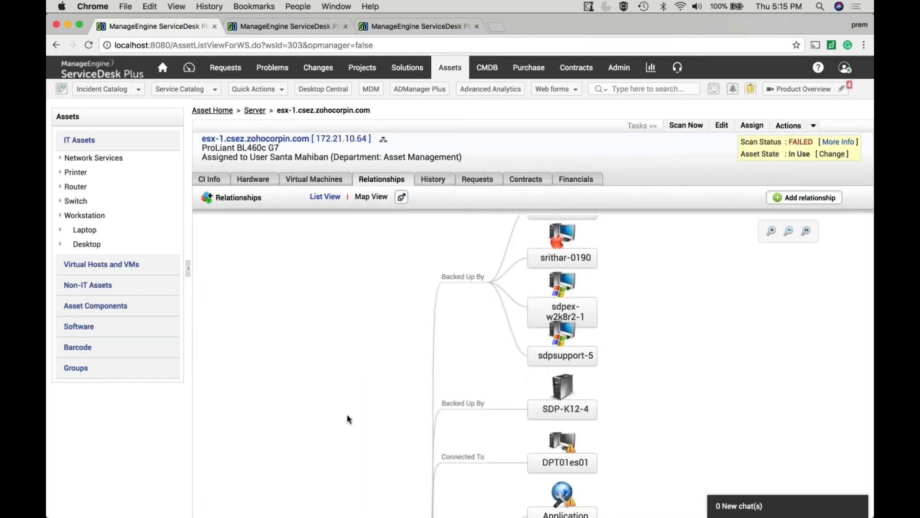
pyautogui.moveTo(347, 415); pyautogui.dragTo(350, 272)
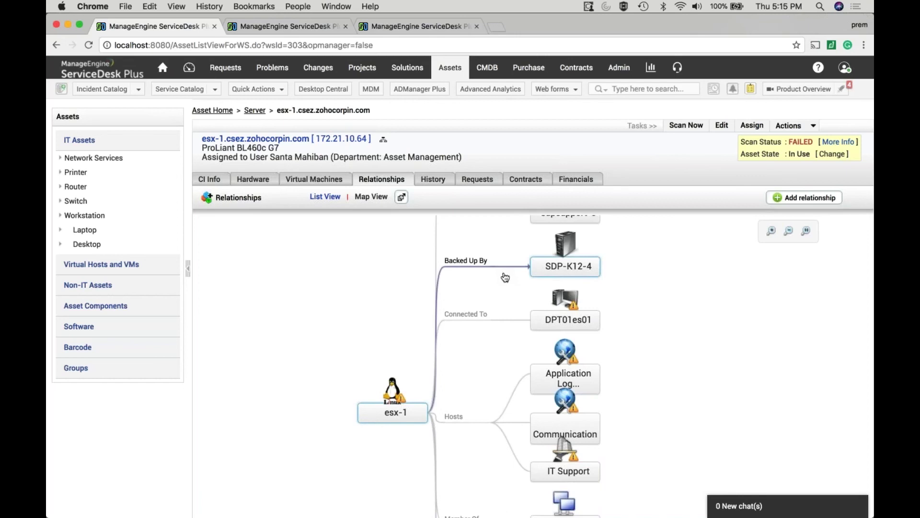
pyautogui.scroll(-2, 327, 283)
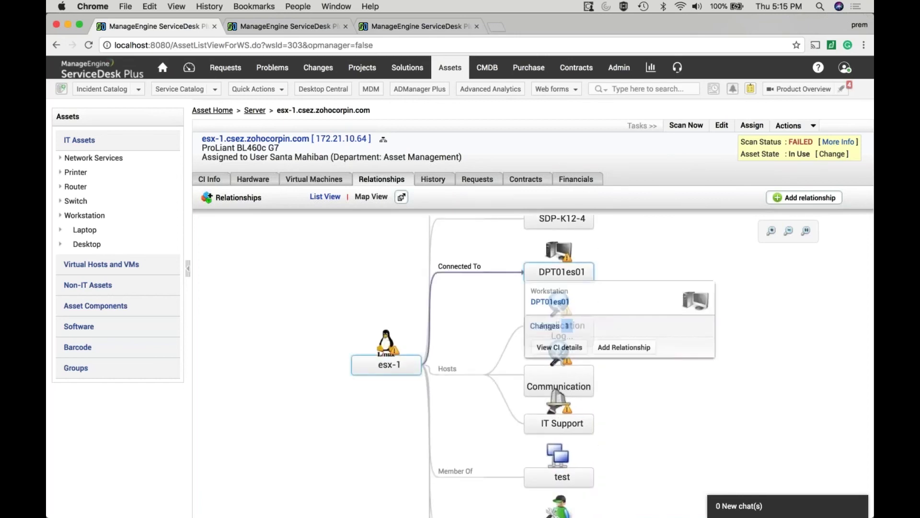
pyautogui.moveTo(561, 354)
pyautogui.moveTo(553, 332)
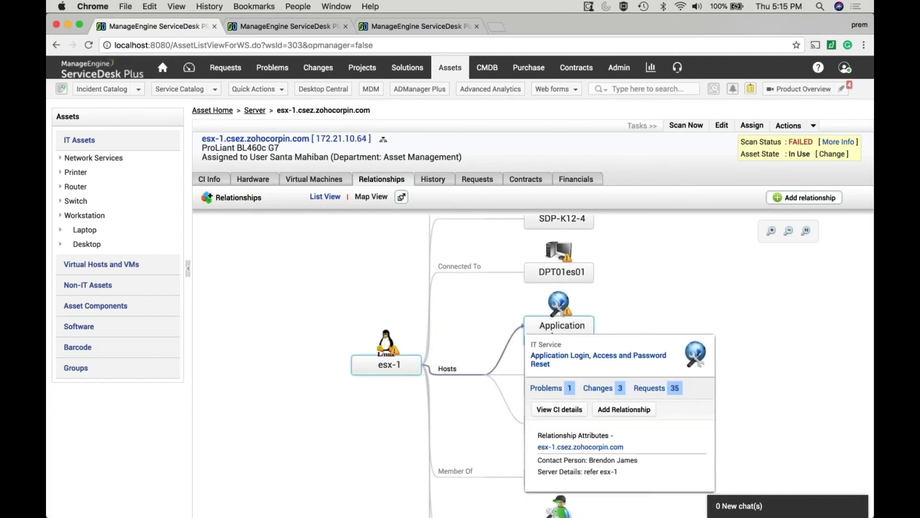
# Examine the rest of the esx-1 relationship map, including the IT Support service, the assigned technician, and the Uses and Virtualizes links.
pyautogui.scroll(-4, 623, 220)
pyautogui.scroll(5, 623, 206)
pyautogui.scroll(-5, 603, 223)
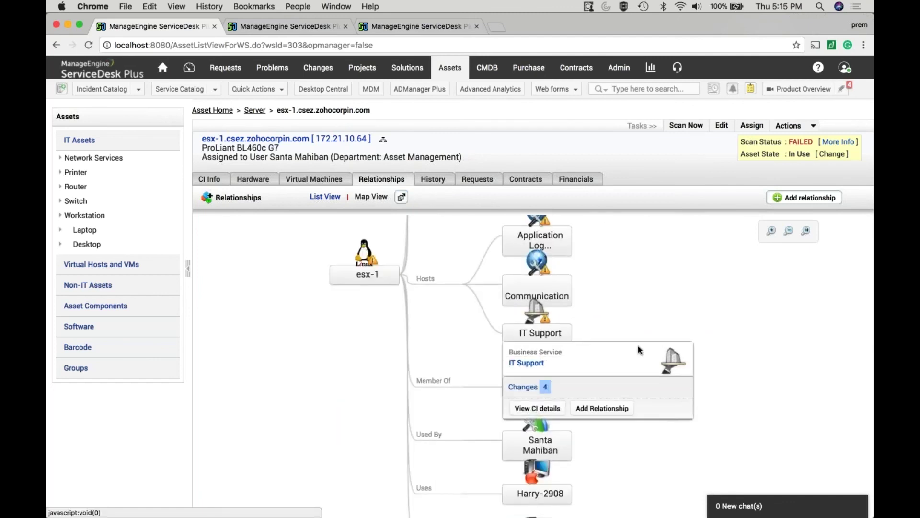
pyautogui.moveTo(564, 448)
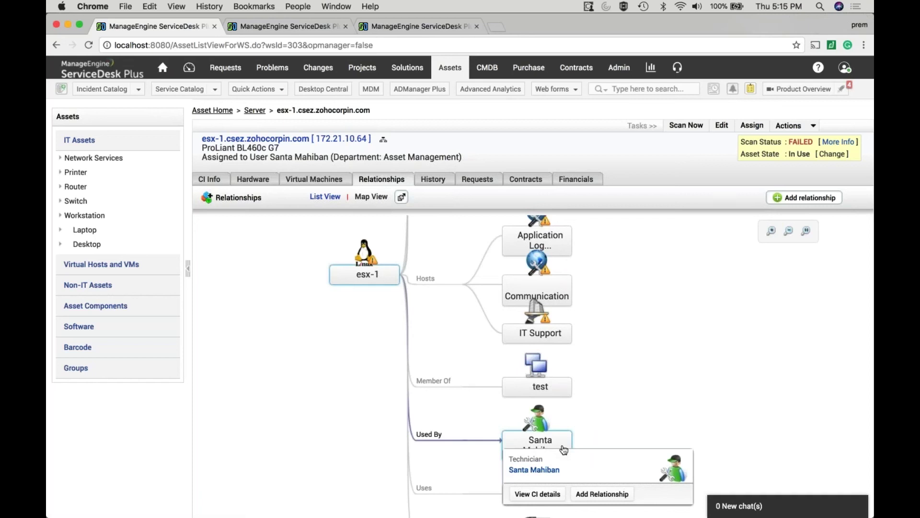
pyautogui.scroll(-3, 626, 390)
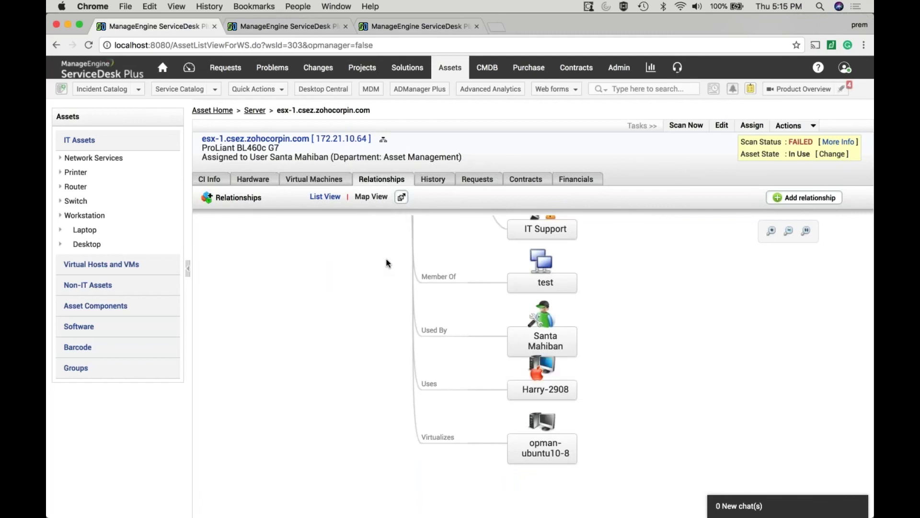
pyautogui.scroll(3, 387, 398)
pyautogui.moveTo(387, 398); pyautogui.dragTo(407, 464)
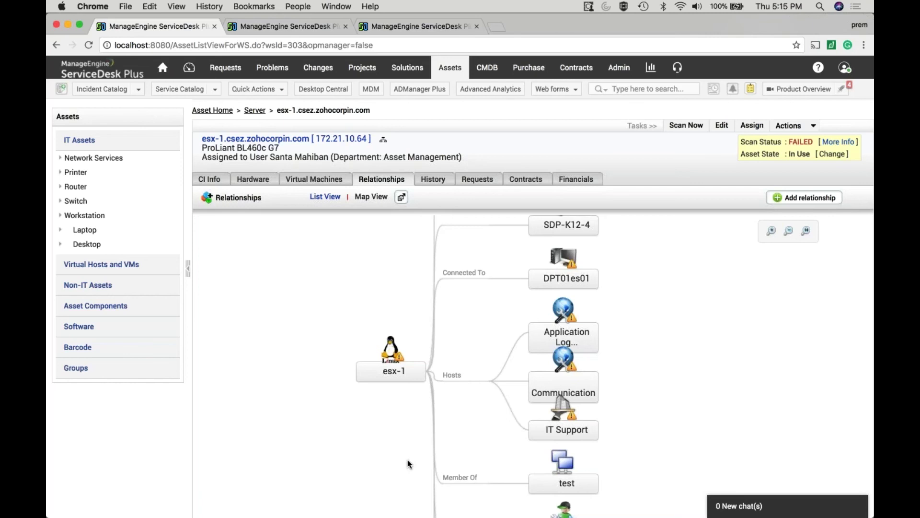
# Switch the esx-1 relationships to the list view and review every relationship group from Backed up by to Virtualizes.
pyautogui.click(325, 196)
pyautogui.scroll(-5, 473, 347)
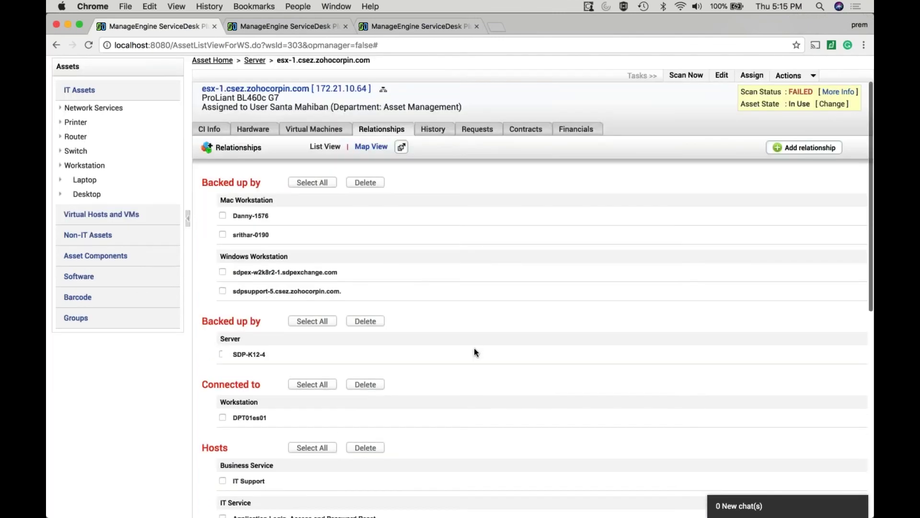
pyautogui.scroll(-8, 474, 352)
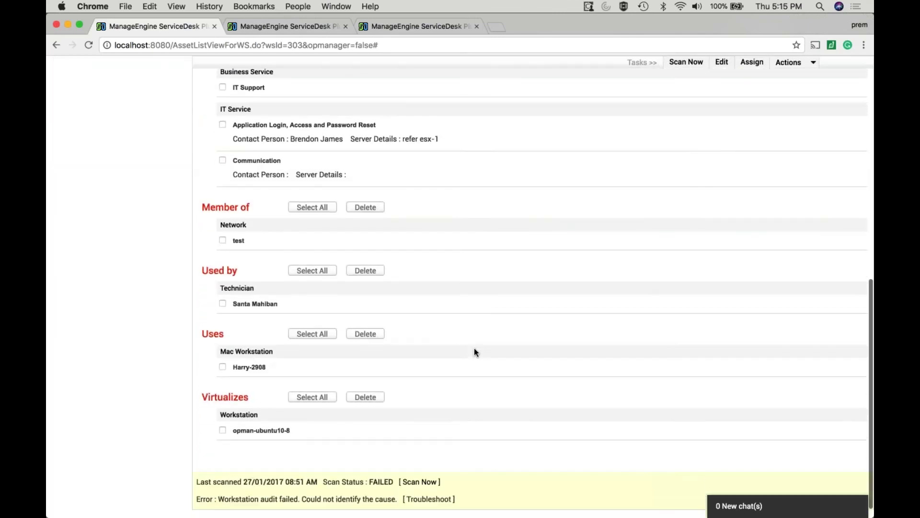
pyautogui.scroll(13, 474, 349)
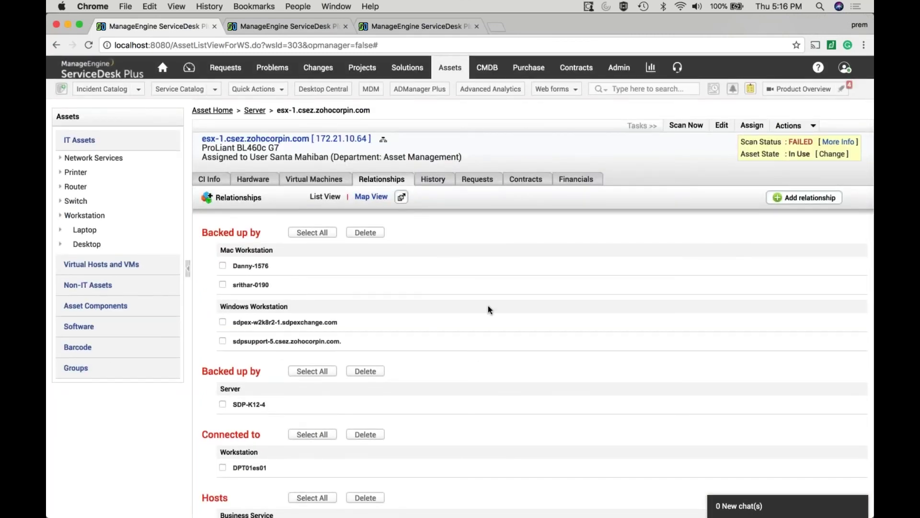
# Start adding a relationship to esx-1 and check the CIs offered for Exchanges data with - Storage Device.
pyautogui.click(803, 198)
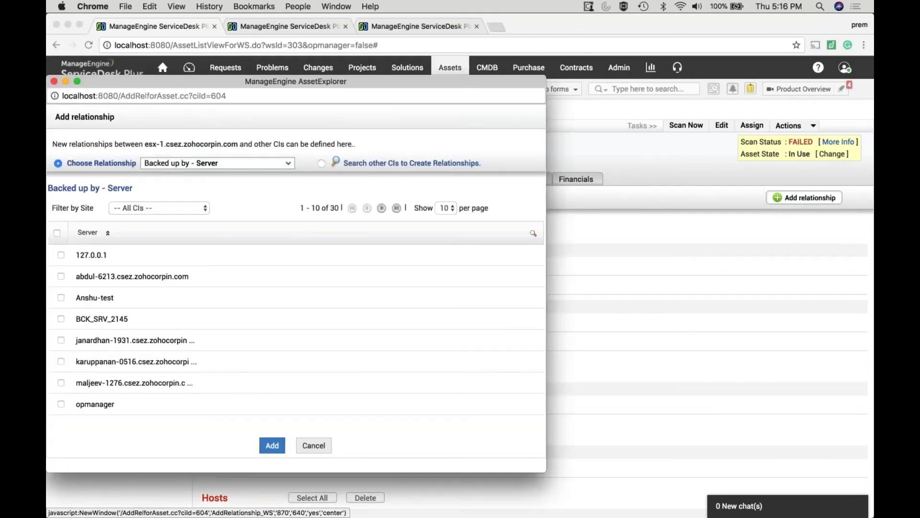
pyautogui.click(230, 163)
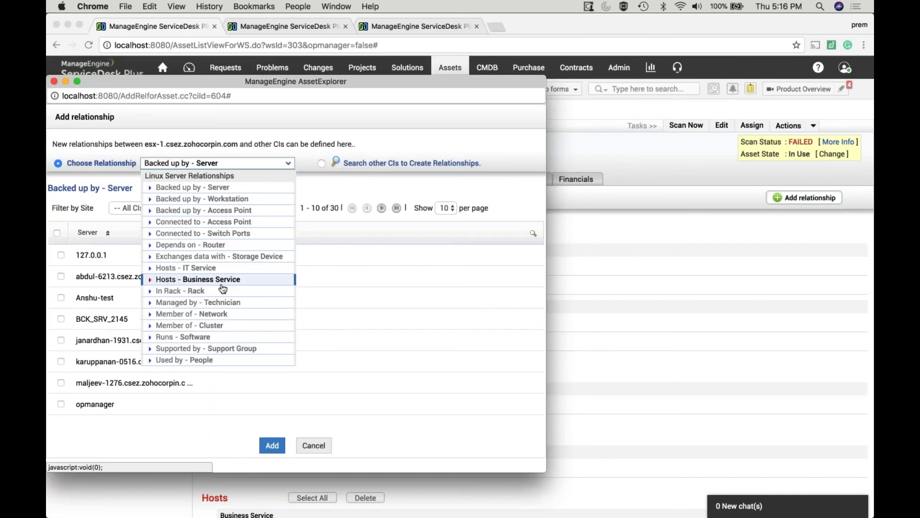
pyautogui.click(219, 256)
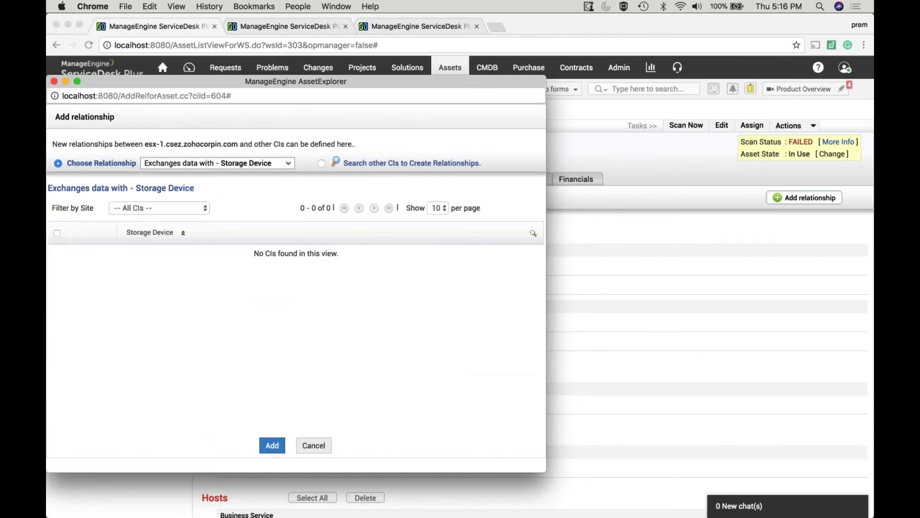
# Add a Runs - Software relationship from esx-1 to Microsoft SQL Server 2008 R2 with the Australia site filter, and check the relationship map.
pyautogui.click(254, 165)
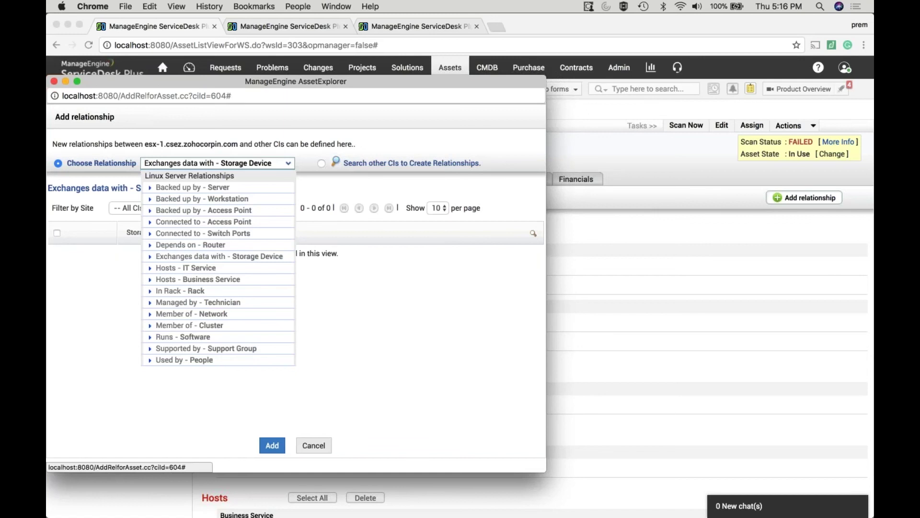
pyautogui.click(226, 340)
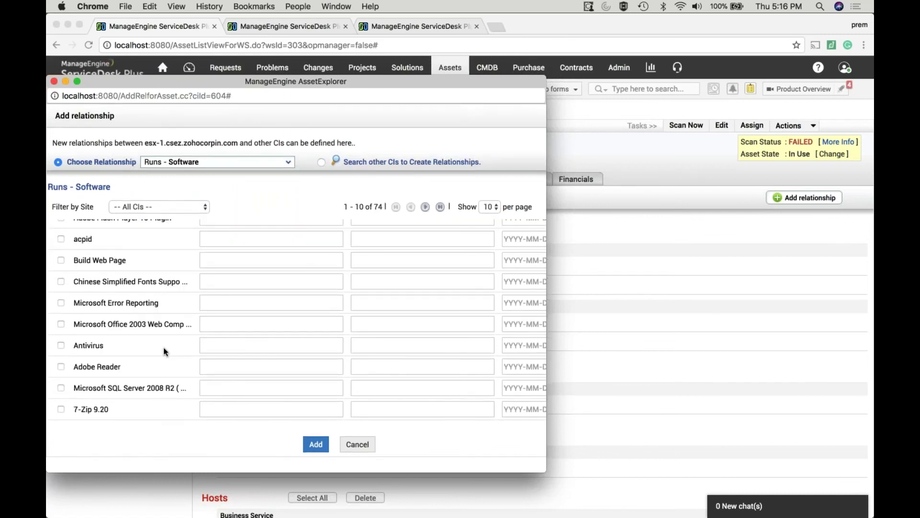
pyautogui.click(180, 211)
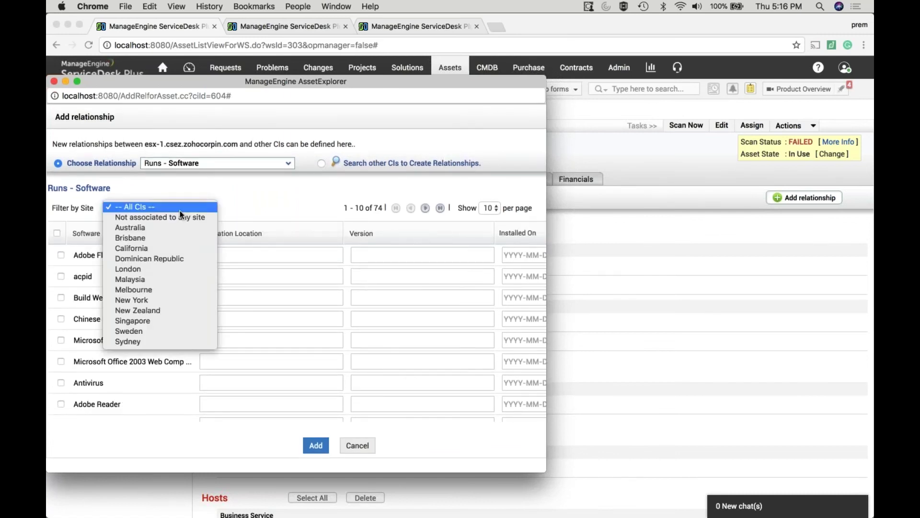
pyautogui.click(174, 228)
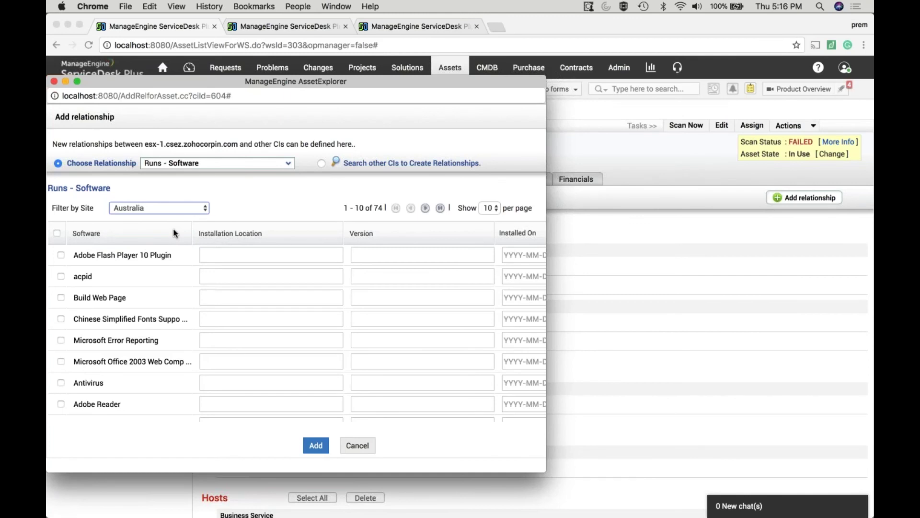
pyautogui.scroll(-2, 173, 228)
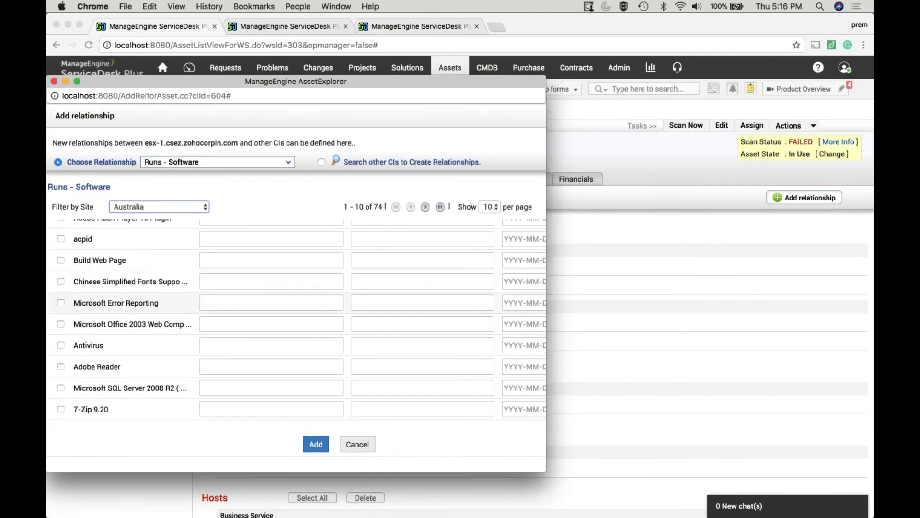
pyautogui.click(59, 388)
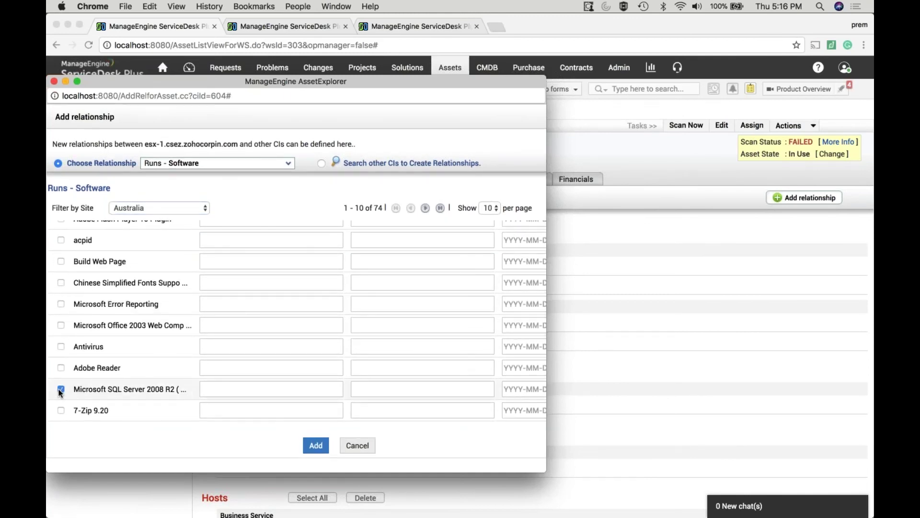
pyautogui.click(316, 446)
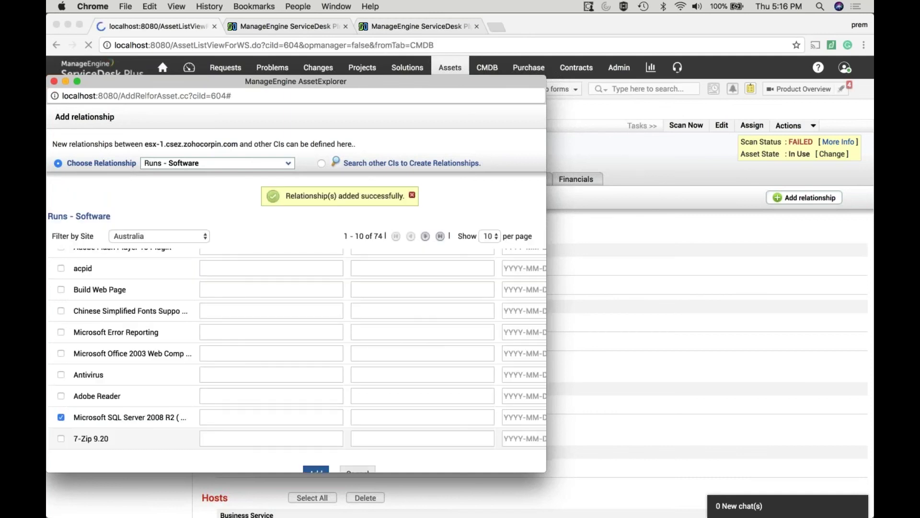
pyautogui.click(54, 81)
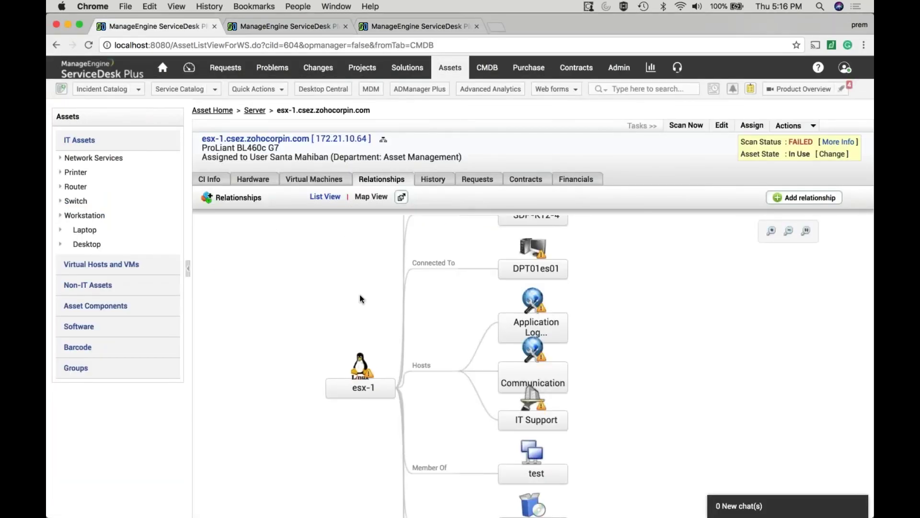
pyautogui.tripleClick(372, 197)
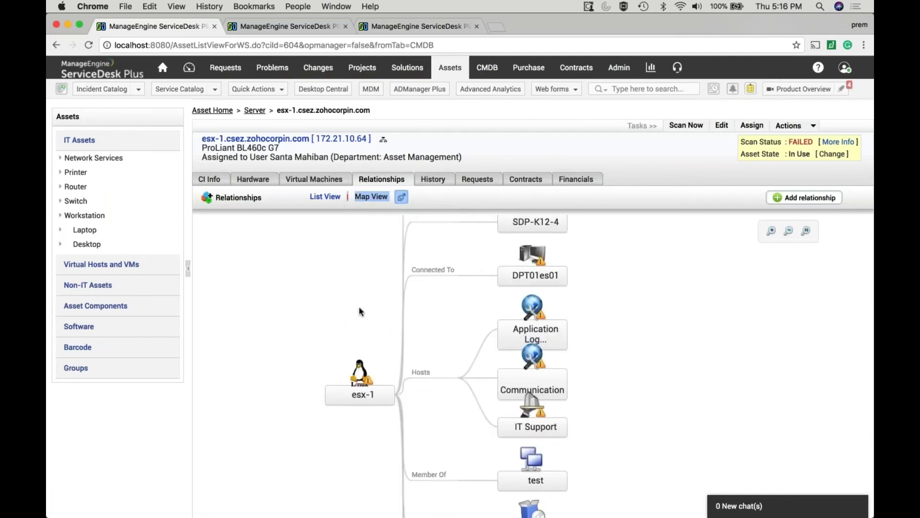
pyautogui.moveTo(361, 311); pyautogui.dragTo(354, 245)
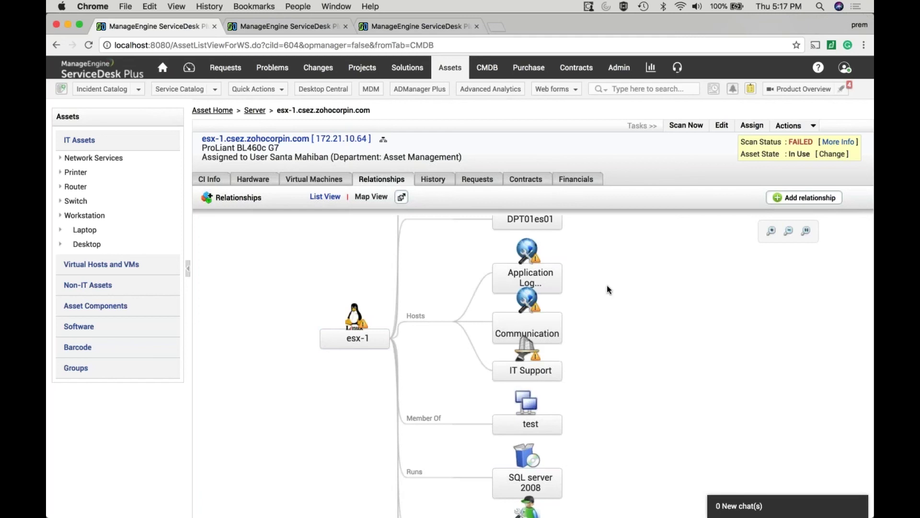
# Open the Relationship Types list in the Asset Management admin settings and review the relationship types with their inverses.
pyautogui.click(393, 32)
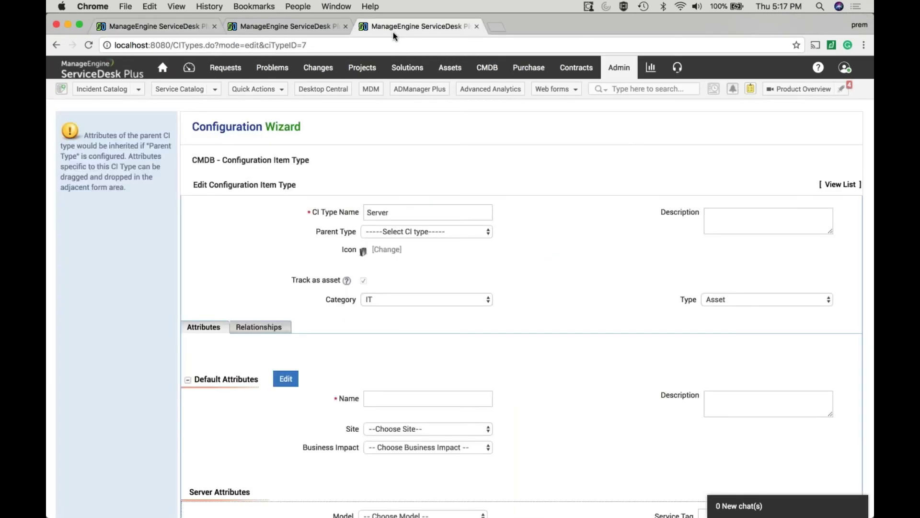
pyautogui.click(626, 74)
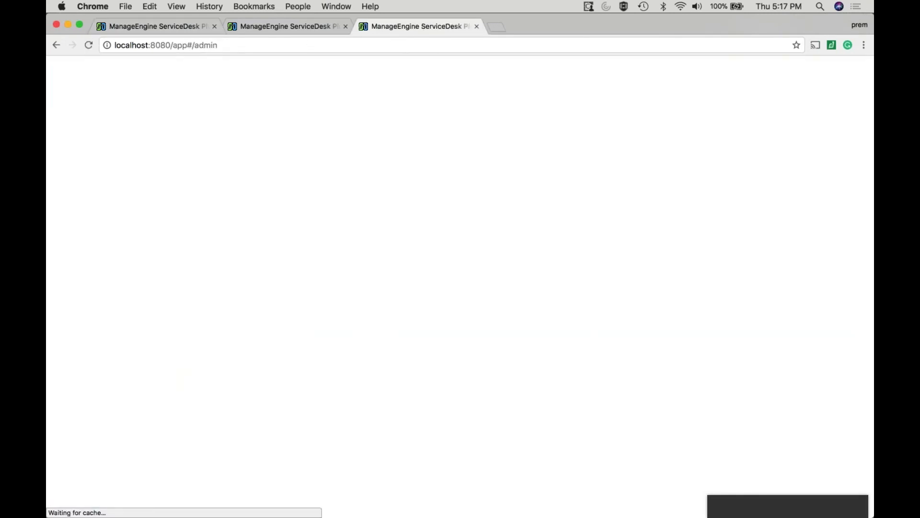
pyautogui.scroll(-5, 680, 265)
pyautogui.scroll(-1, 403, 351)
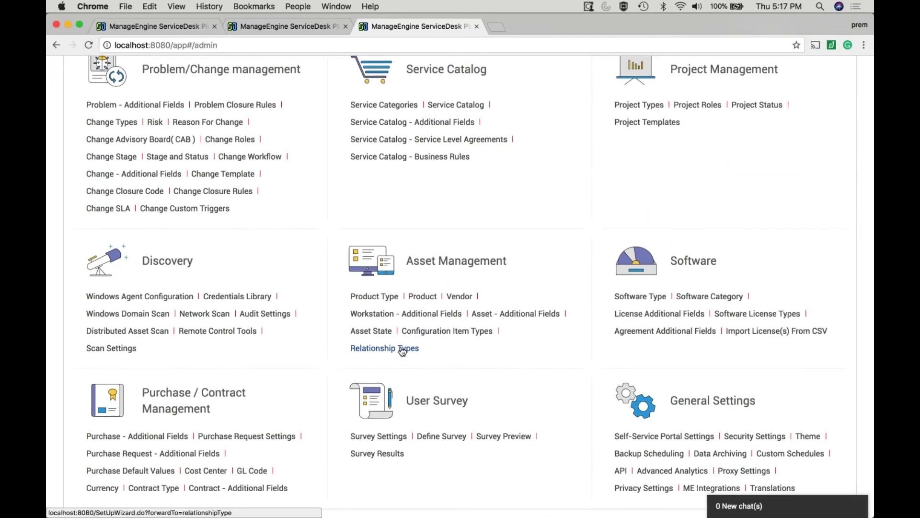
pyautogui.click(403, 349)
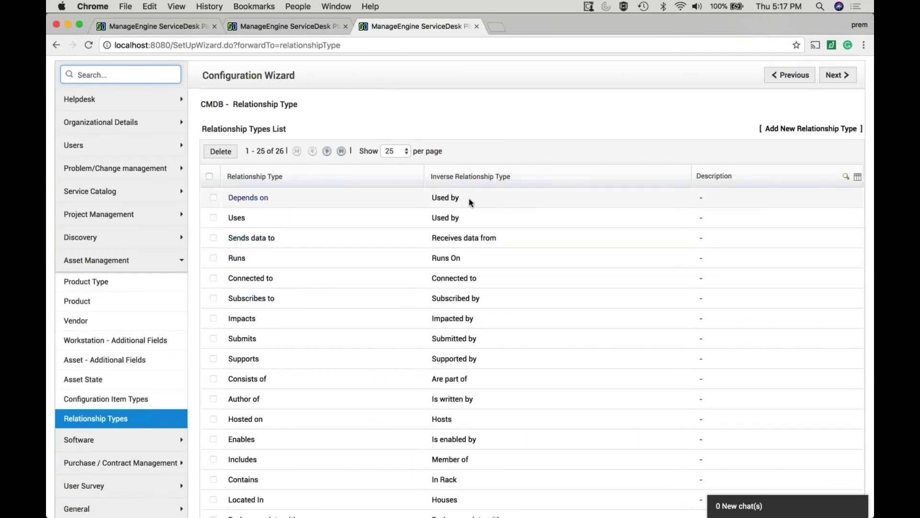
pyautogui.scroll(-8, 516, 301)
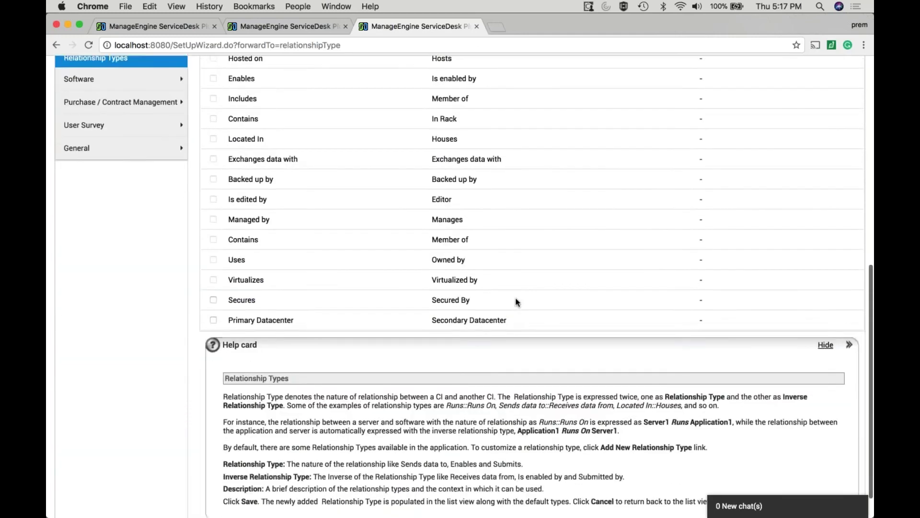
pyautogui.scroll(9, 516, 301)
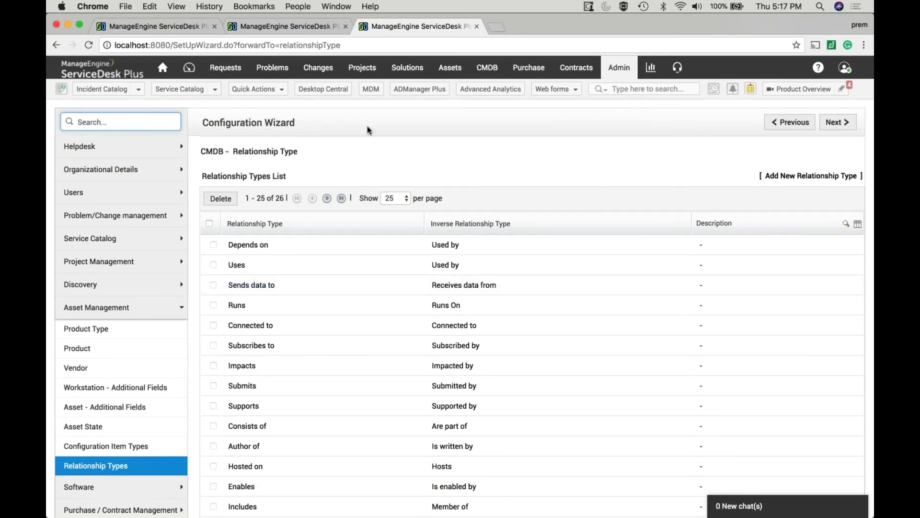
# Start a new incident request and associate the asset esx-1.csez.zohocorpin.com with it.
pyautogui.click(225, 67)
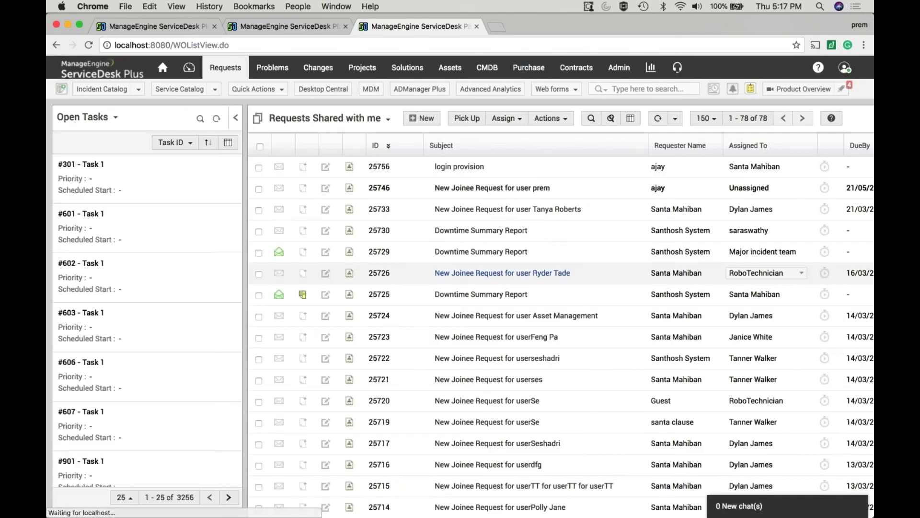
pyautogui.click(422, 118)
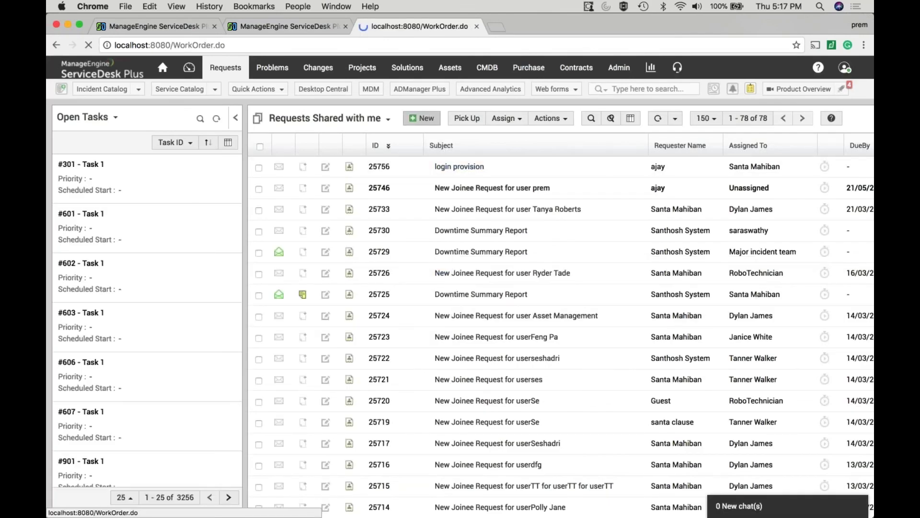
pyautogui.scroll(-3, 792, 248)
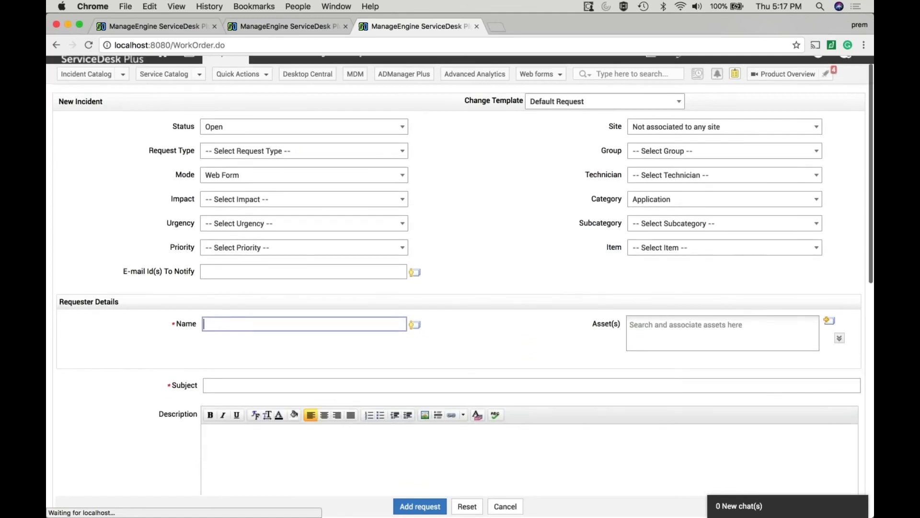
pyautogui.click(793, 248)
pyautogui.click(793, 247)
pyautogui.write('esx')
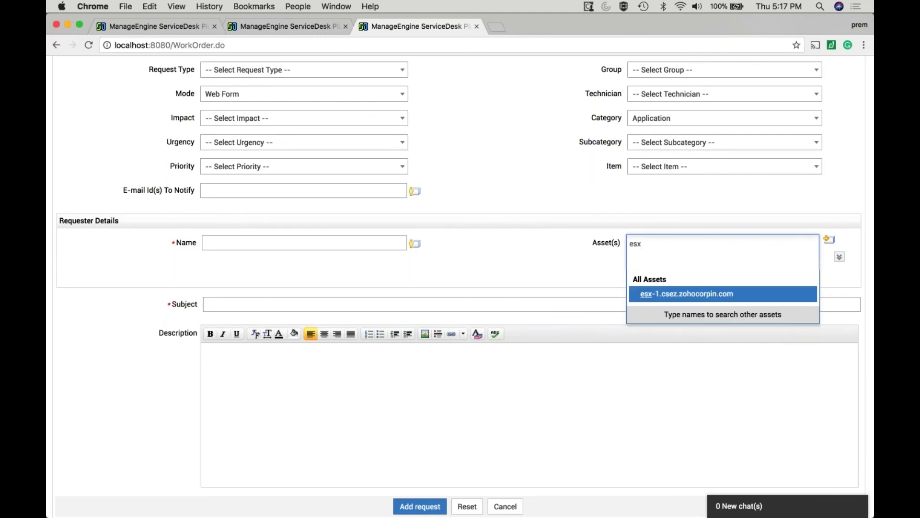
pyautogui.press('Return')
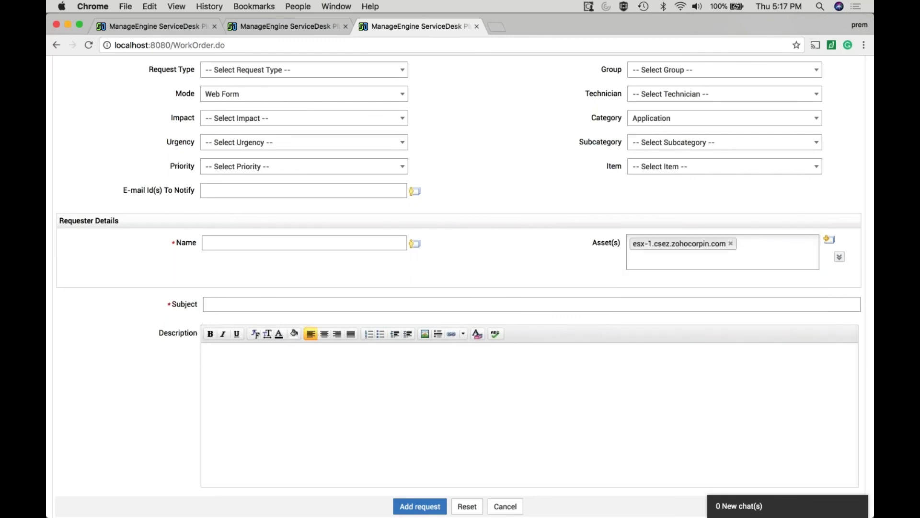
# Set the requester to Guest and the subject to "Major outage", and add the request.
pyautogui.hotkey('shift', 'Tab')
pyautogui.write('guest')
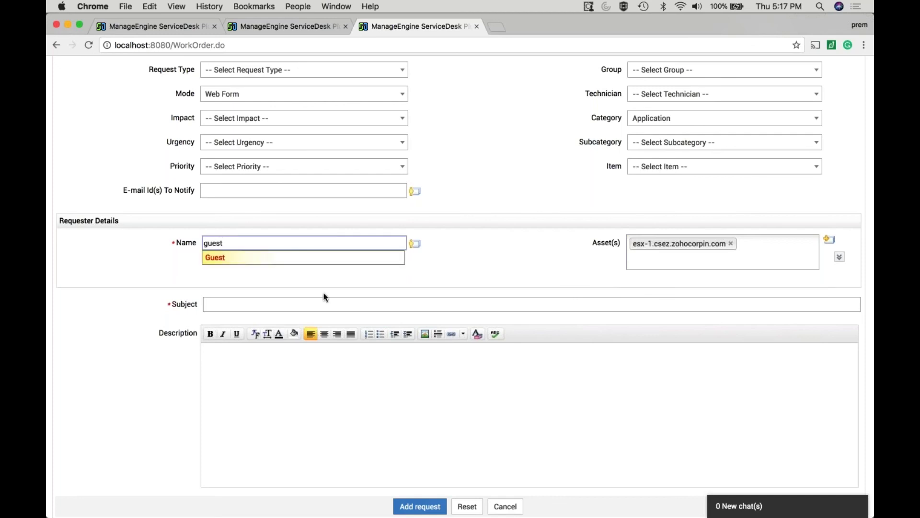
pyautogui.press('Tab')
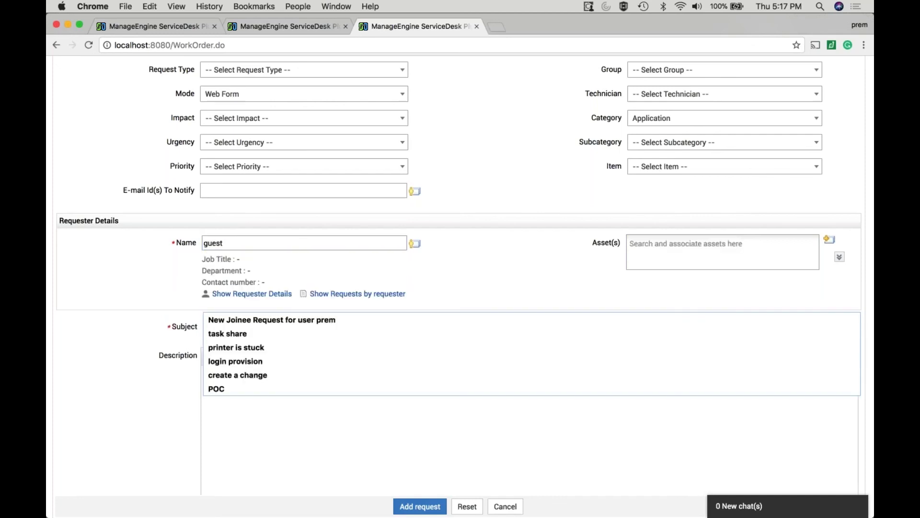
pyautogui.write('Major outage')
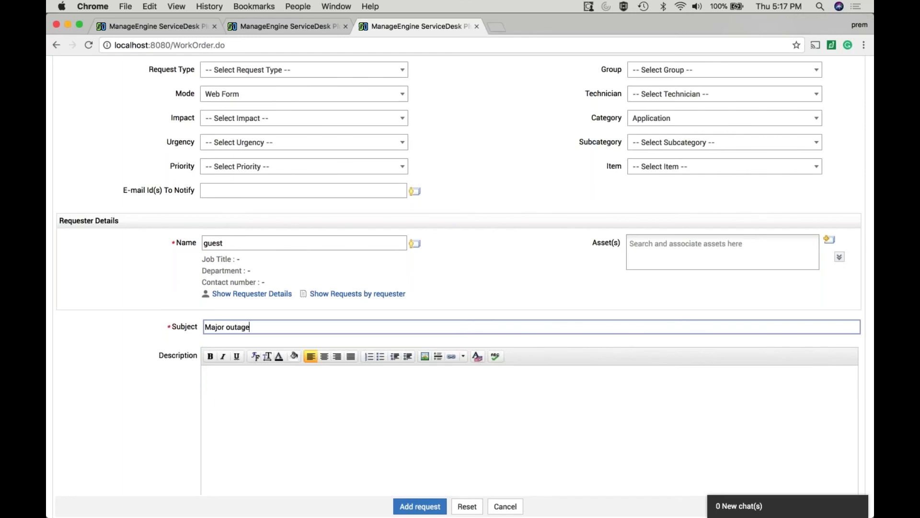
pyautogui.click(419, 506)
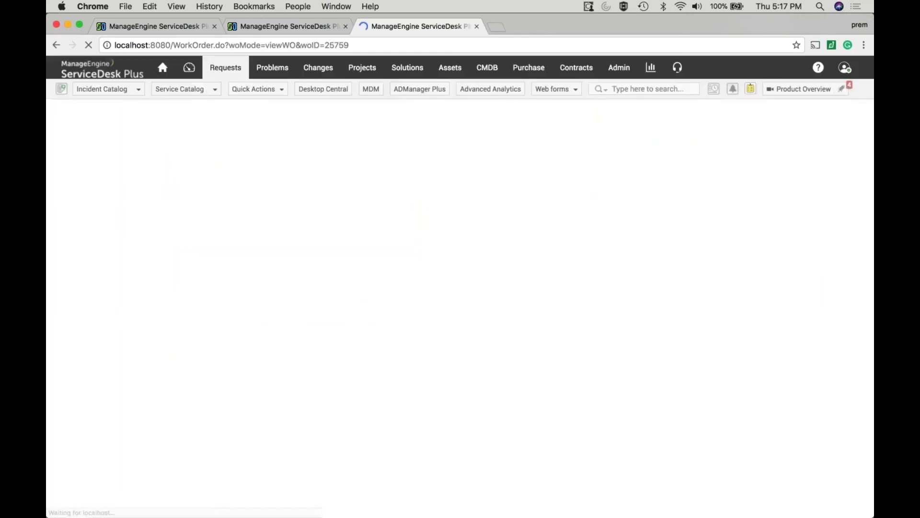
# Examine the Major outage request's details, including its associated assets and requester information.
pyautogui.scroll(-5, 460, 288)
pyautogui.scroll(-5, 460, 287)
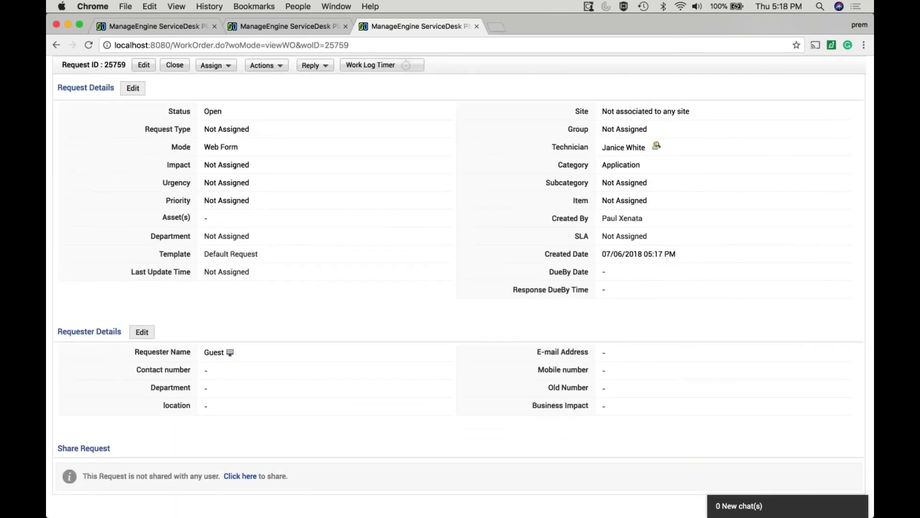
pyautogui.scroll(3, 460, 287)
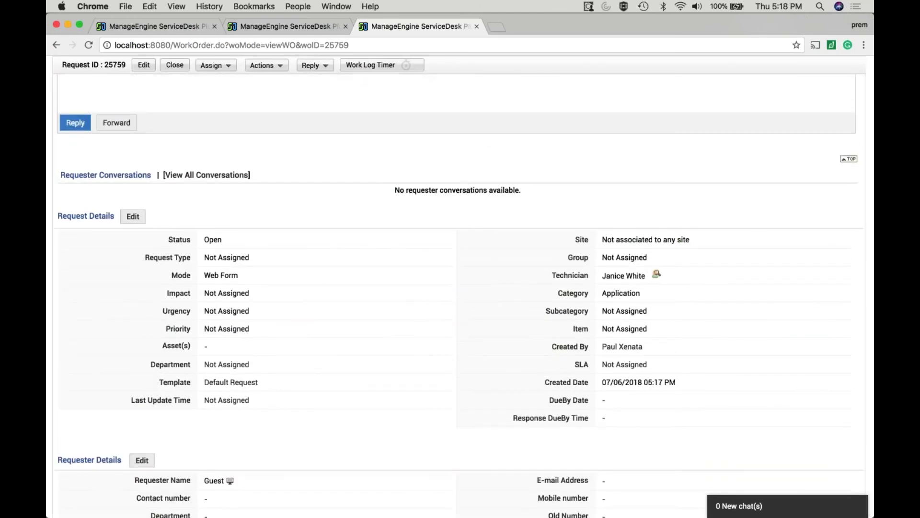
pyautogui.scroll(-3, 841, 432)
pyautogui.scroll(6, 841, 433)
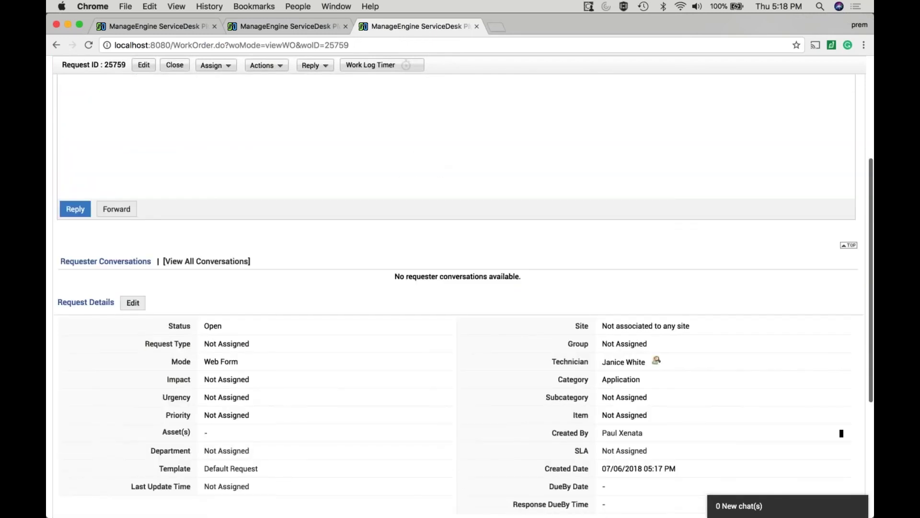
pyautogui.scroll(5, 841, 433)
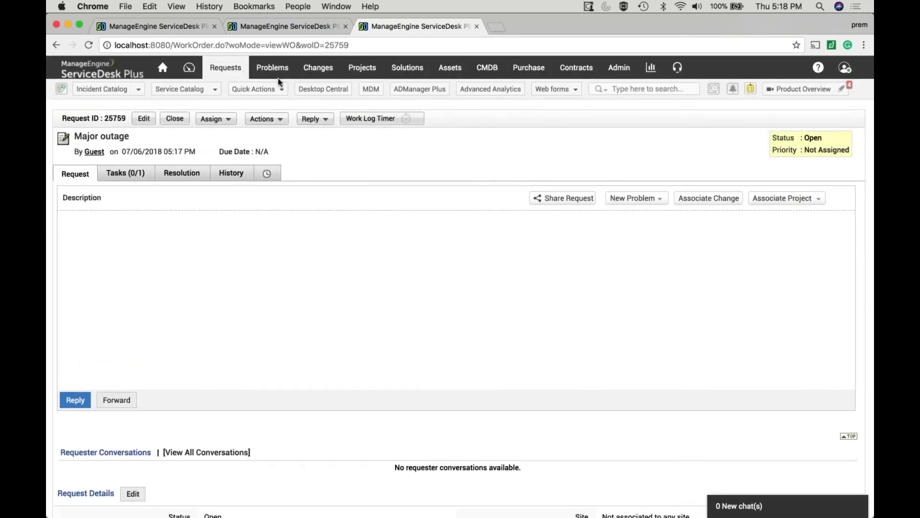
pyautogui.scroll(-10, 277, 79)
pyautogui.scroll(-3, 401, 293)
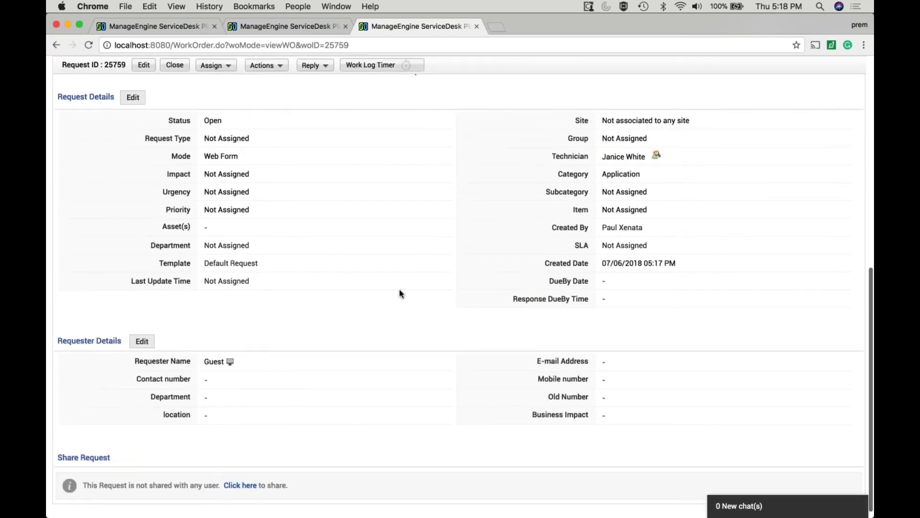
pyautogui.click(141, 341)
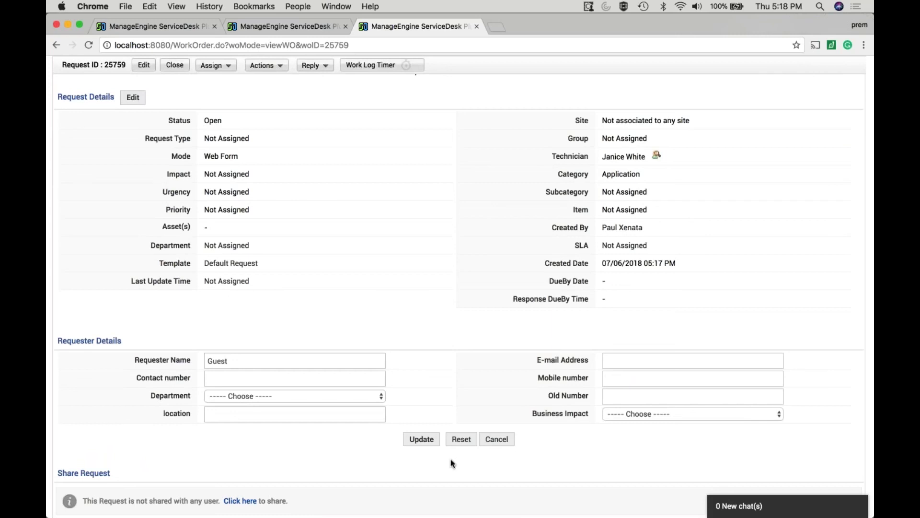
pyautogui.click(421, 438)
pyautogui.scroll(10, 288, 191)
pyautogui.click(216, 130)
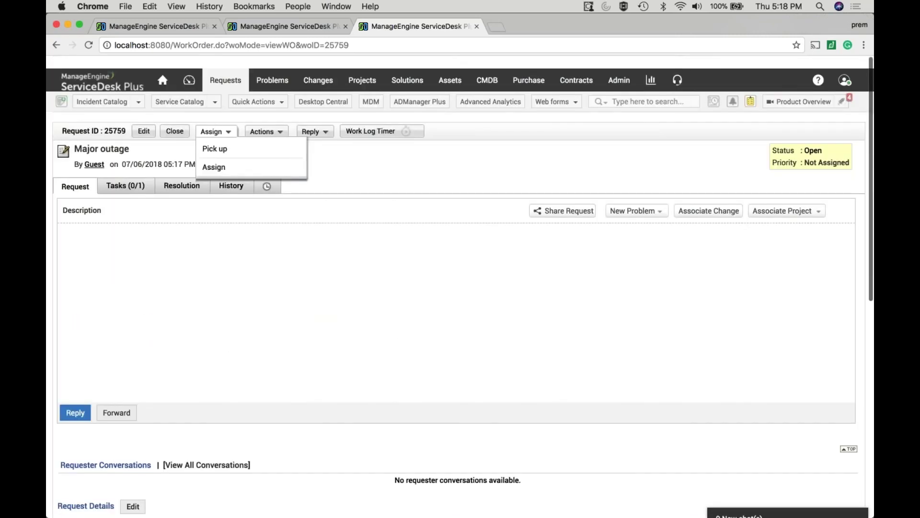
# Edit the Major outage request to associate the asset esx-1.csez.zohocorpin.com with it, and update the request.
pyautogui.click(144, 130)
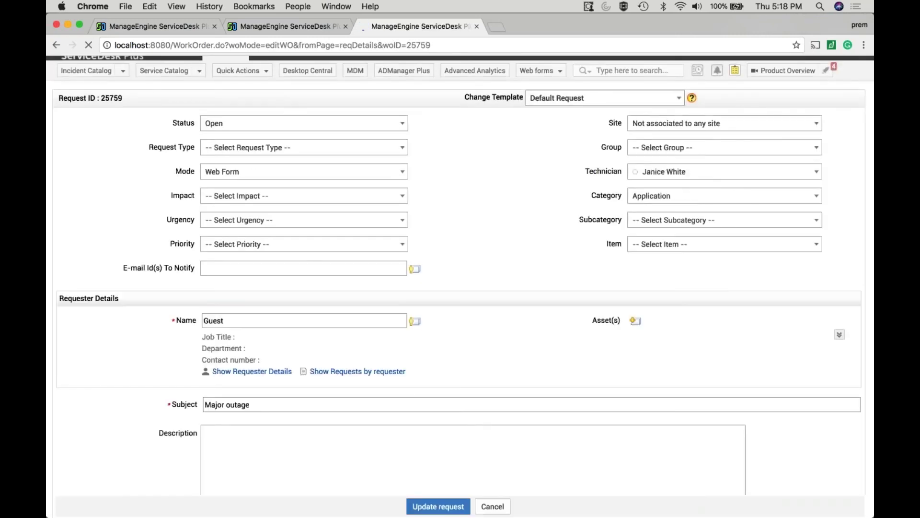
pyautogui.click(676, 273)
pyautogui.write('e')
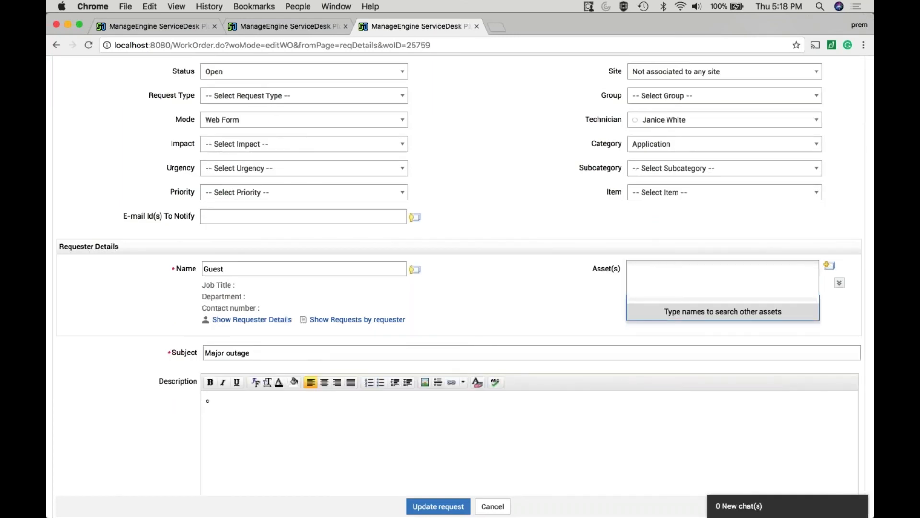
pyautogui.click(683, 271)
pyautogui.write('esx')
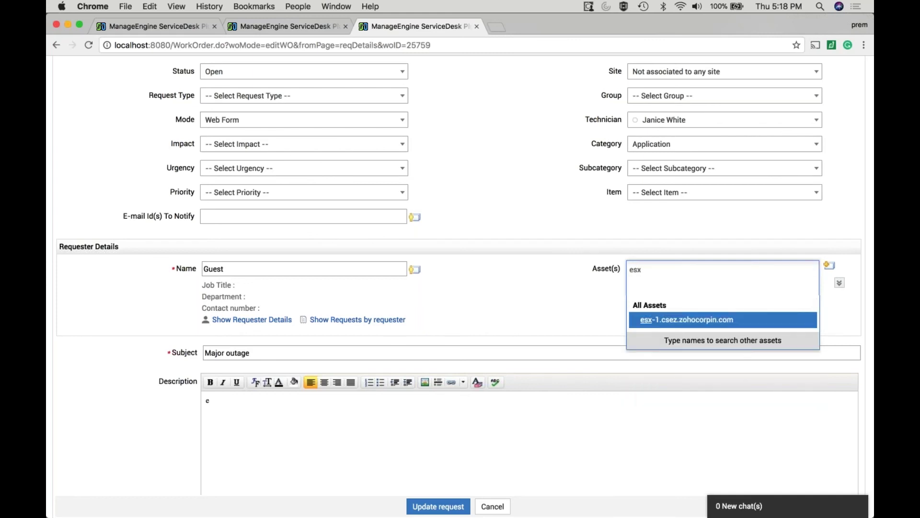
pyautogui.click(642, 320)
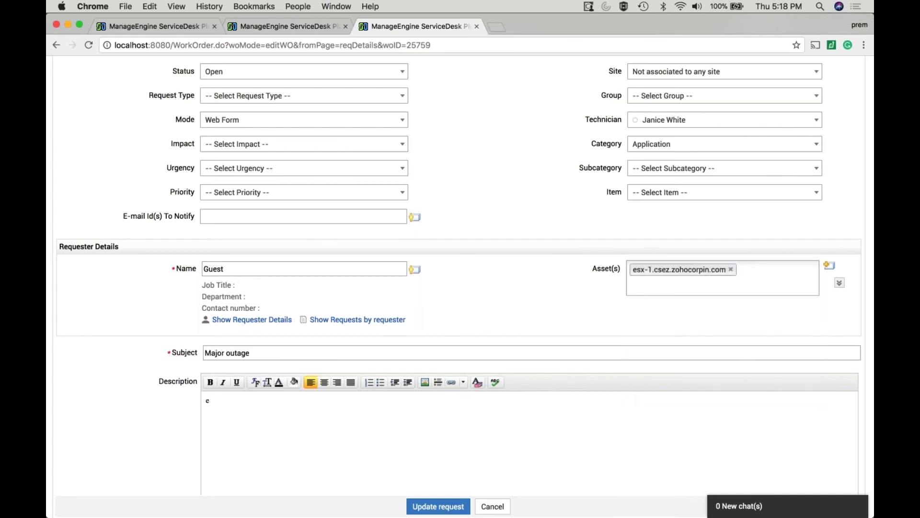
pyautogui.scroll(-3, 616, 326)
pyautogui.click(439, 506)
# Open the esx-1 asset's details from the updated request, view its relationship map, and return to the request.
pyautogui.scroll(-5, 460, 287)
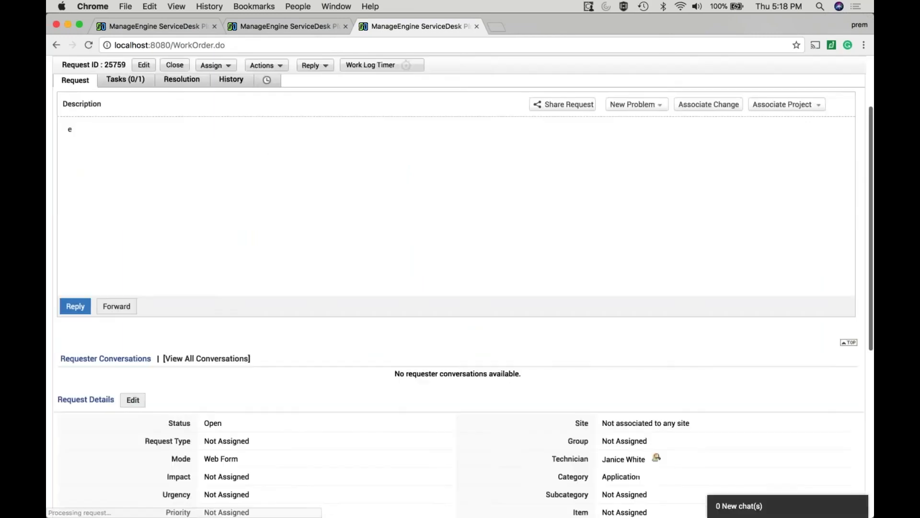
pyautogui.scroll(-3, 460, 288)
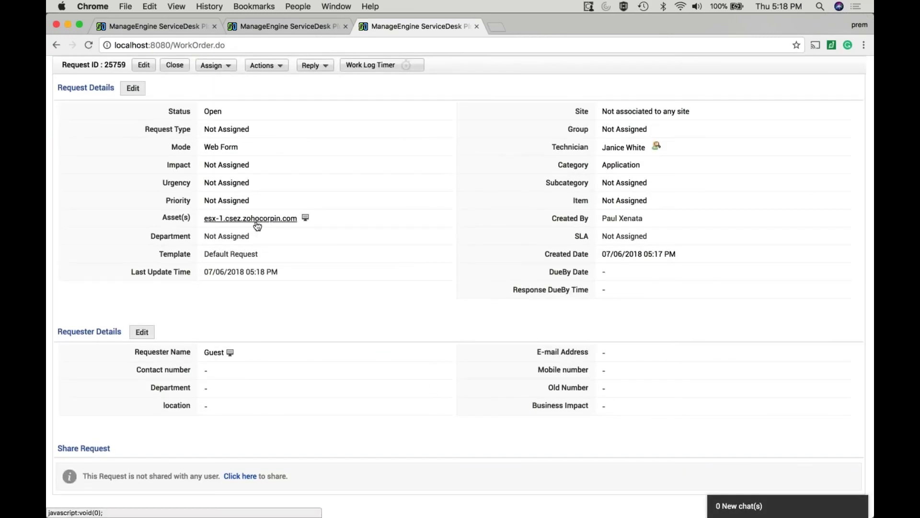
pyautogui.click(305, 217)
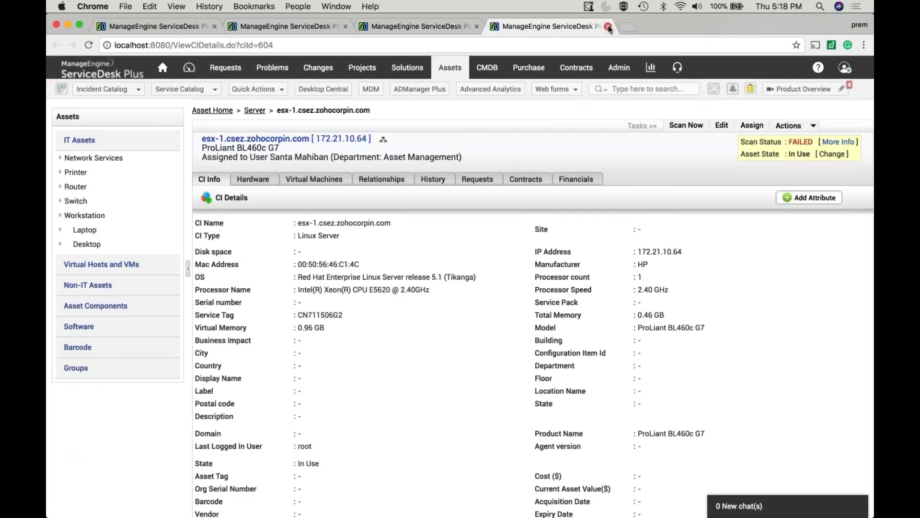
pyautogui.click(382, 179)
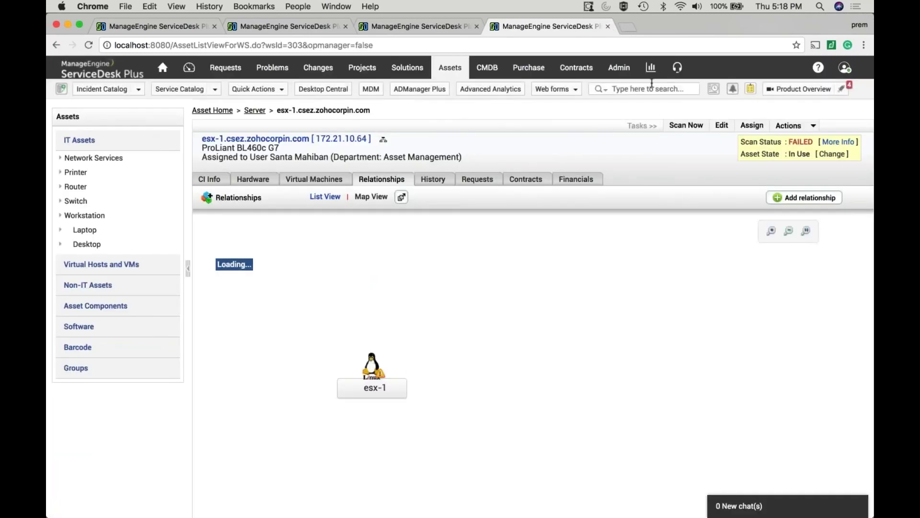
pyautogui.click(608, 26)
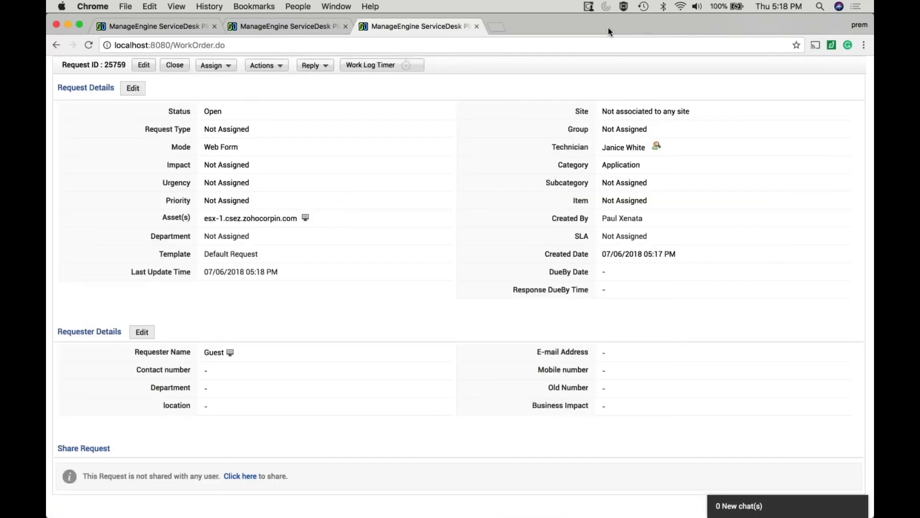
# Open the "Network is slow" problem from the problem list for editing.
pyautogui.scroll(10, 432, 144)
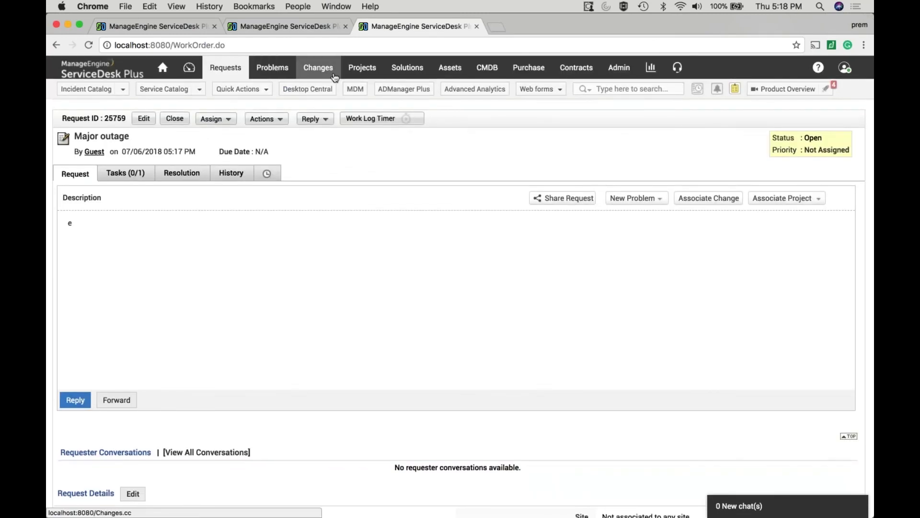
pyautogui.click(272, 71)
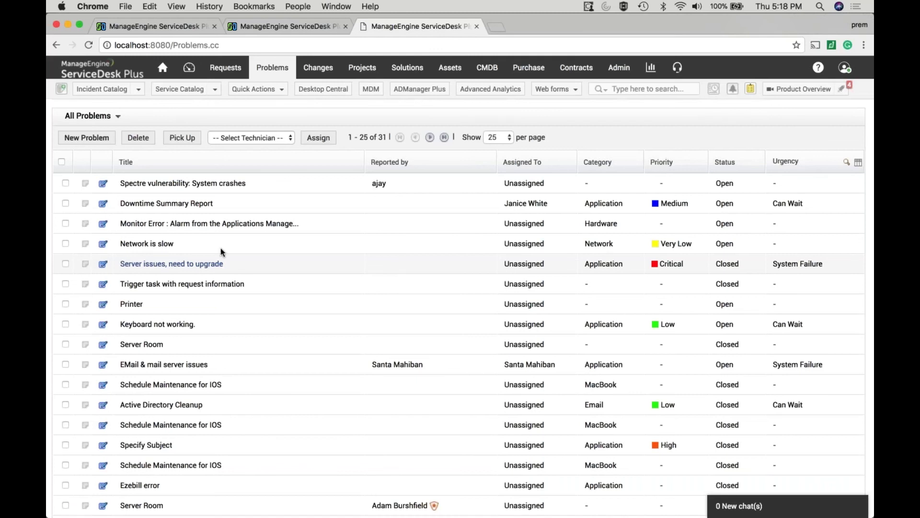
pyautogui.click(158, 244)
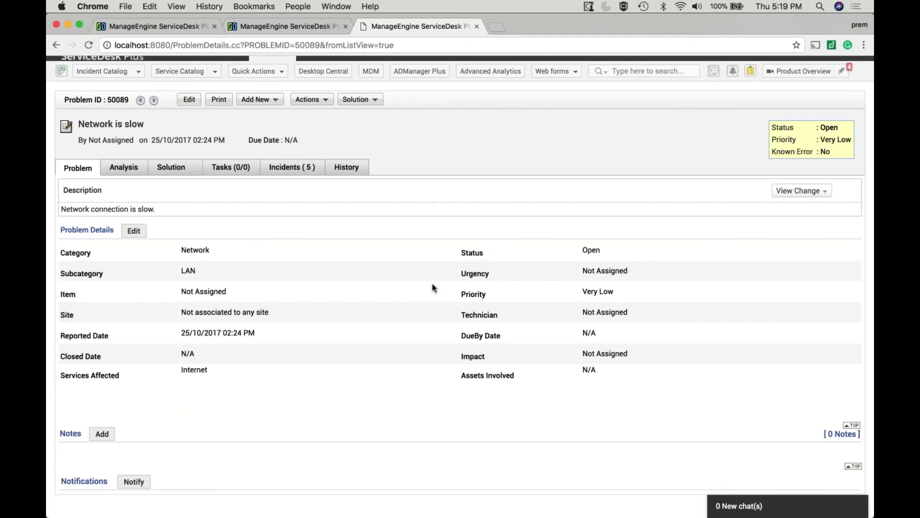
pyautogui.click(189, 100)
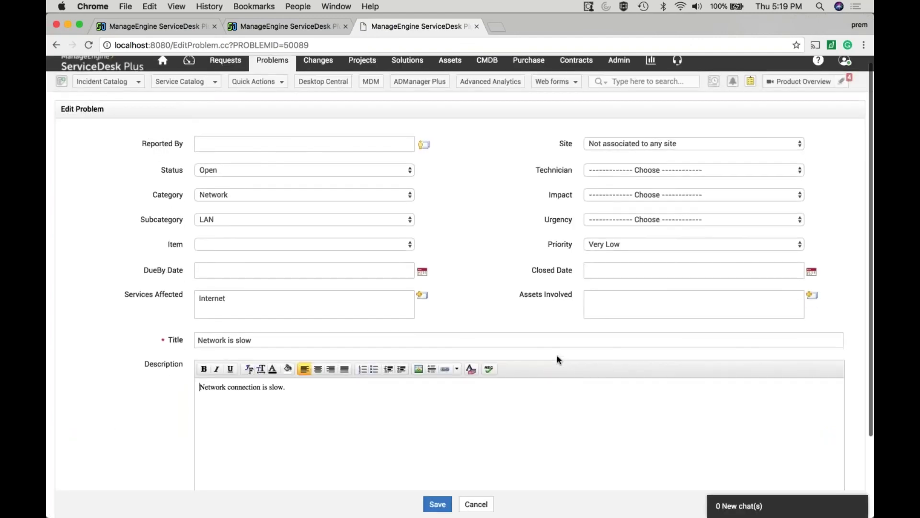
# Add the router cisco2081.csez.zohocorpin.com to the problem's assets involved and save the problem.
pyautogui.click(678, 296)
pyautogui.click(810, 296)
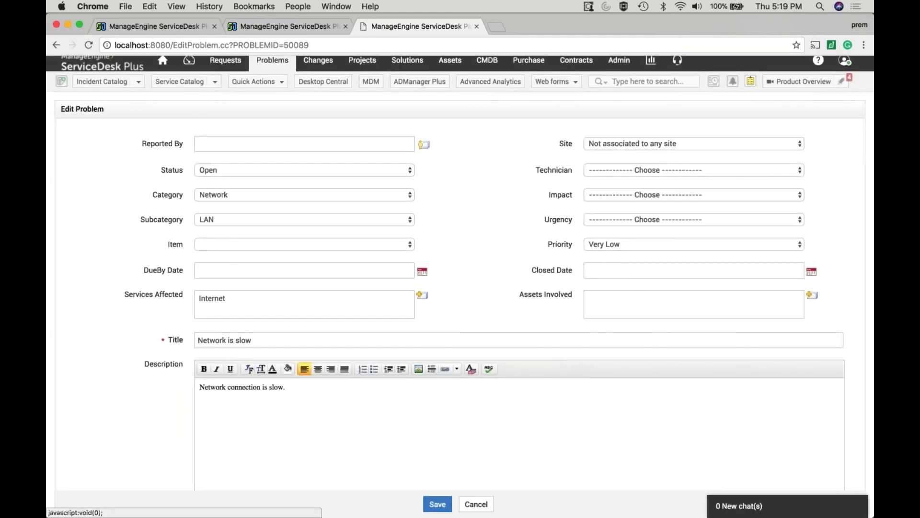
pyautogui.click(194, 191)
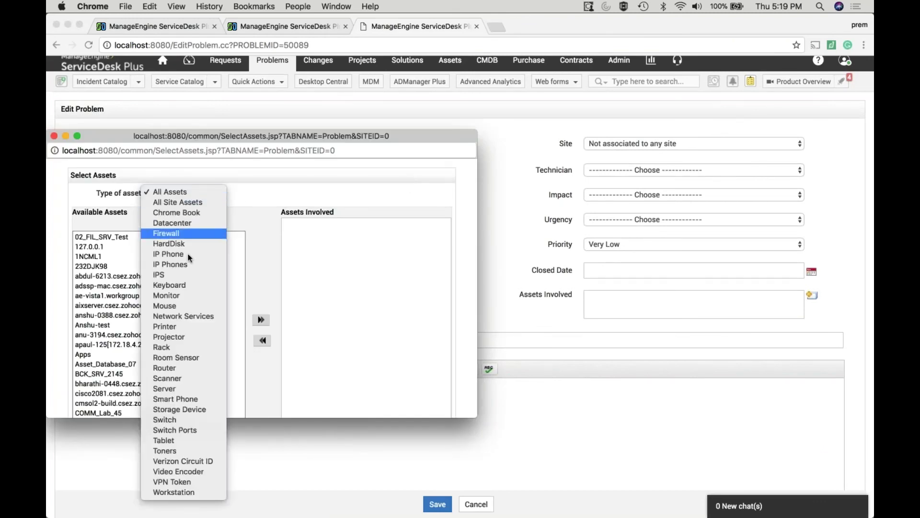
pyautogui.click(173, 367)
pyautogui.click(149, 236)
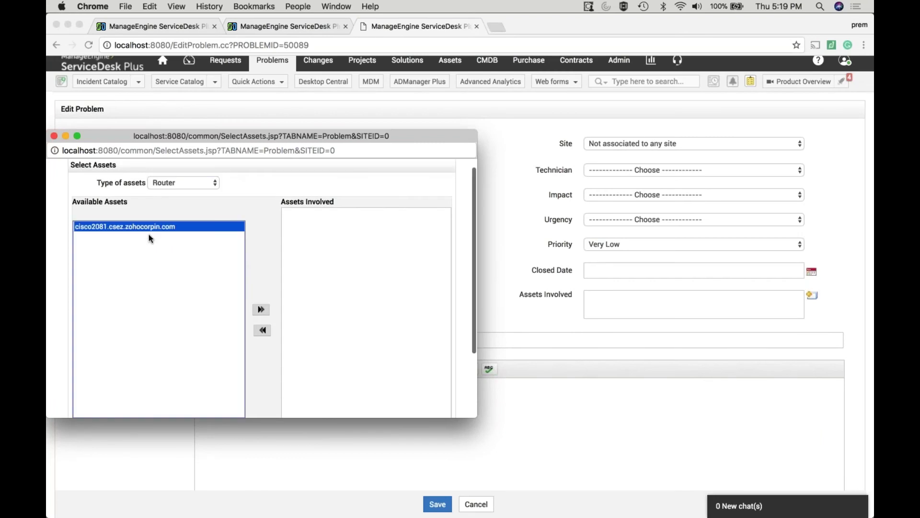
pyautogui.click(261, 309)
pyautogui.scroll(-5, 261, 311)
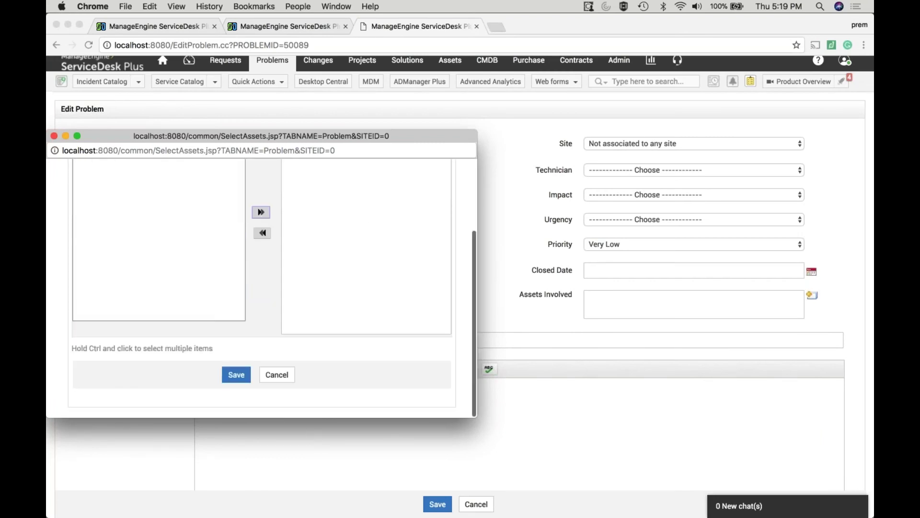
pyautogui.click(236, 382)
pyautogui.scroll(-5, 460, 288)
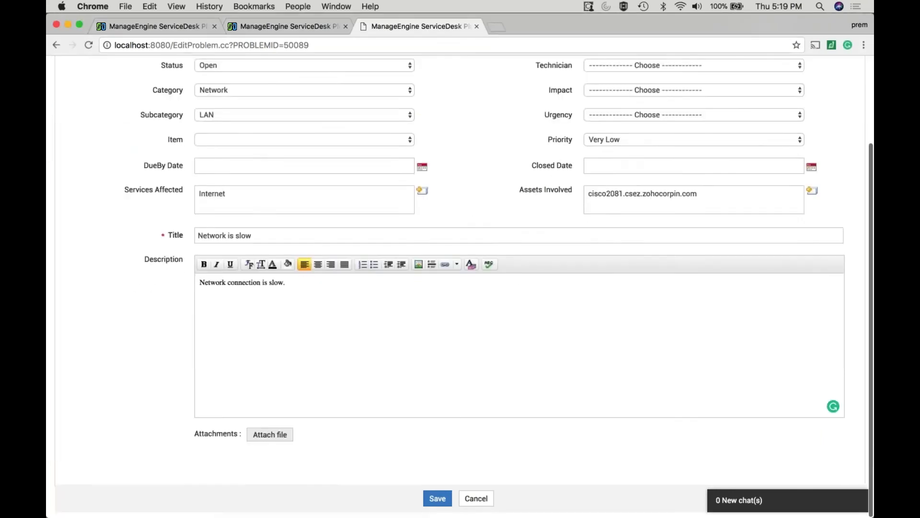
pyautogui.click(437, 501)
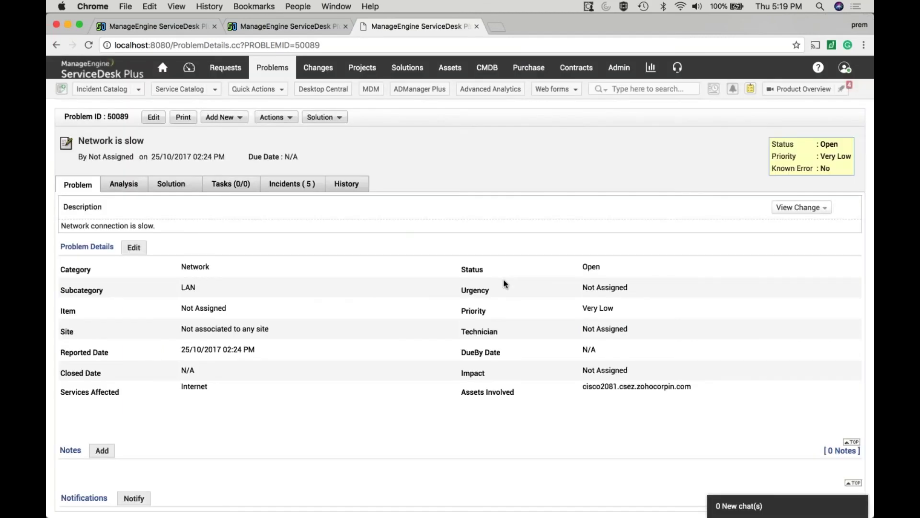
# Check the asset selection of the "Network is slow" problem, and open the Changes module.
pyautogui.click(610, 387)
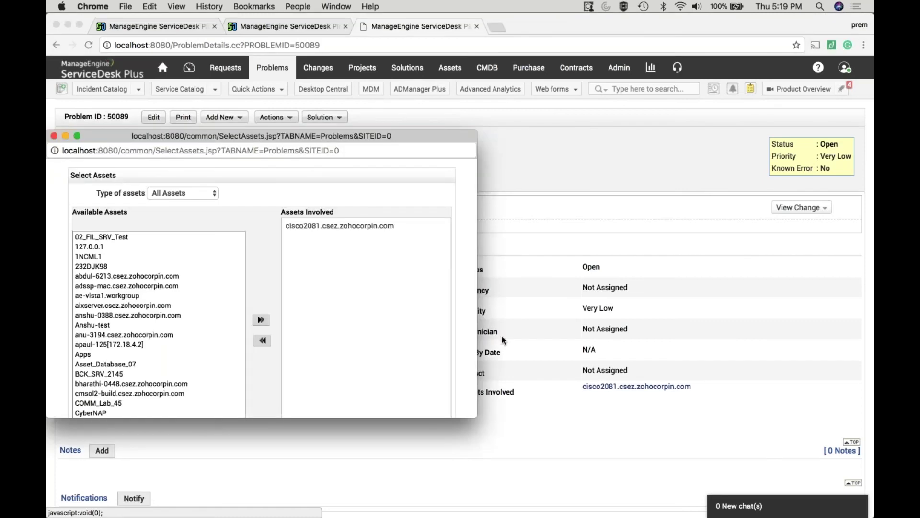
pyautogui.click(54, 136)
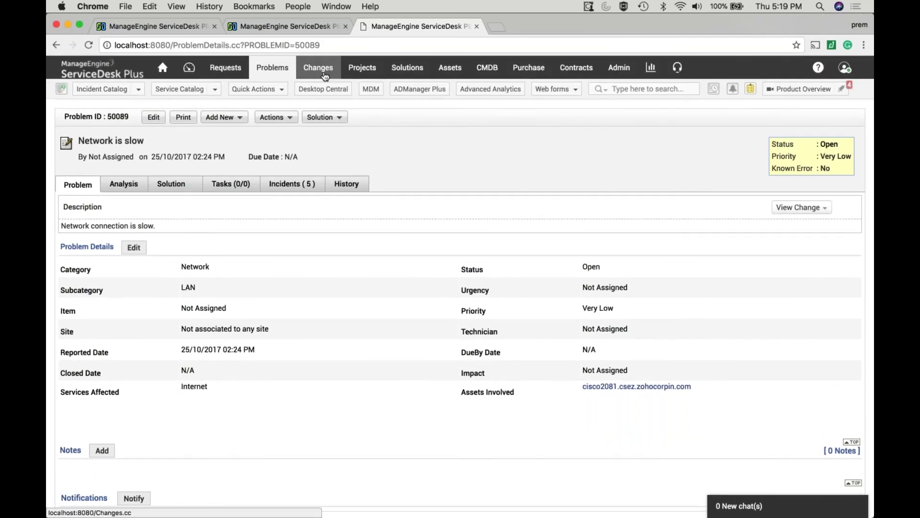
pyautogui.click(324, 74)
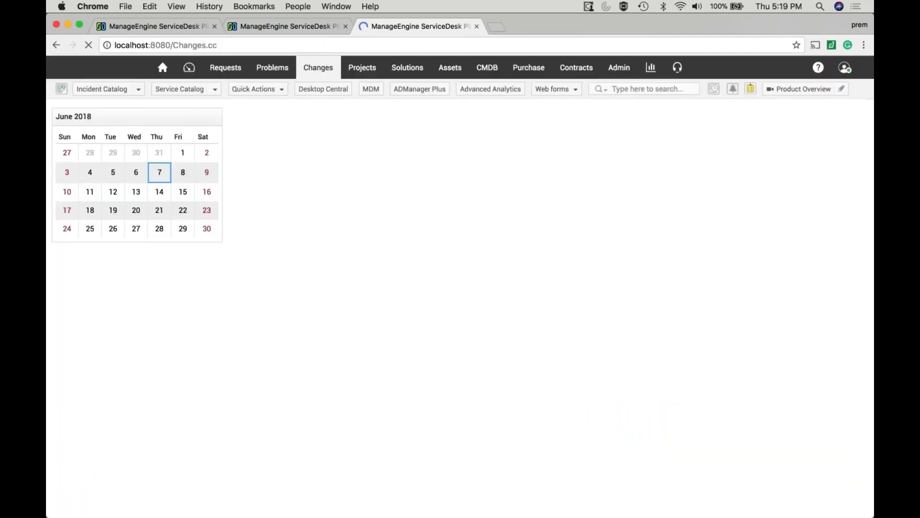